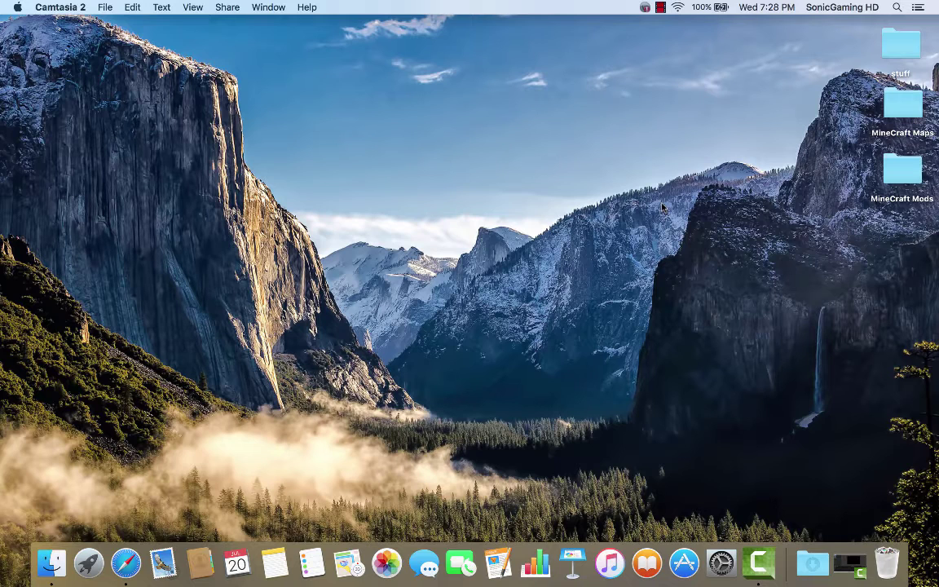
Step: Open pixlr.com in Safari and scroll down to the Pixlr web app choices
left_click(125, 563)
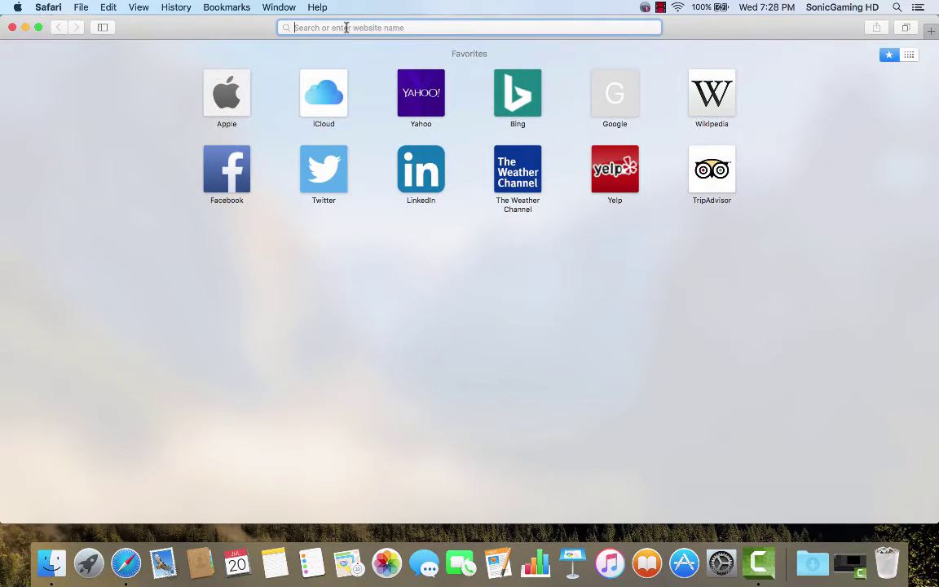
type("pix")
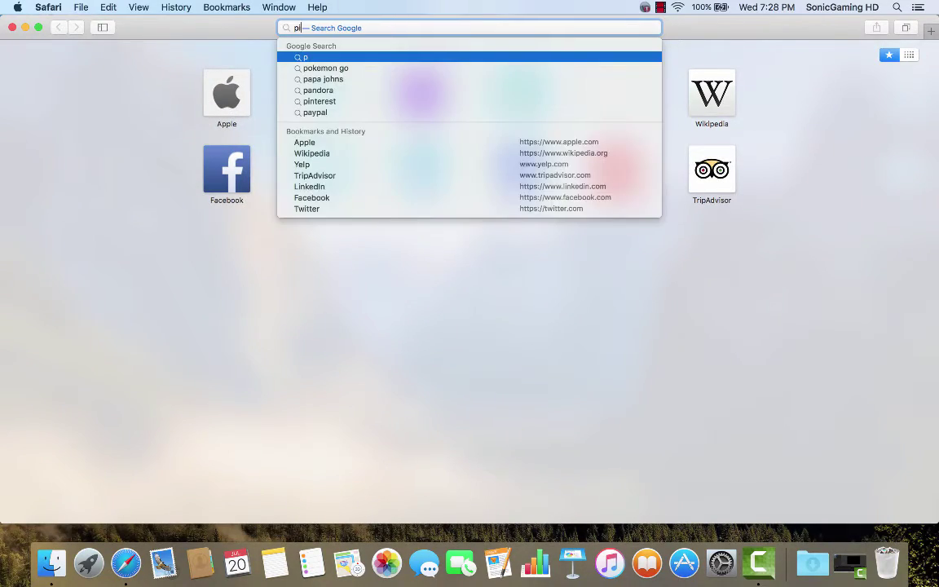
type("lr")
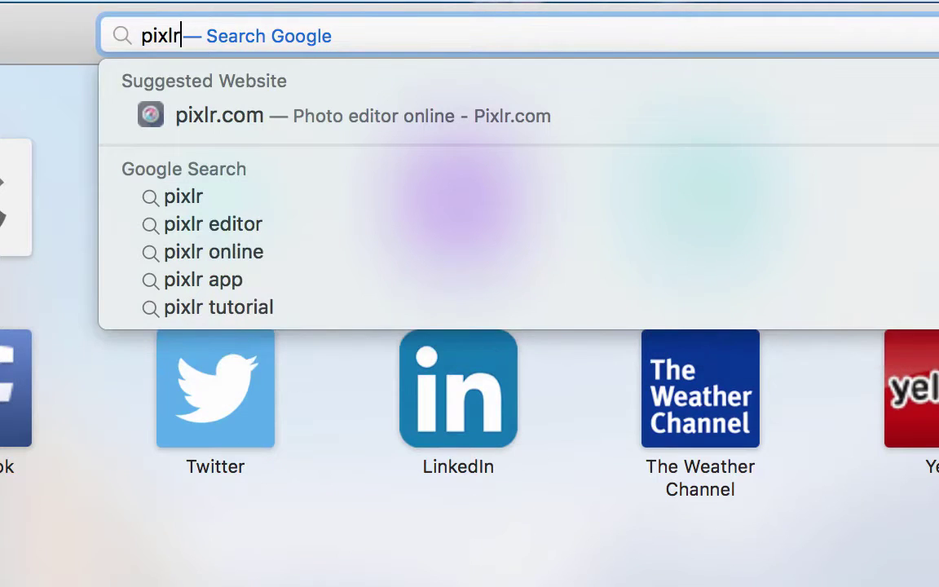
left_click(281, 111)
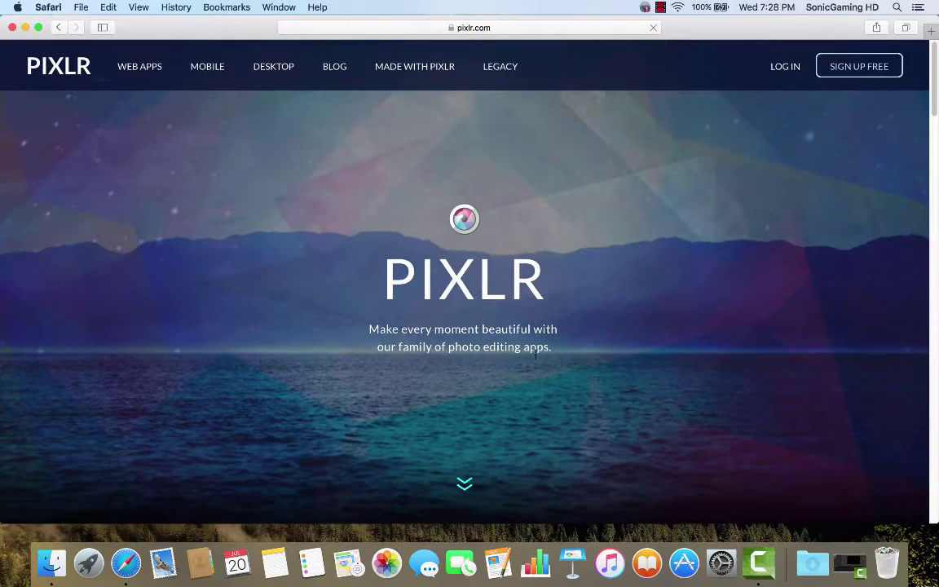
left_click(470, 474)
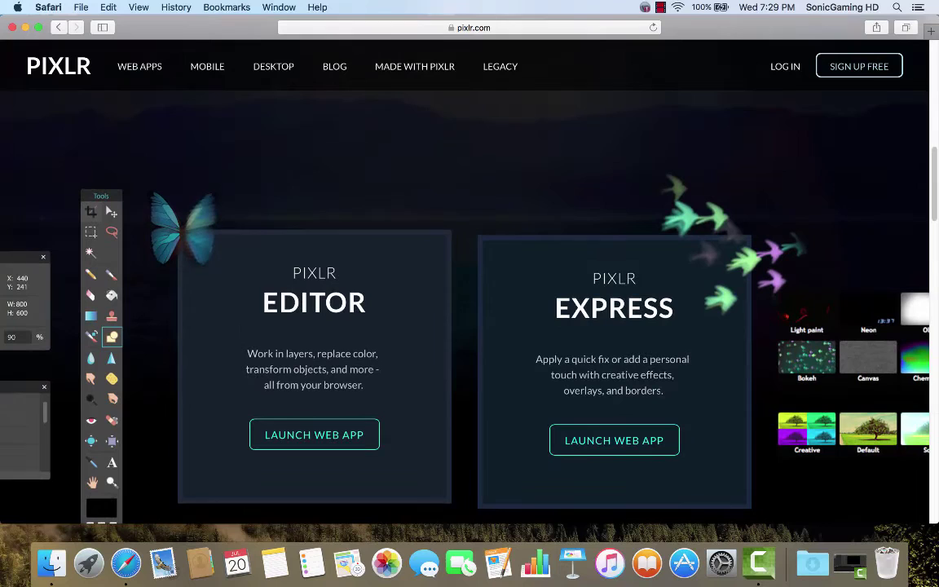
Step: Launch the Editor web app and create a transparent 800 x 600 image called logo
left_click(314, 433)
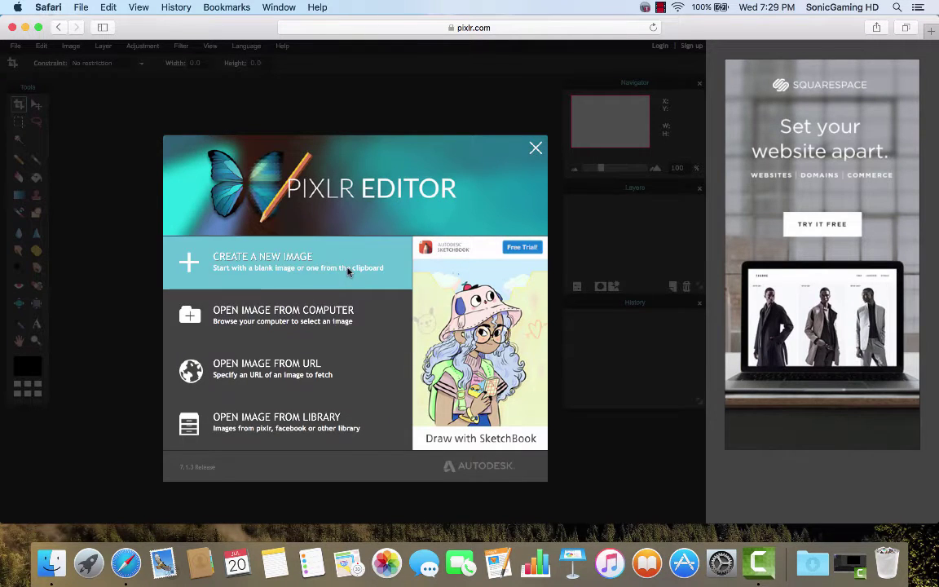
left_click(349, 271)
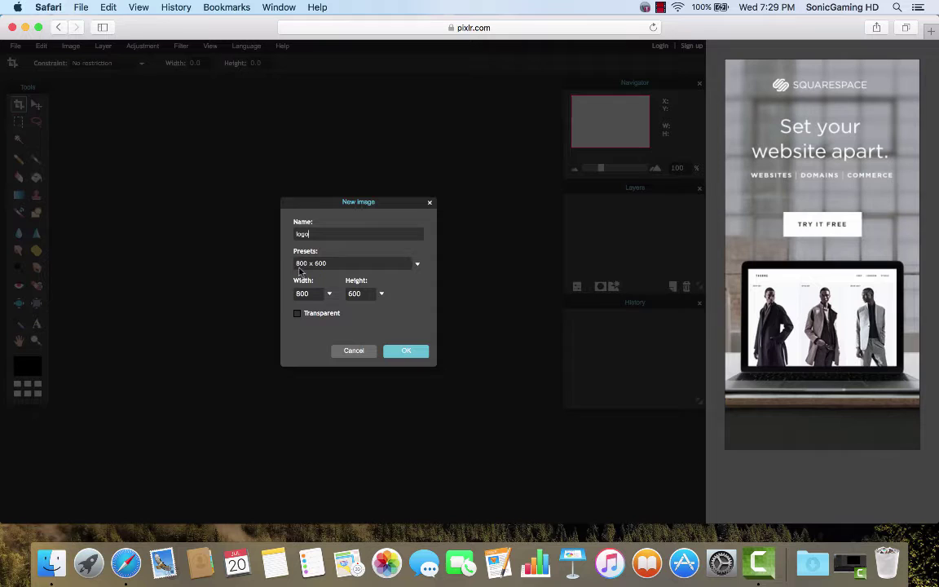
left_click(297, 313)
left_click(416, 353)
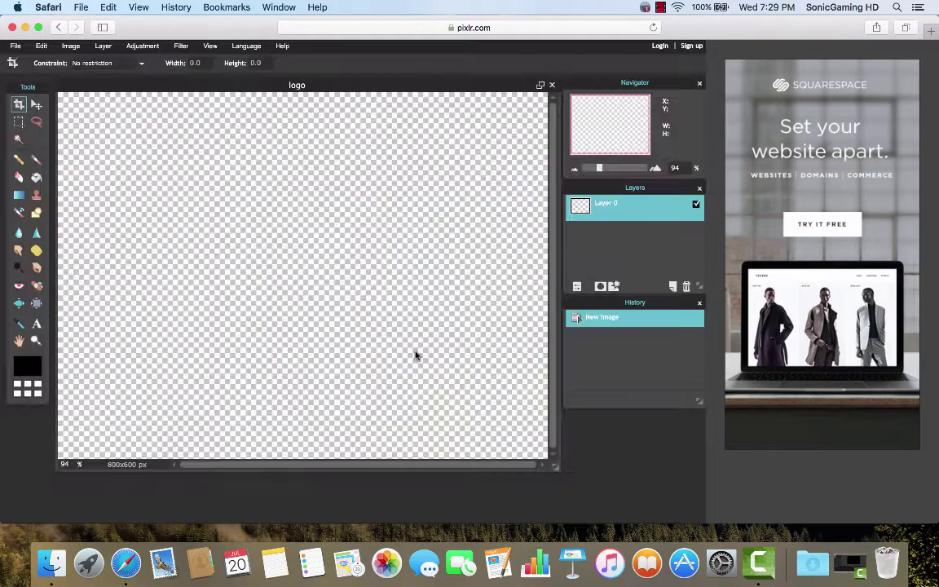
Step: In a new tab, search Google for 'grunge background' and show the image results
left_click(930, 26)
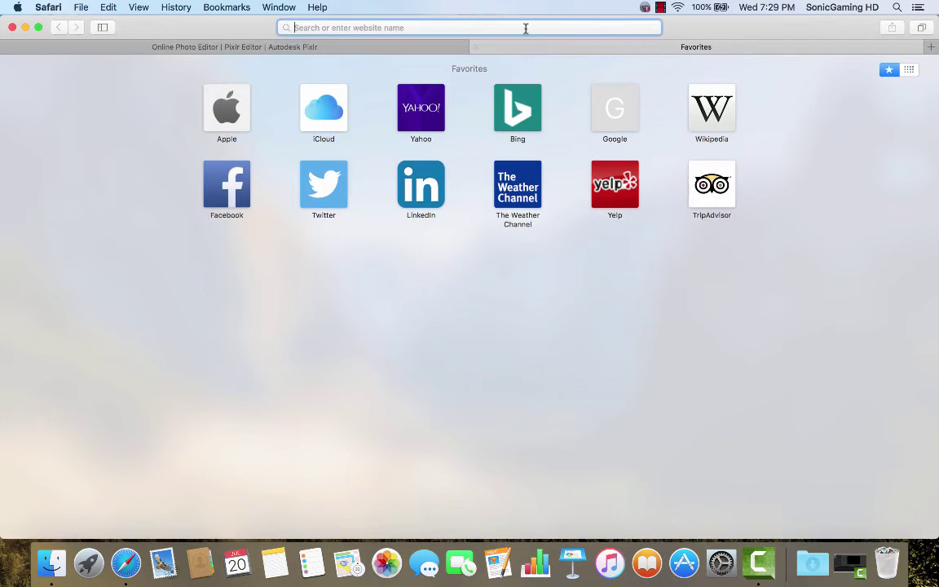
type("grunge")
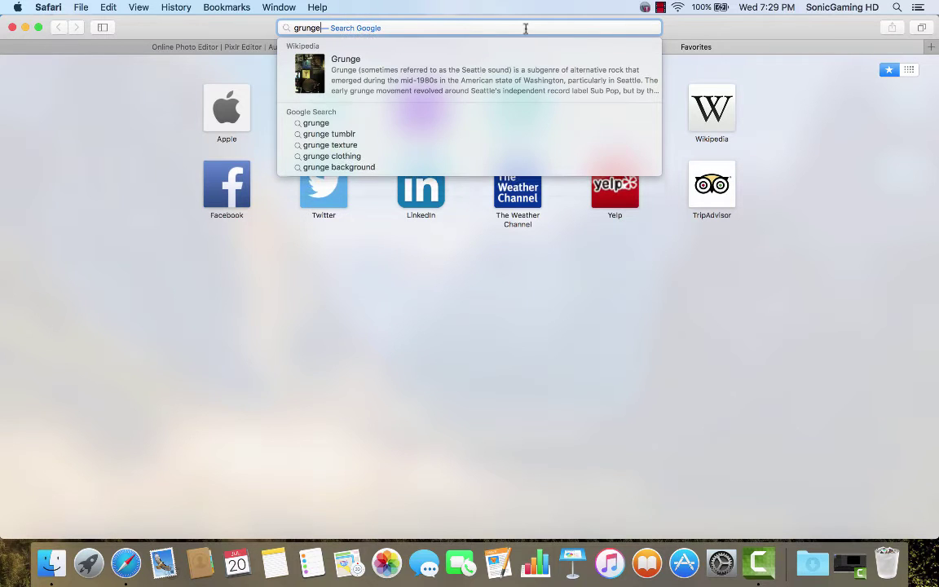
left_click(554, 166)
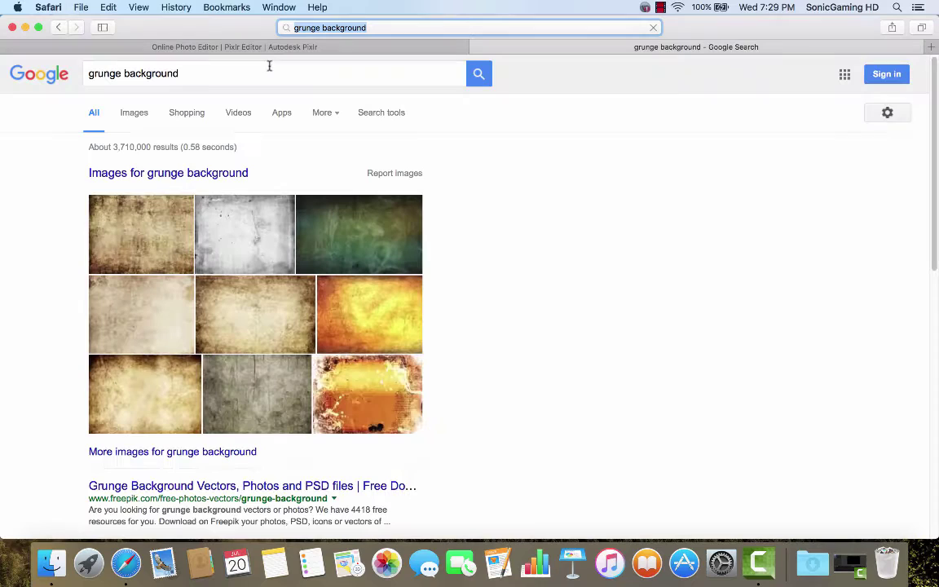
left_click(136, 113)
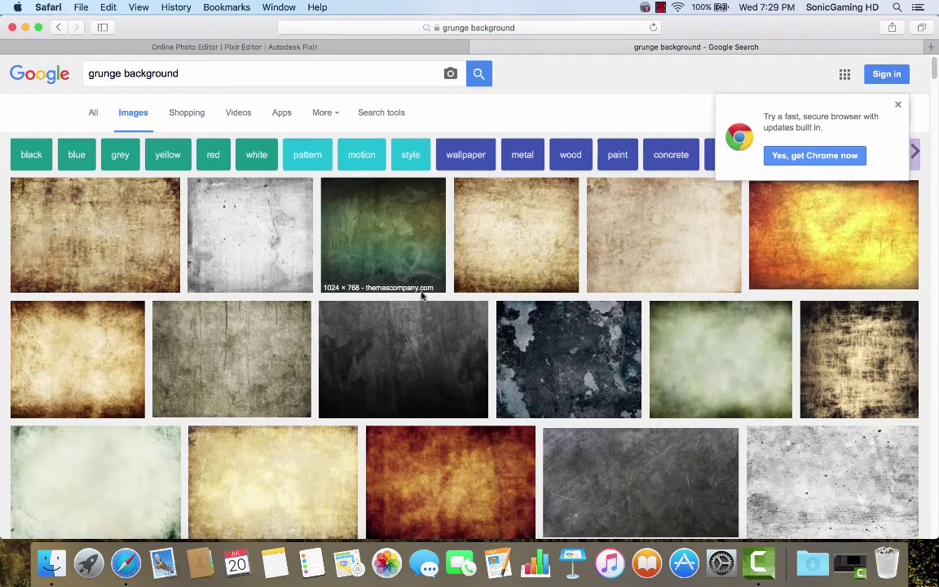
scroll(422, 295, "down", 8)
scroll(471, 256, "up", 1)
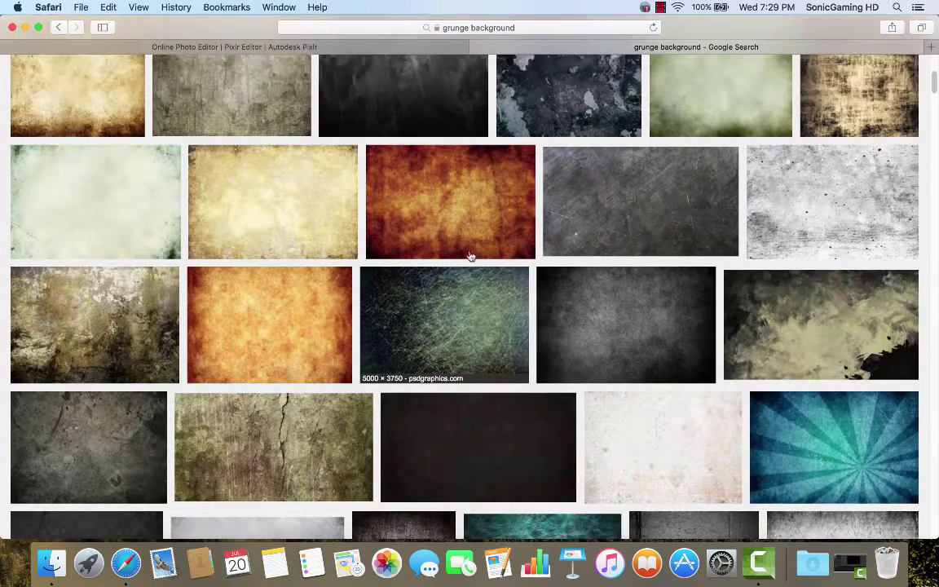
Step: Preview the scratched and brick-wall textures, then open the dark blue-grey DeviantArt texture
left_click(626, 202)
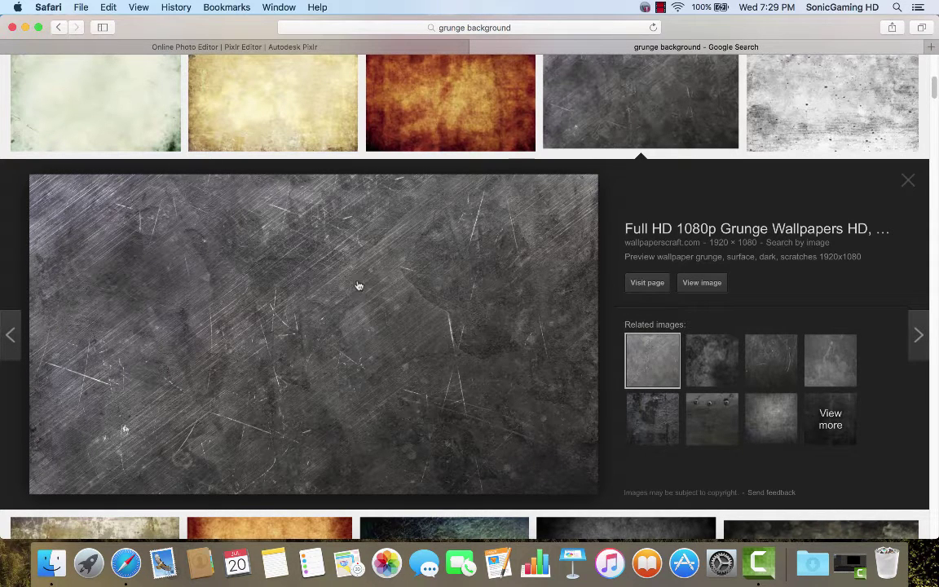
scroll(326, 445, "down", 5)
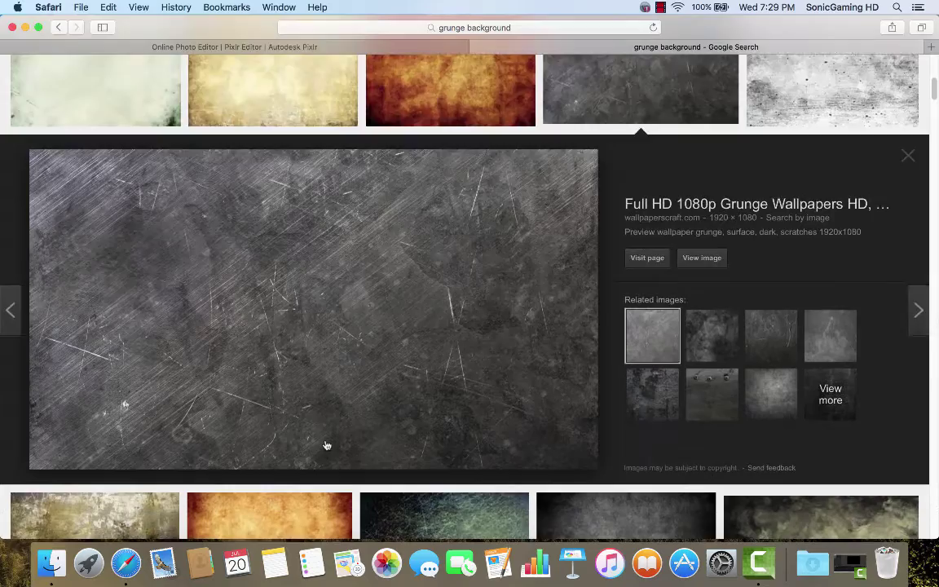
scroll(400, 249, "up", 4)
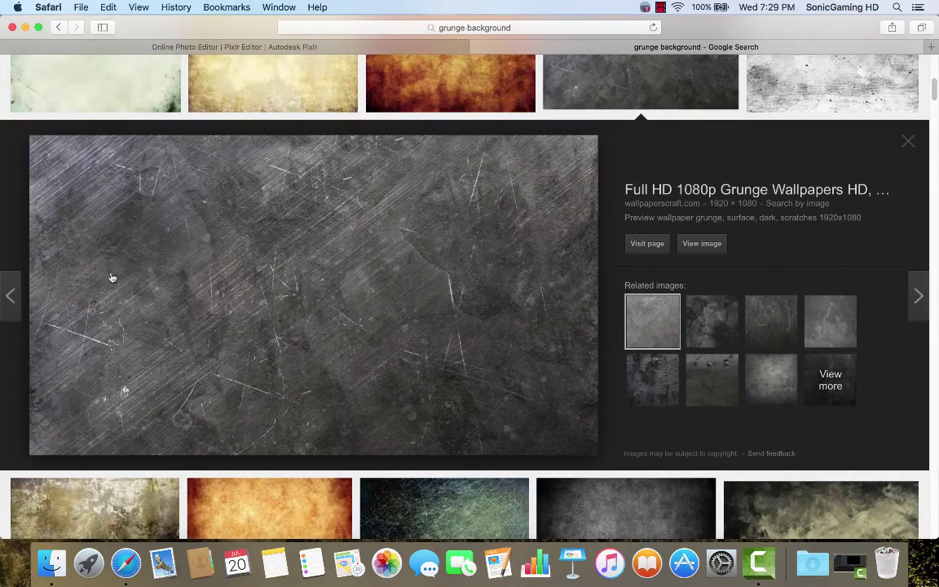
scroll(470, 474, "down", 8)
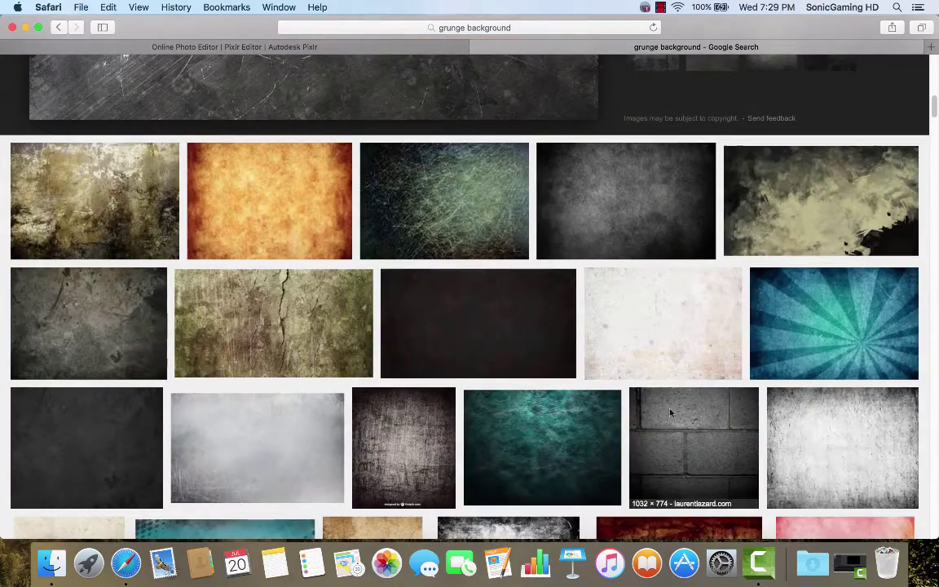
left_click(677, 456)
scroll(452, 403, "down", 12)
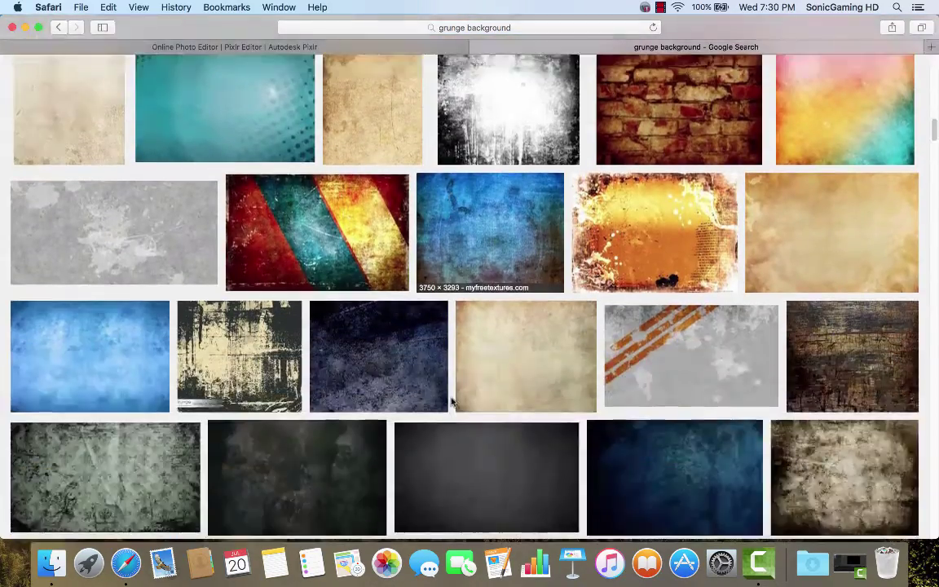
scroll(452, 401, "down", 1)
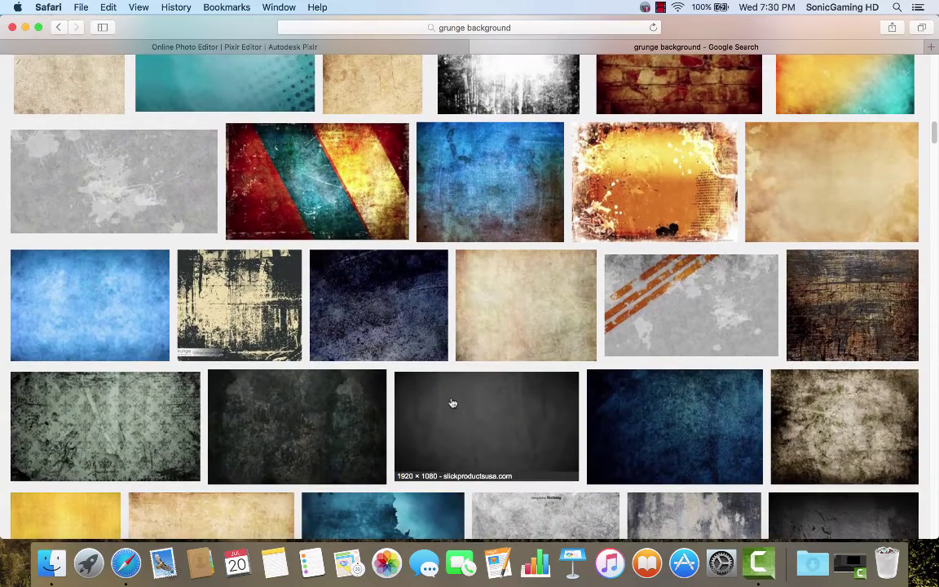
scroll(477, 291, "up", 13)
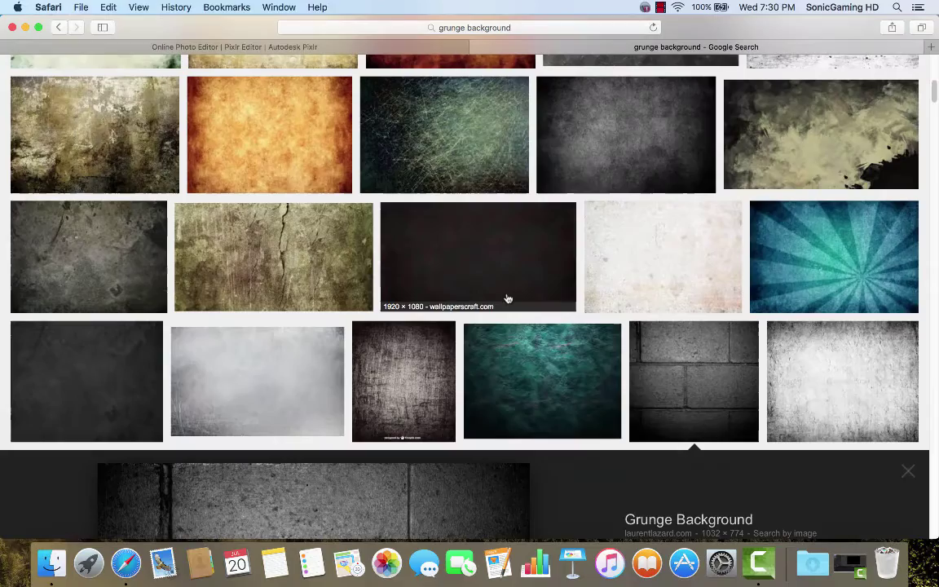
scroll(505, 298, "up", 4)
scroll(507, 301, "up", 4)
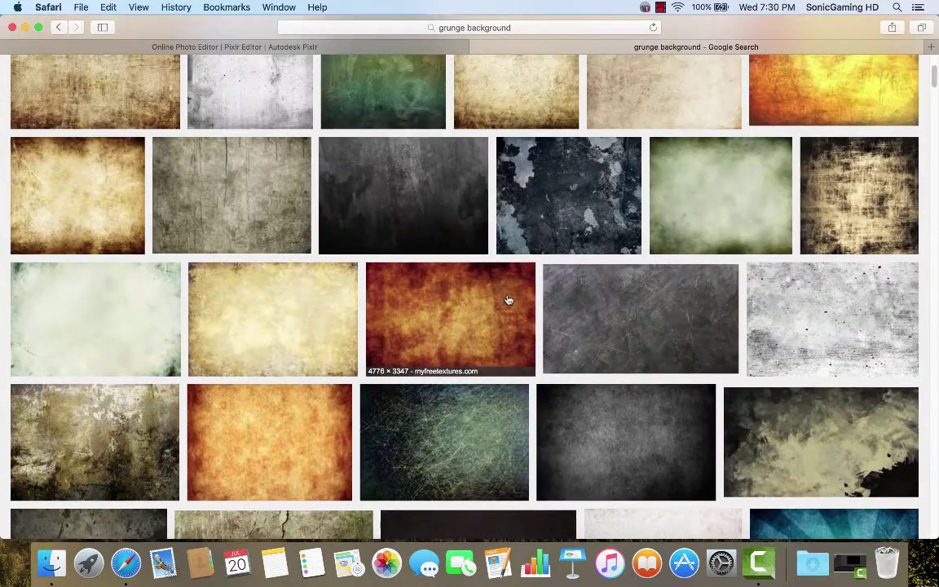
scroll(555, 295, "up", 1)
left_click(534, 249)
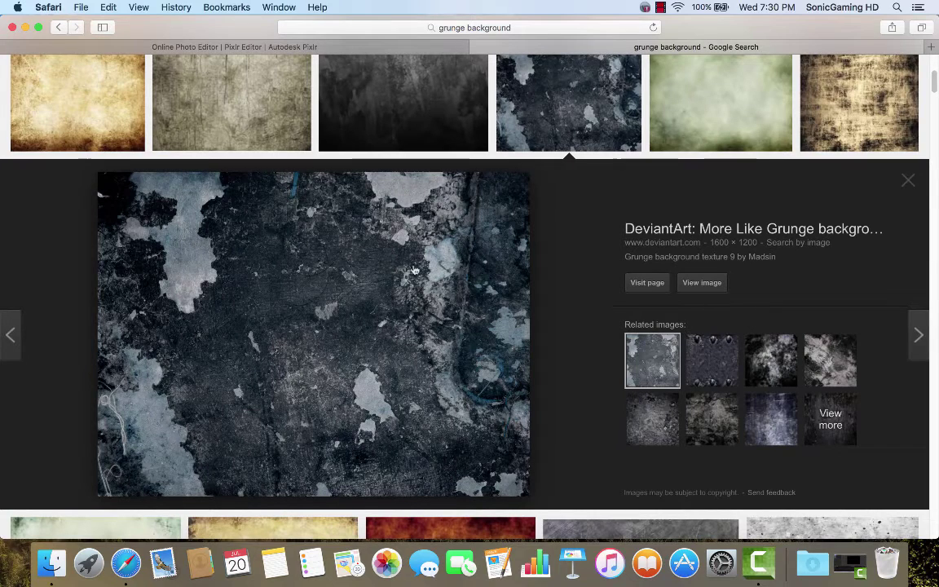
Step: Save the previewed dark blue-grey texture to Downloads under the name 'grunge background'
right_click(398, 325)
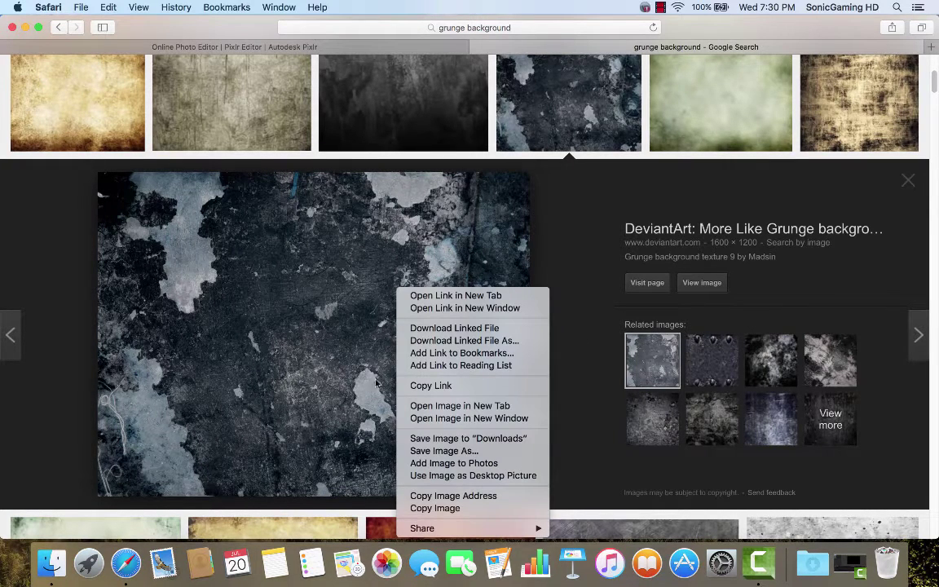
left_click(448, 453)
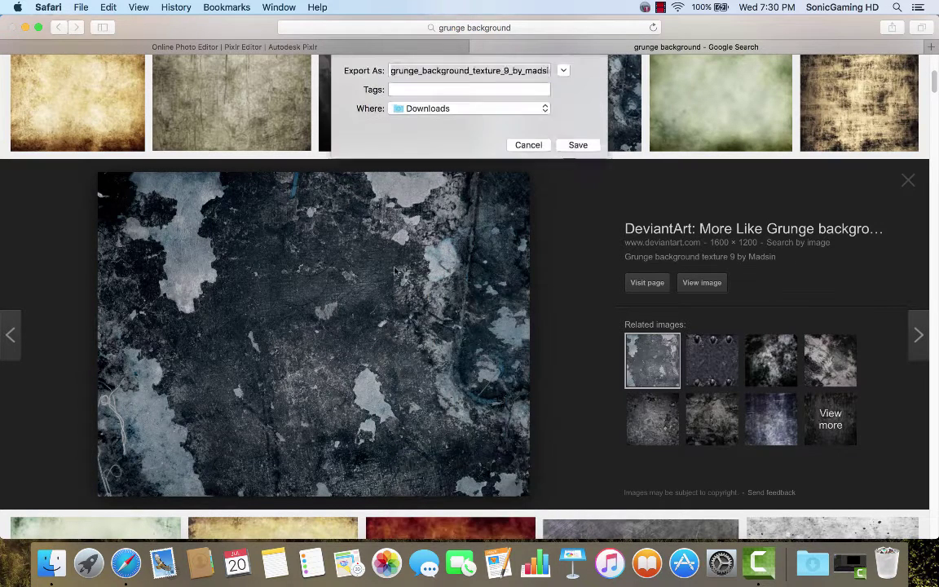
key("BackSpace")
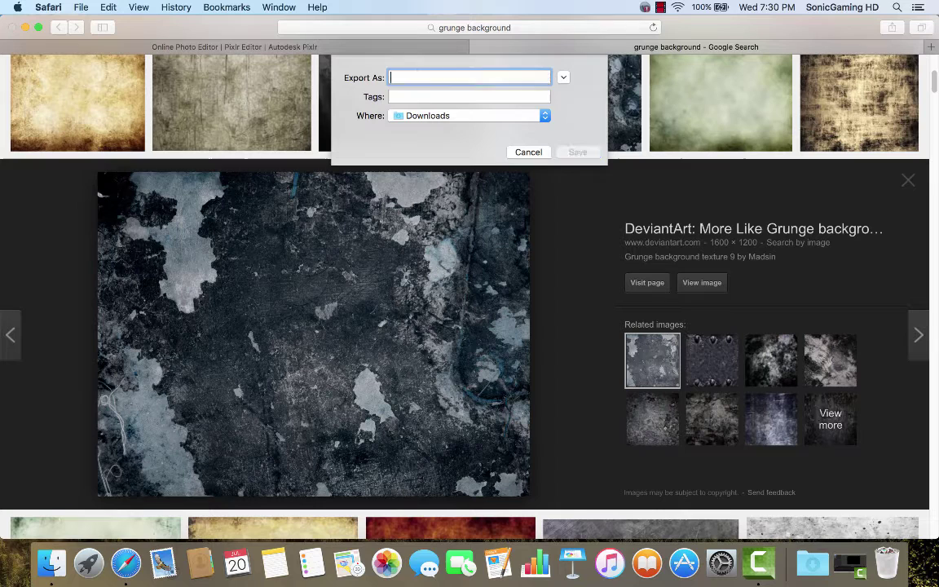
type("g")
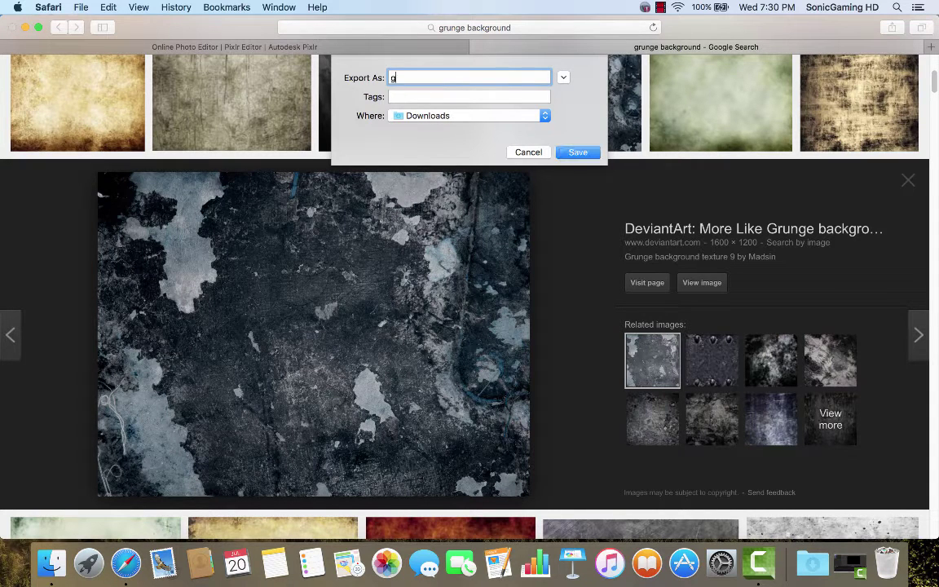
type("runge backgroung")
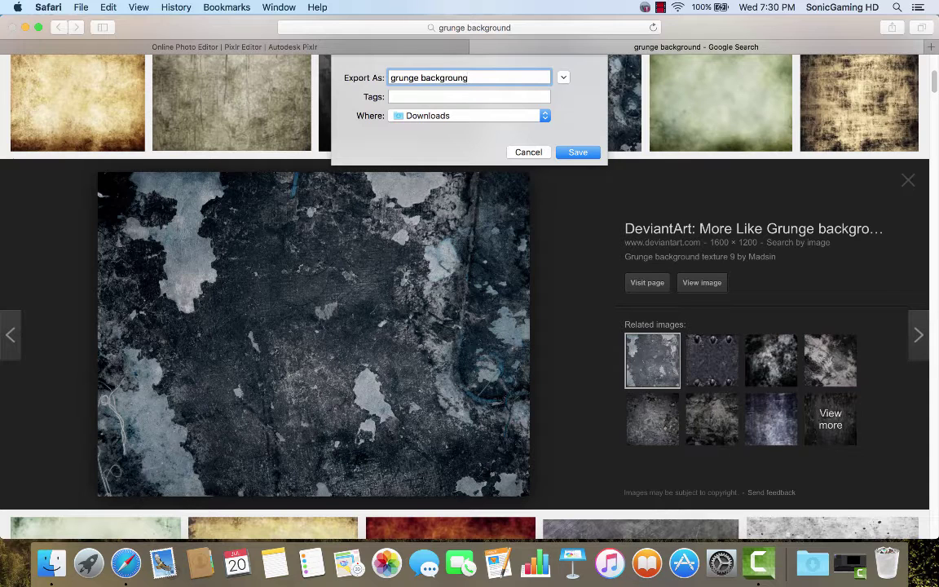
key("BackSpace")
type("d")
left_click(488, 118)
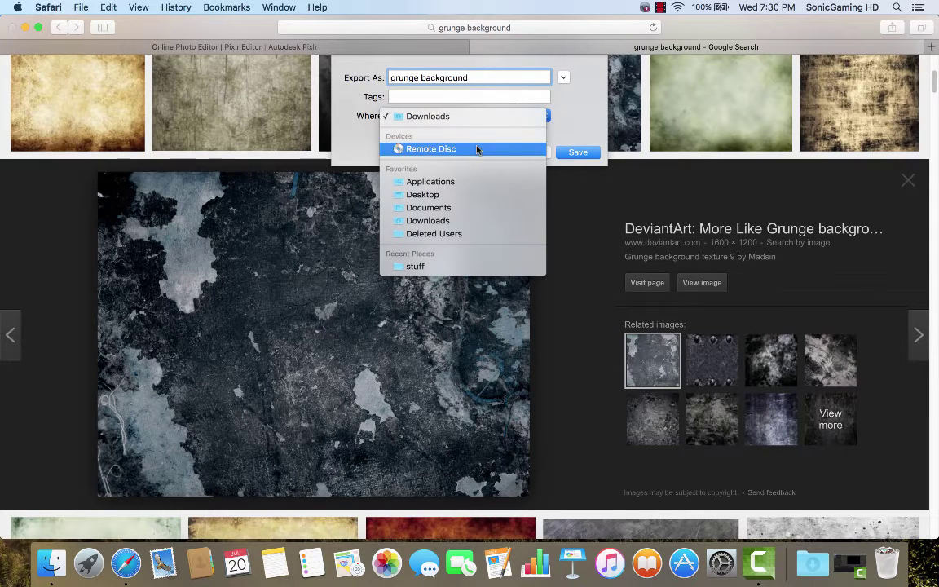
left_click(469, 220)
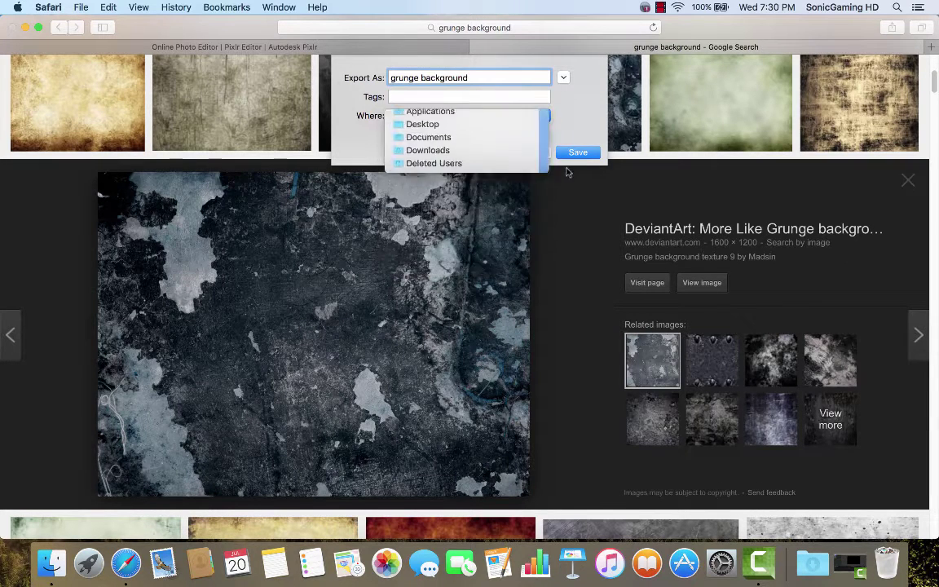
left_click(578, 152)
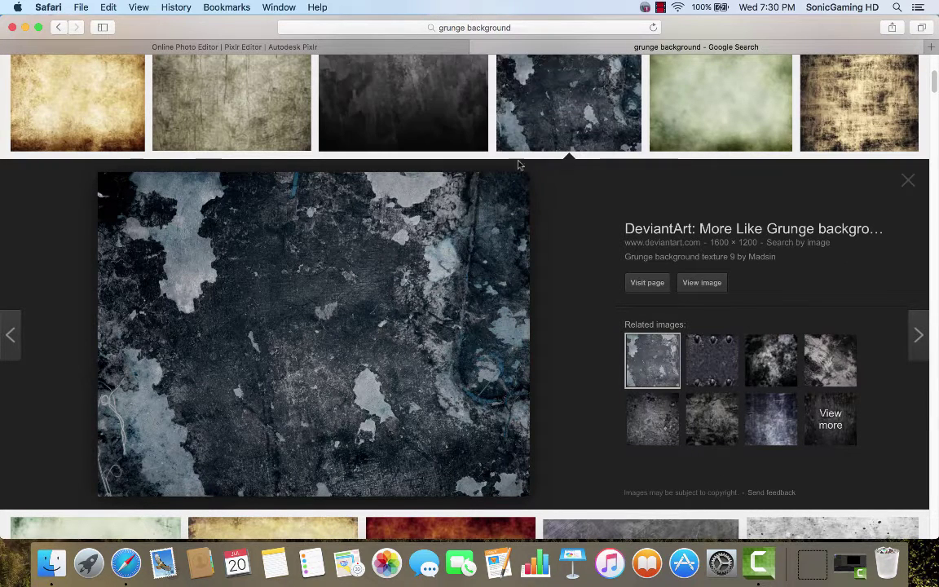
Step: Back in Pixlr Editor, open 'grunge background' from Downloads and bring the logo canvas forward
left_click(355, 50)
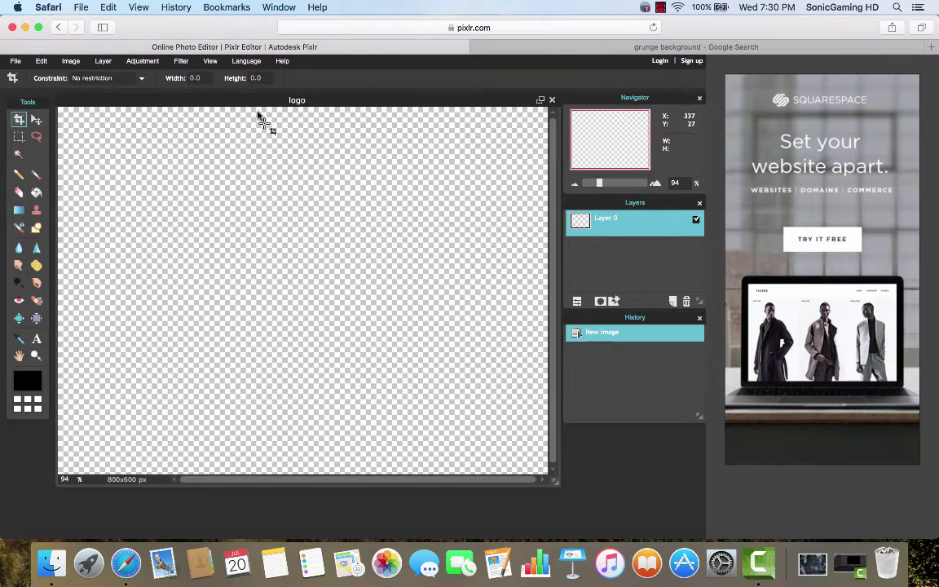
left_click(476, 48)
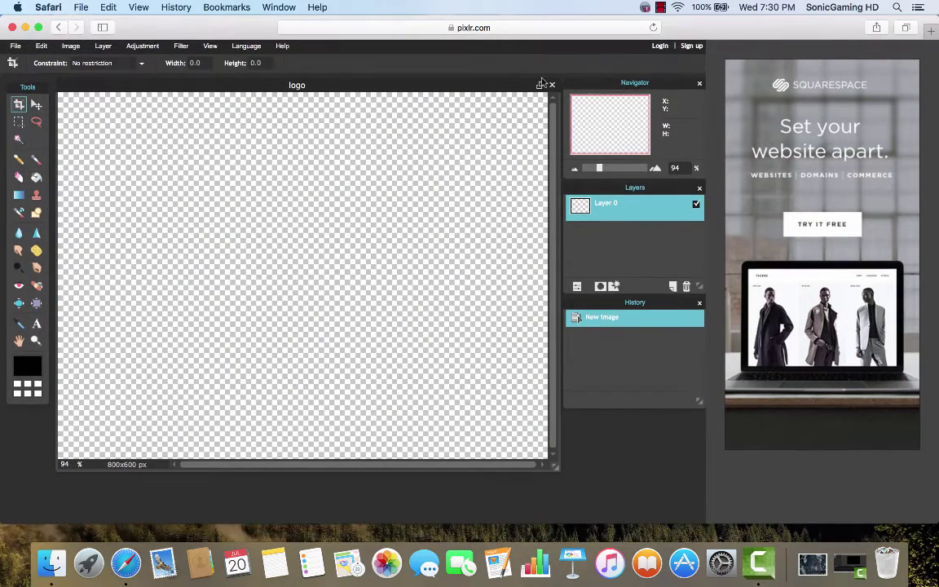
left_click(15, 46)
left_click(24, 74)
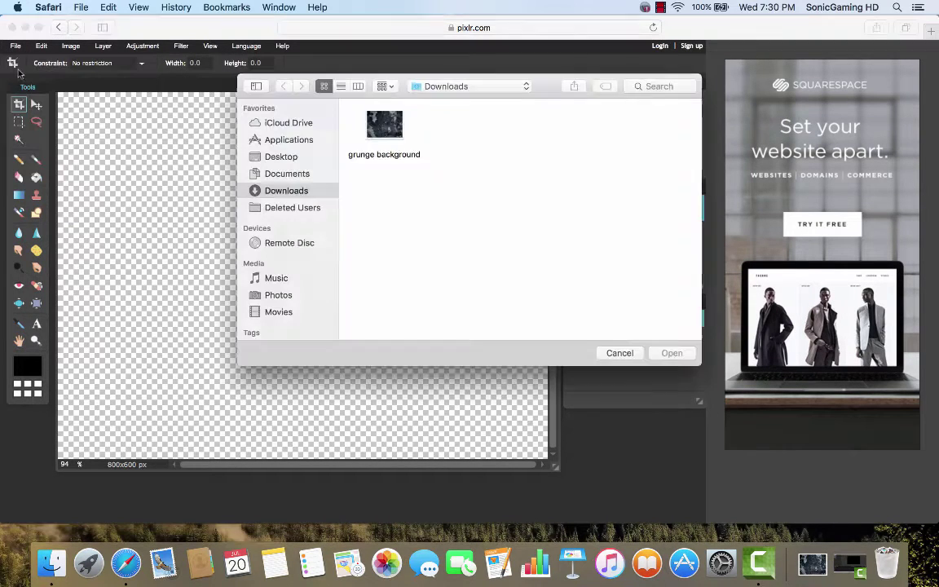
left_click(387, 128)
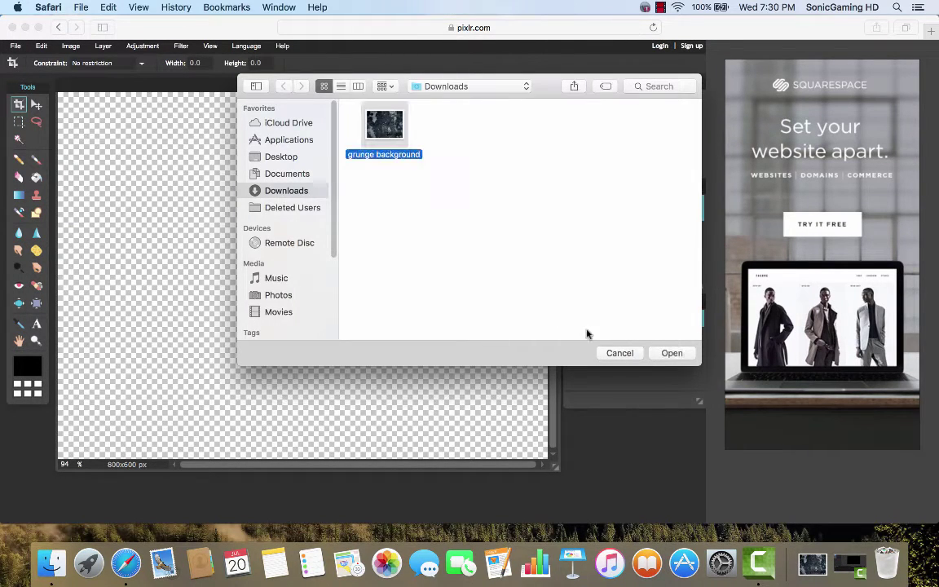
left_click(670, 354)
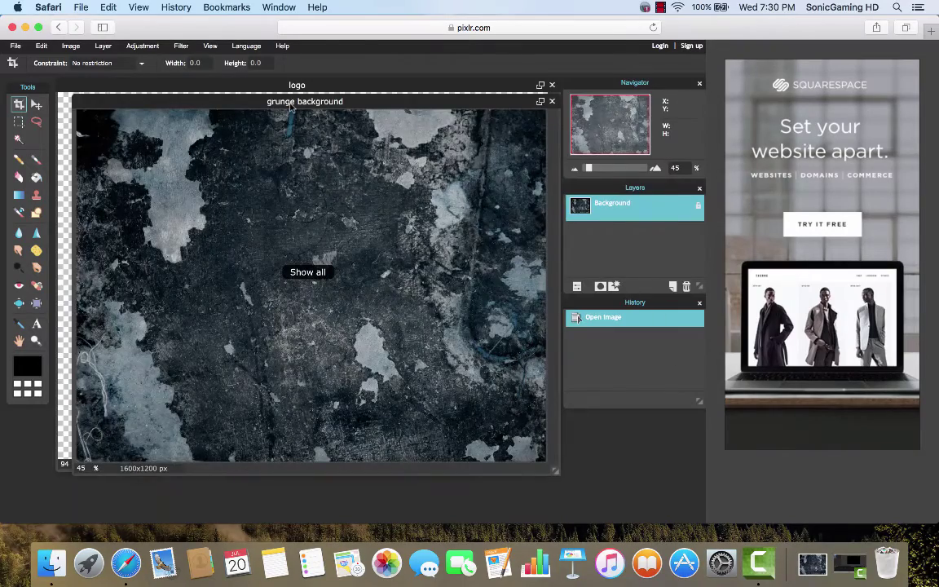
left_click_drag(276, 103, 375, 132)
left_click(314, 85)
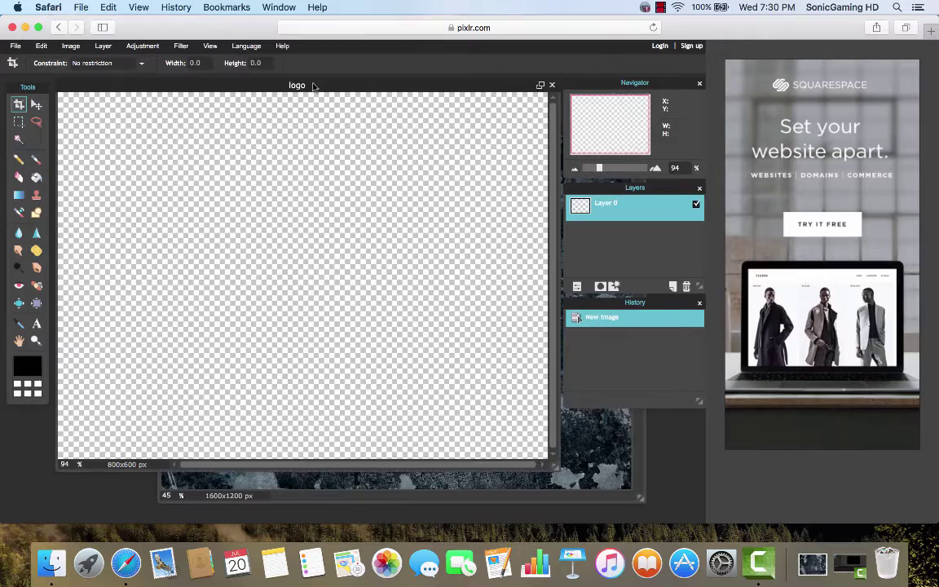
Step: Select all and copy the grunge texture, then paste it into logo as Layer 1
left_click(634, 458)
left_click_drag(403, 135, 306, 120)
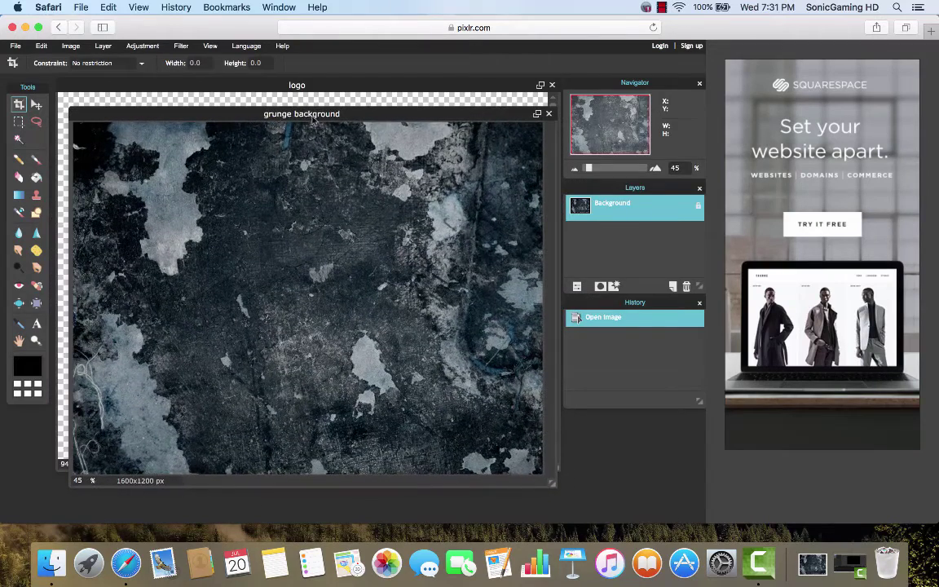
left_click(41, 47)
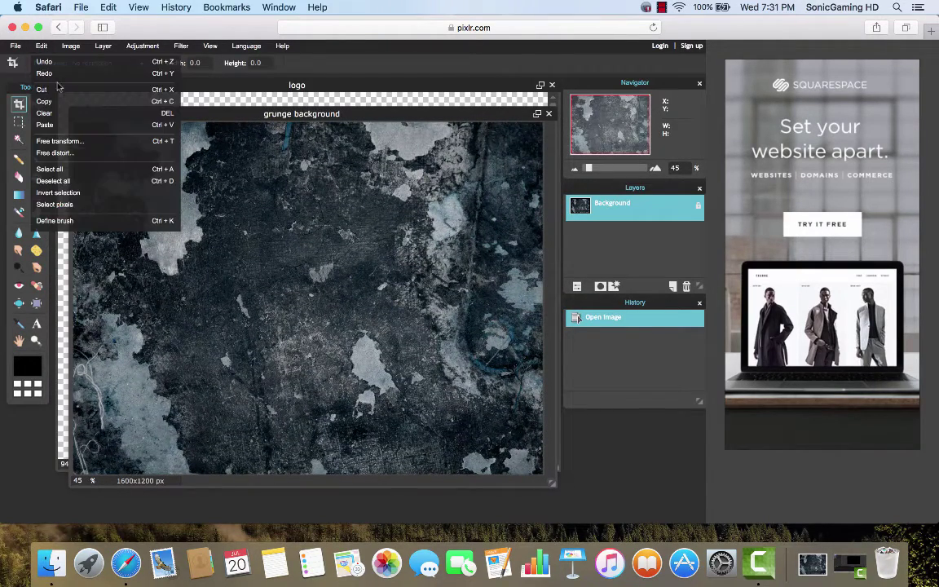
left_click(47, 169)
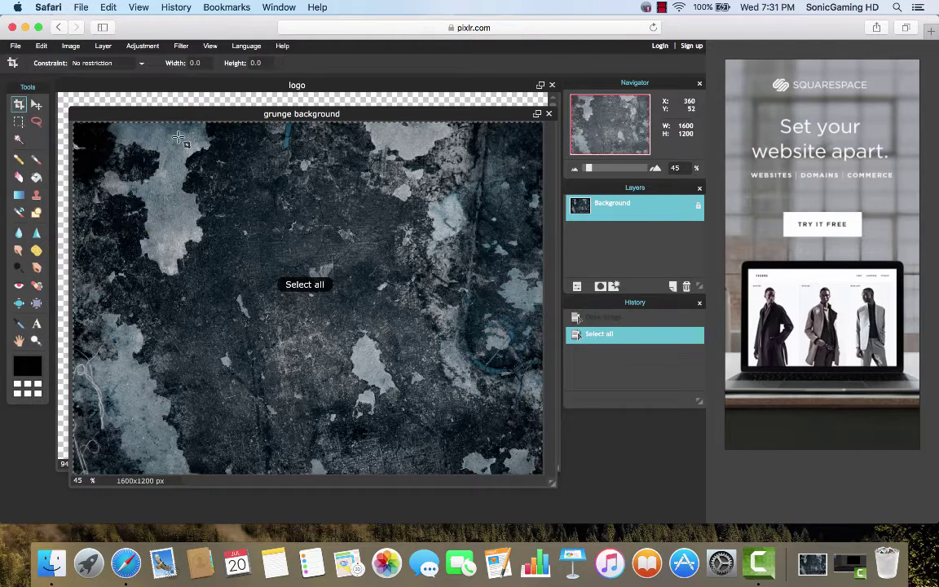
left_click(41, 46)
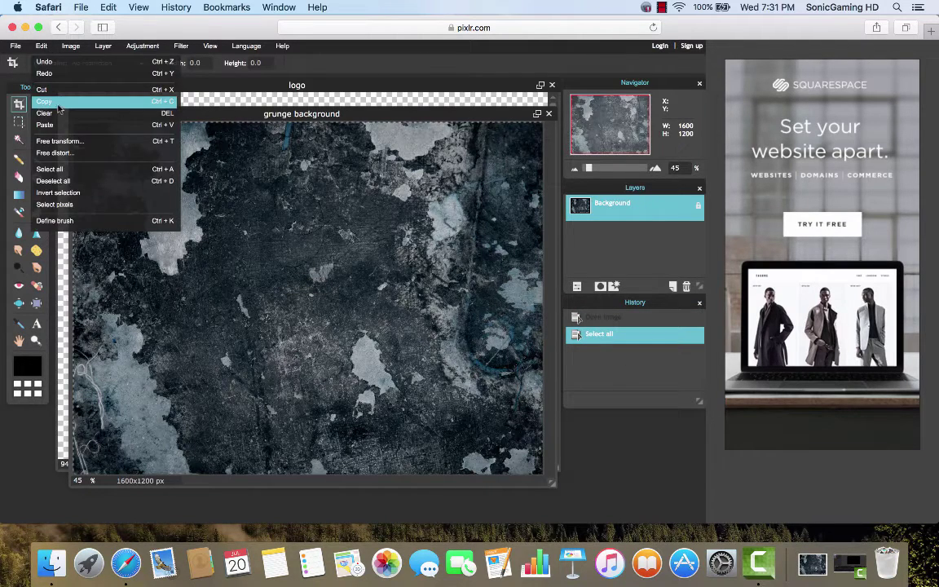
left_click(53, 100)
left_click(73, 86)
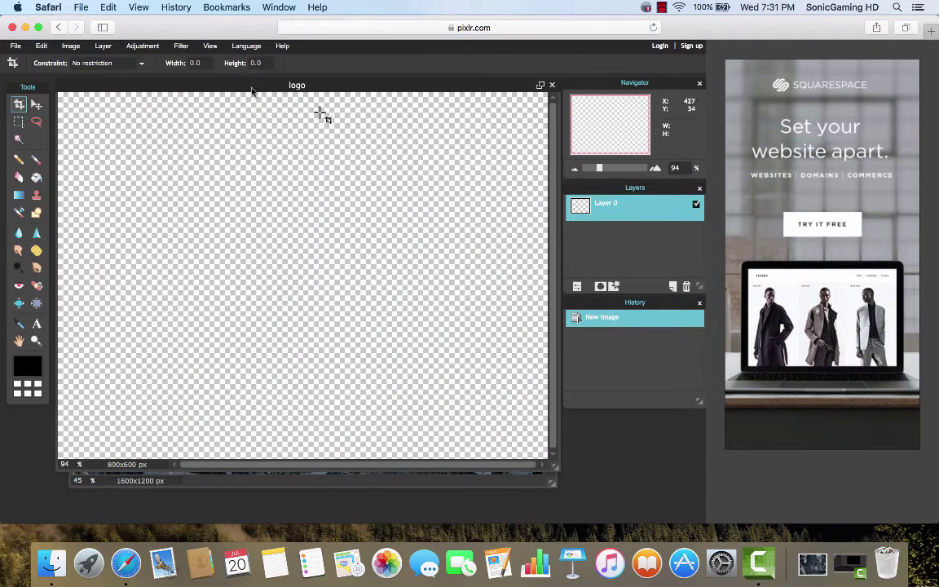
left_click(42, 46)
left_click(52, 118)
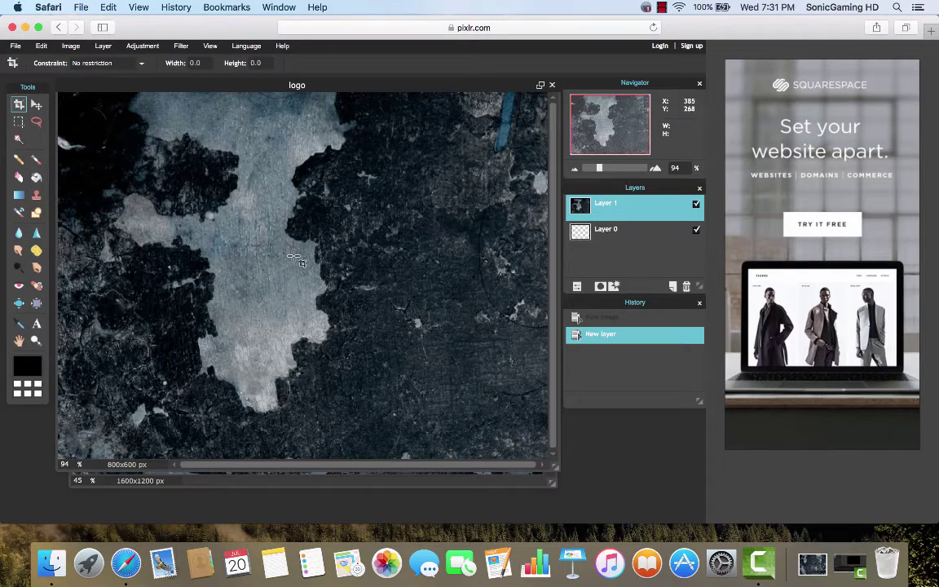
Step: Close the grunge background image without saving it
left_click(428, 481)
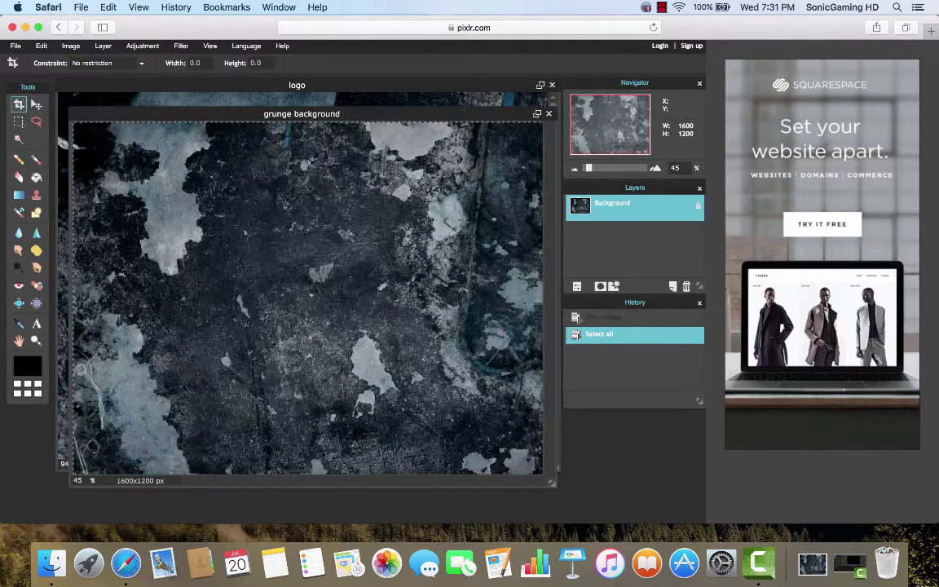
left_click(549, 113)
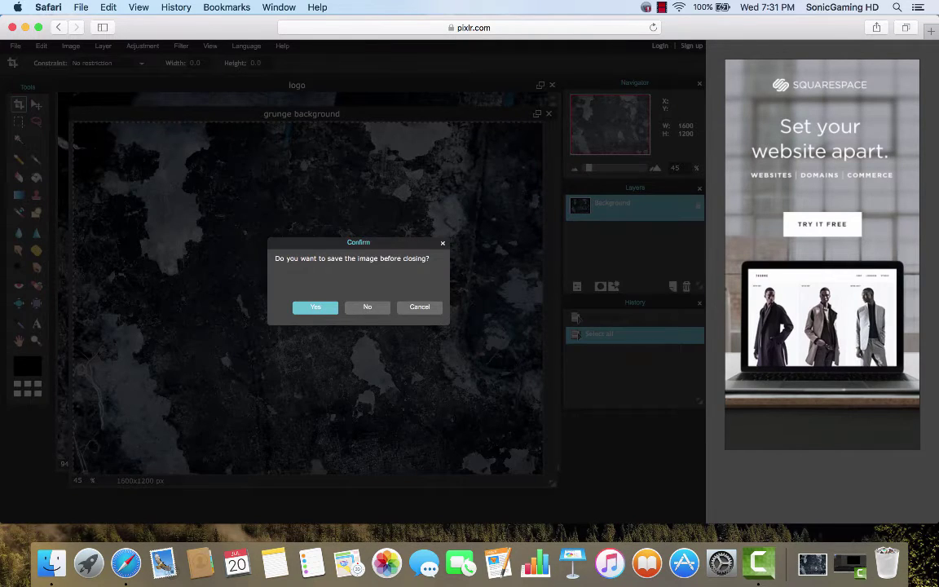
left_click(366, 306)
Step: Add a new empty Layer 2 to the logo image
left_click_drag(330, 81, 332, 79)
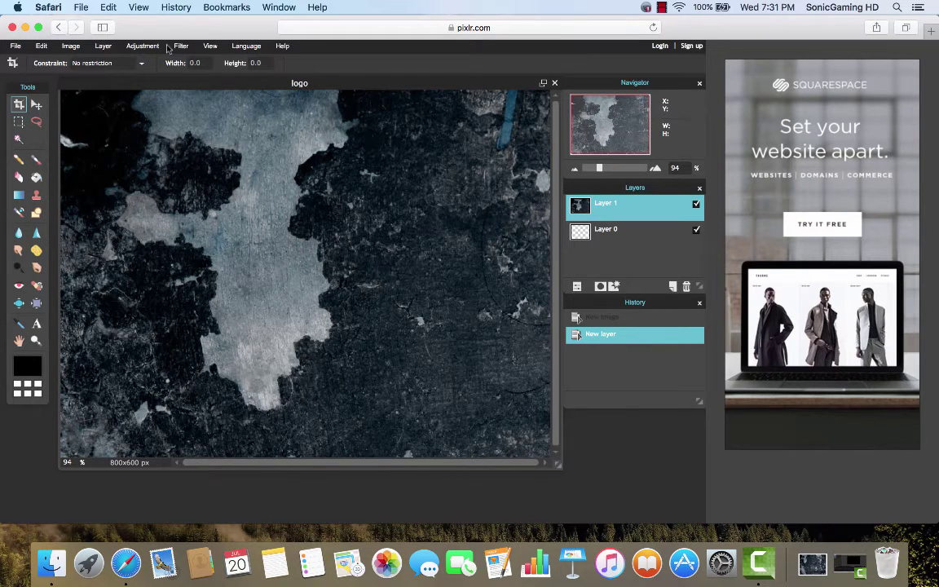
left_click(104, 47)
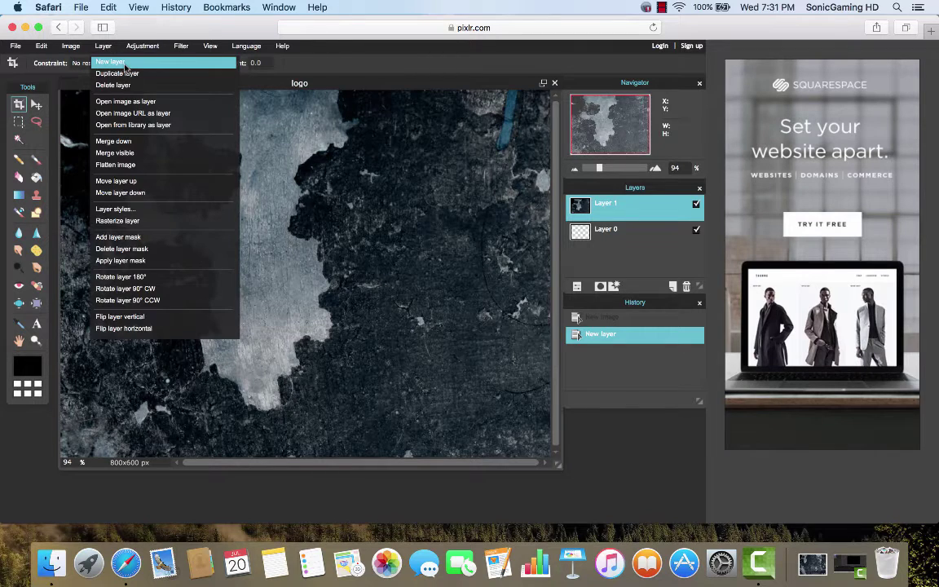
left_click(124, 64)
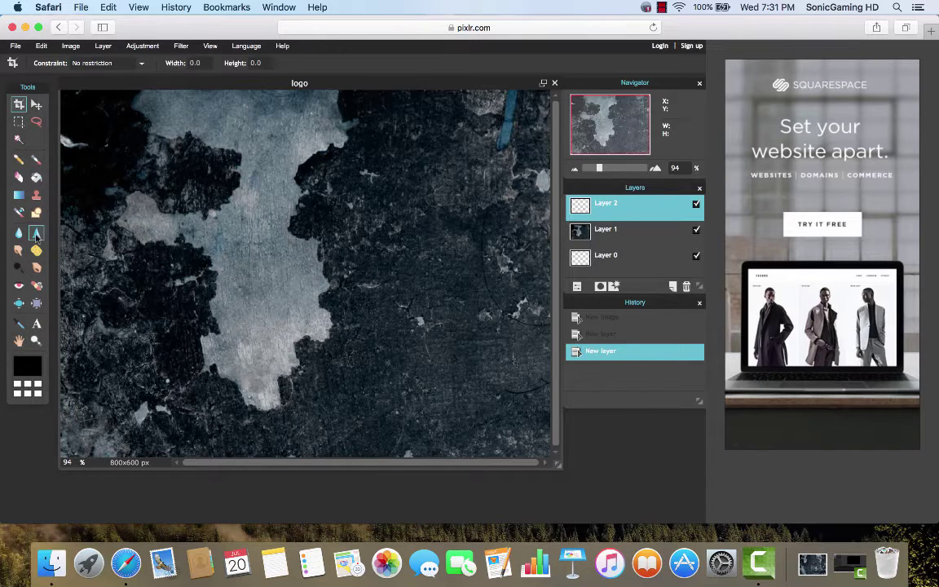
Step: Draw an unfilled black ellipse ring, then undo and redraw it with a 21 border size
left_click(37, 217)
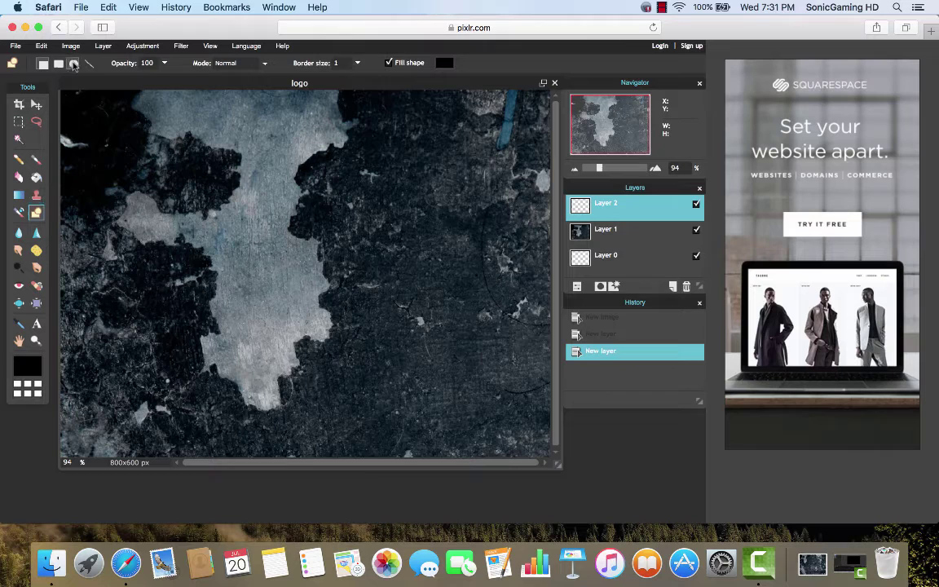
left_click(74, 64)
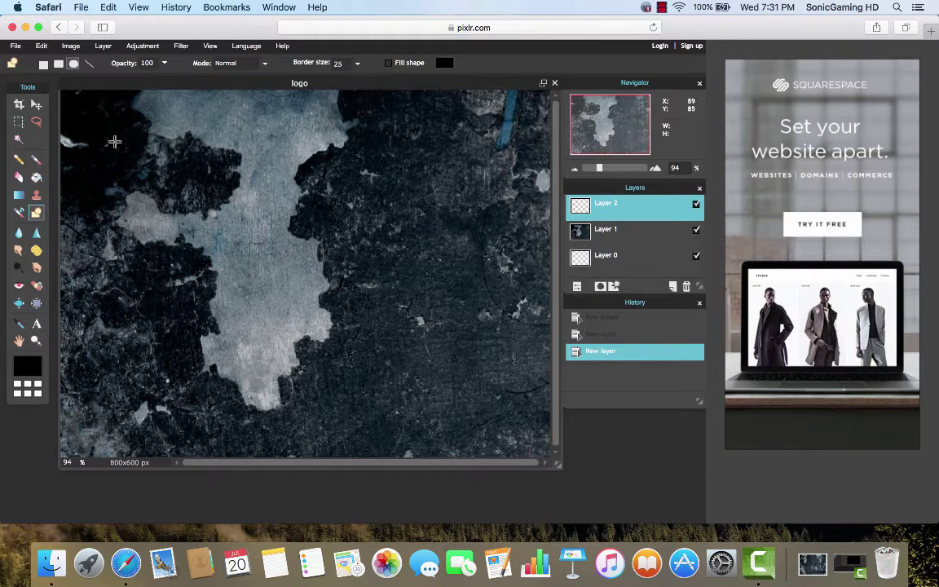
left_click_drag(204, 167, 395, 353)
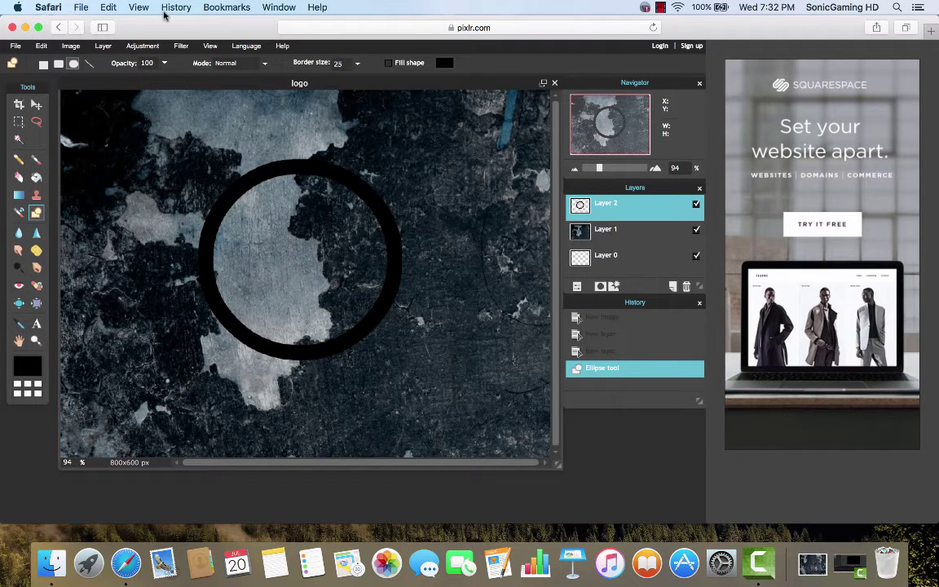
left_click(40, 45)
left_click(58, 72)
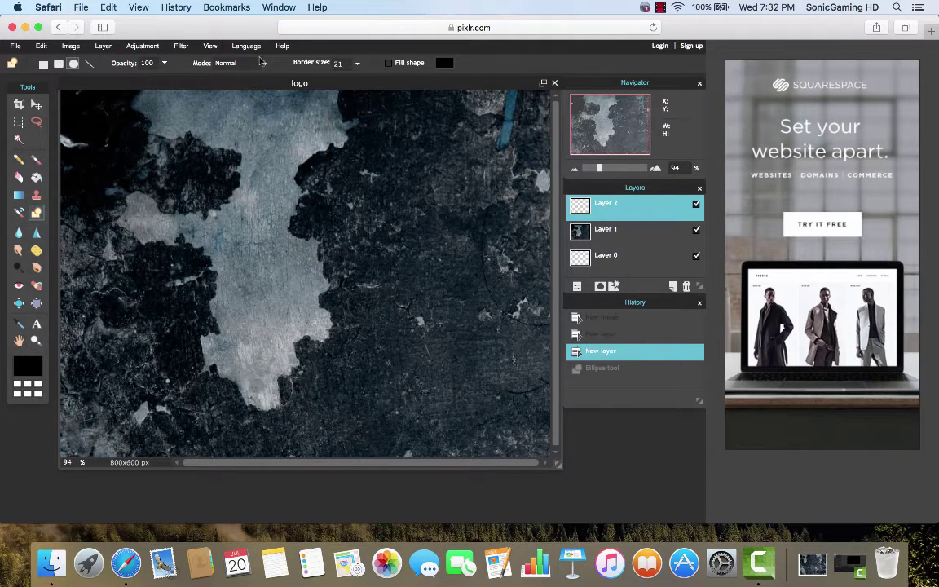
left_click_drag(269, 154, 430, 352)
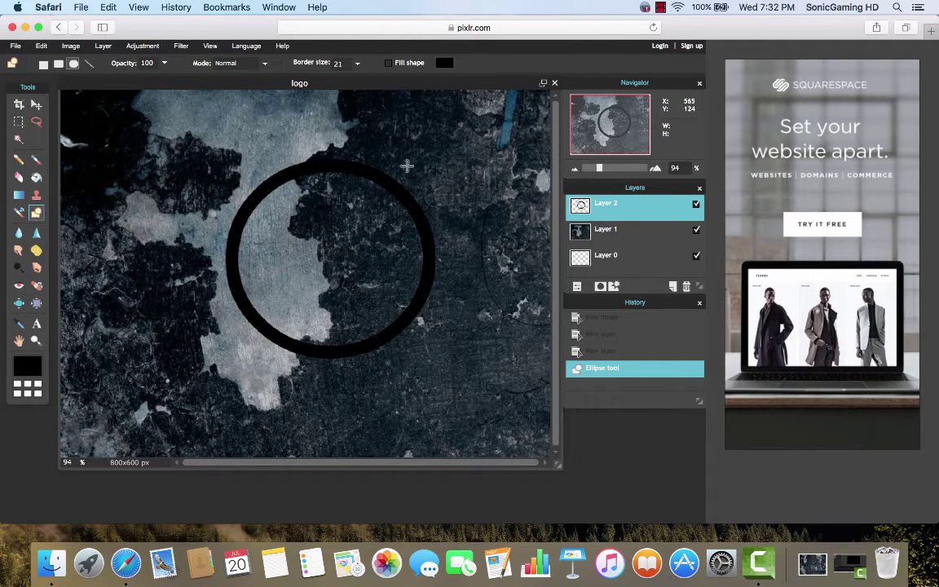
Step: Move the black ring up and left, then set the fill colour to white
left_click(37, 105)
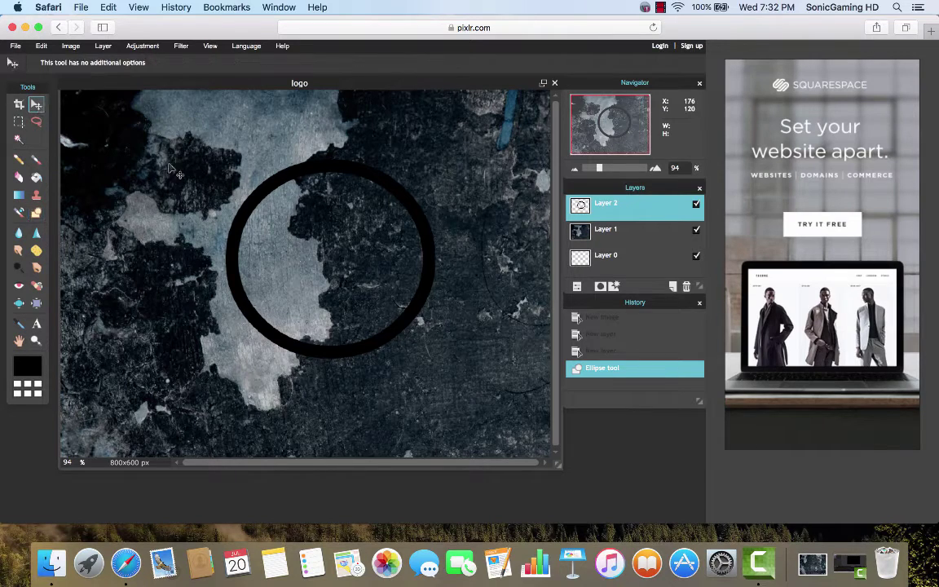
left_click_drag(283, 188, 257, 186)
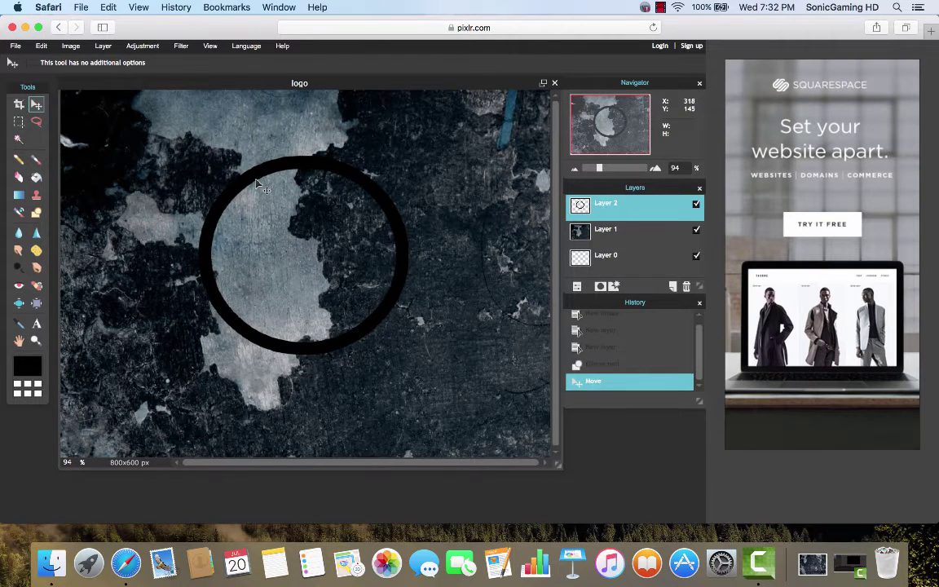
left_click(36, 179)
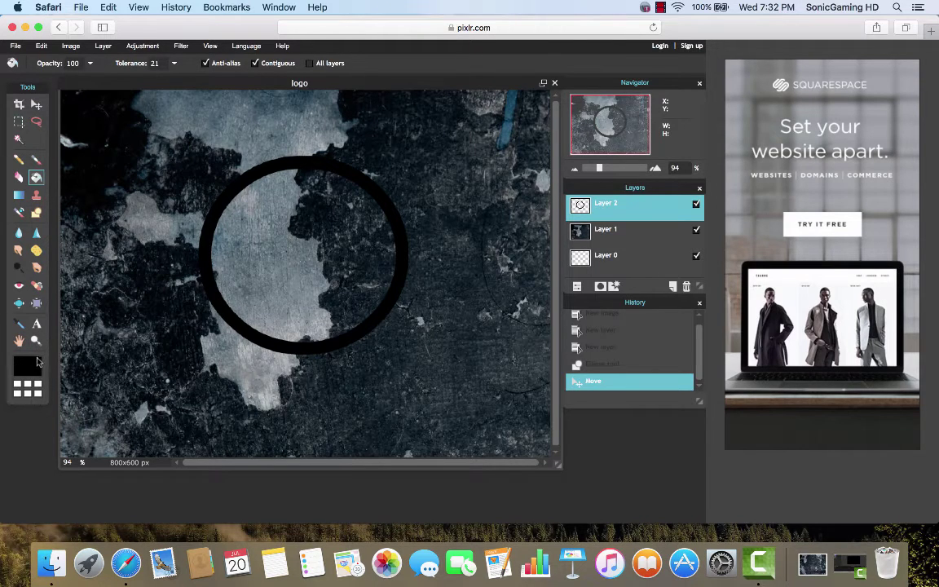
left_click(35, 365)
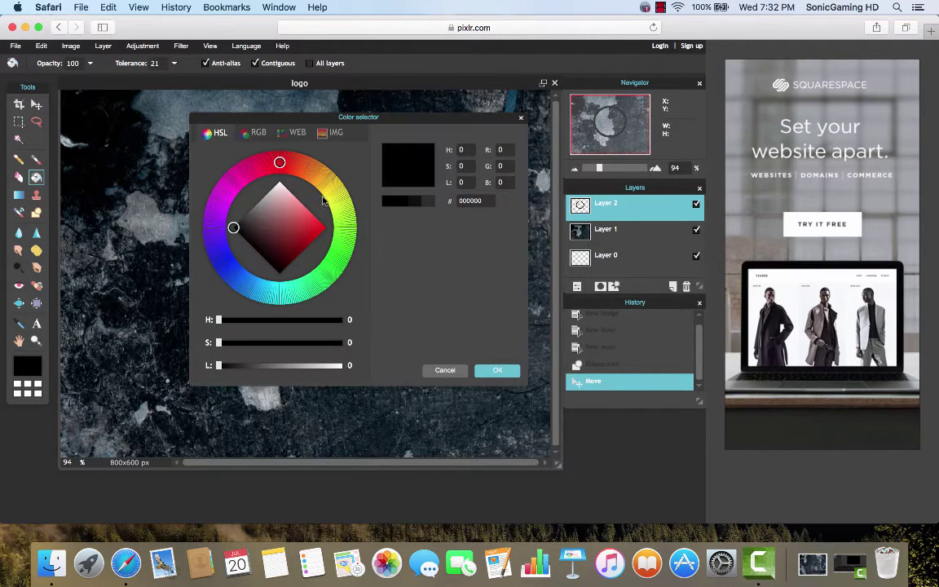
mouse_move(233, 228)
left_mouse_down()
mouse_move(241, 170)
mouse_move(279, 183)
left_mouse_up()
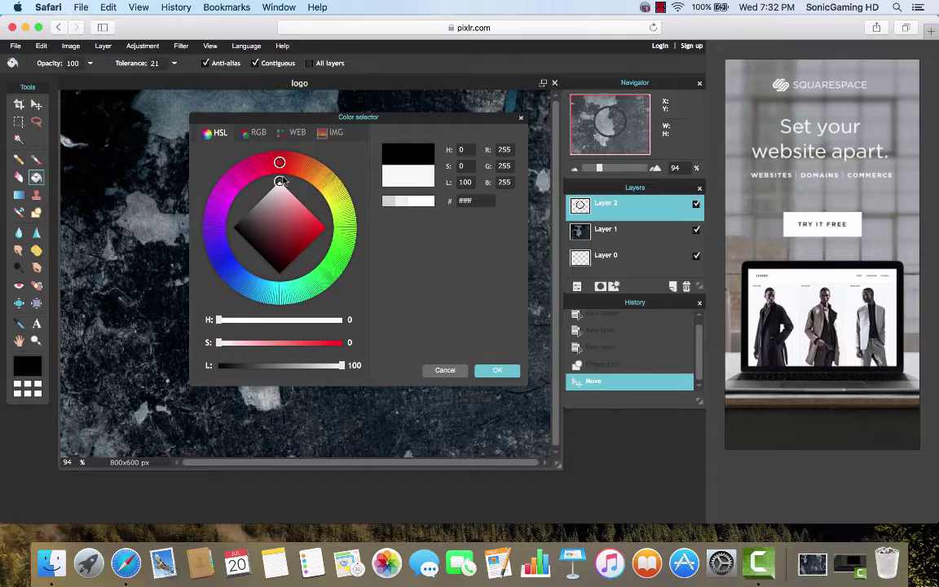
right_click(278, 182)
left_click(279, 184)
mouse_move(252, 147)
left_mouse_down()
mouse_move(212, 227)
mouse_move(241, 311)
left_mouse_up()
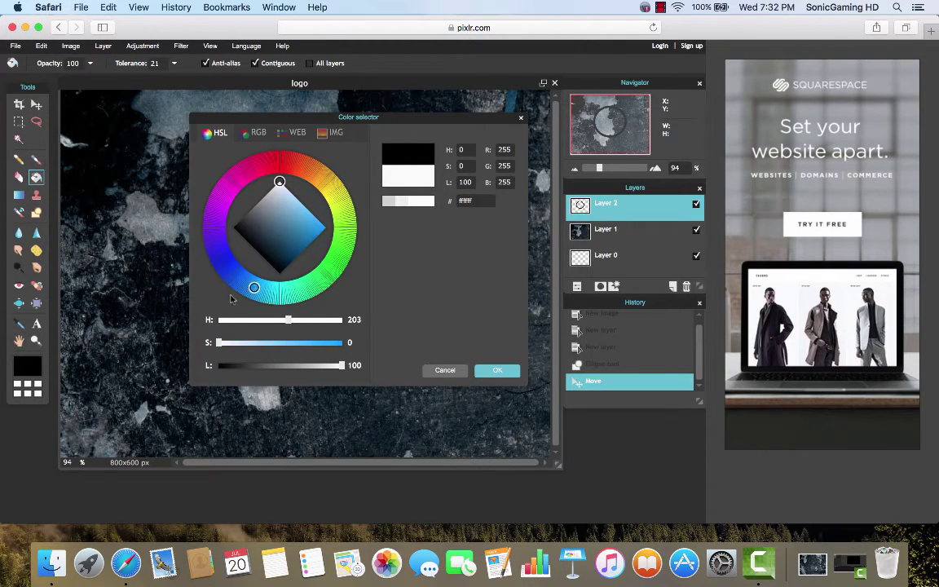
mouse_move(229, 260)
left_mouse_down()
mouse_move(245, 160)
mouse_move(292, 154)
left_mouse_up()
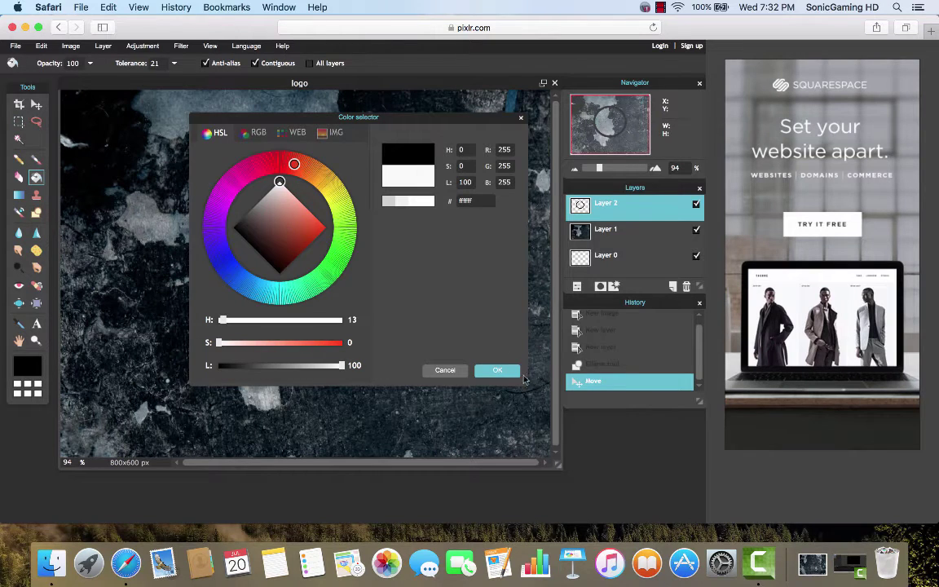
left_click(498, 371)
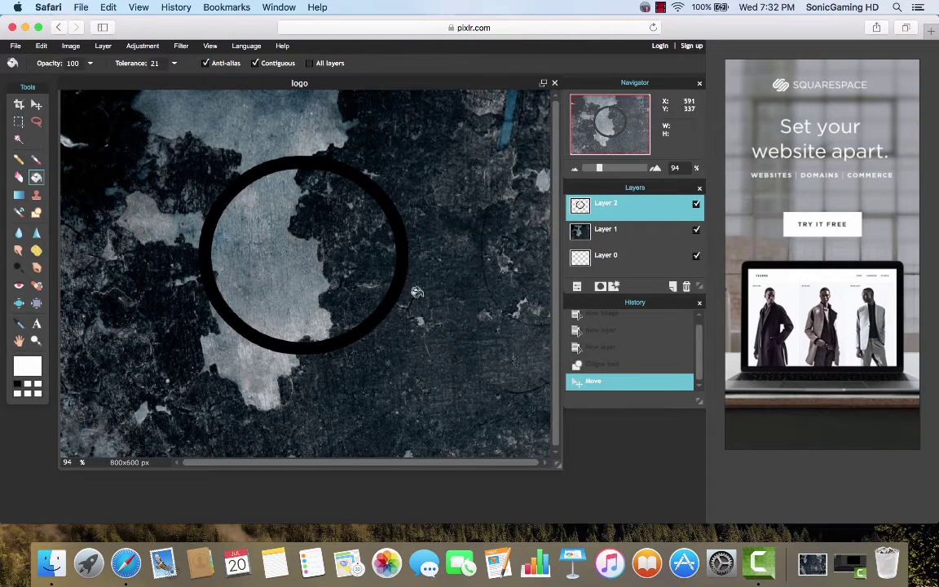
Step: Fill the ring with white and shift it slightly lower right
left_click(229, 178)
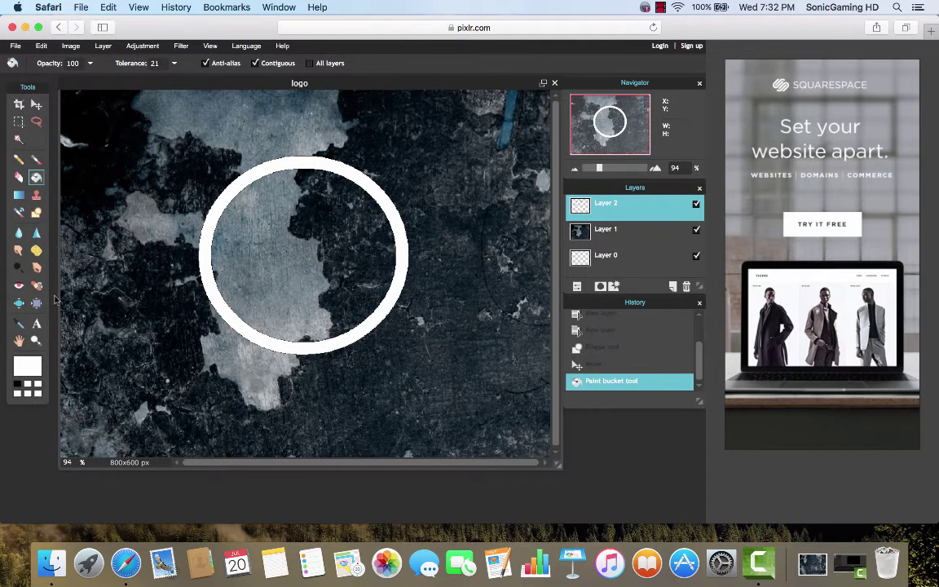
left_click(35, 105)
left_click_drag(244, 161, 277, 183)
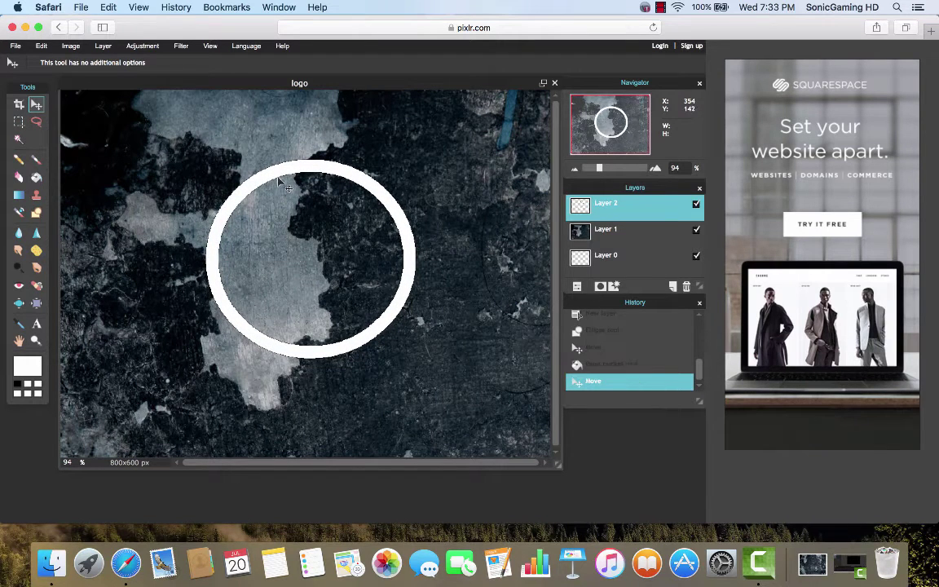
Step: In Layer styles, enable Drop shadow with Opacity 76, Distance 11, Size 14, Angle 25
left_click(615, 286)
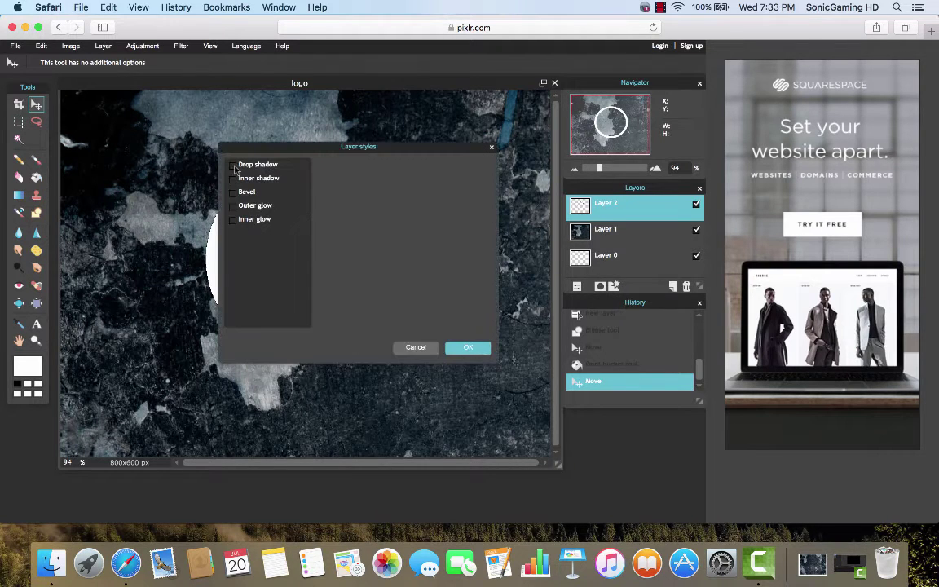
left_click(255, 165)
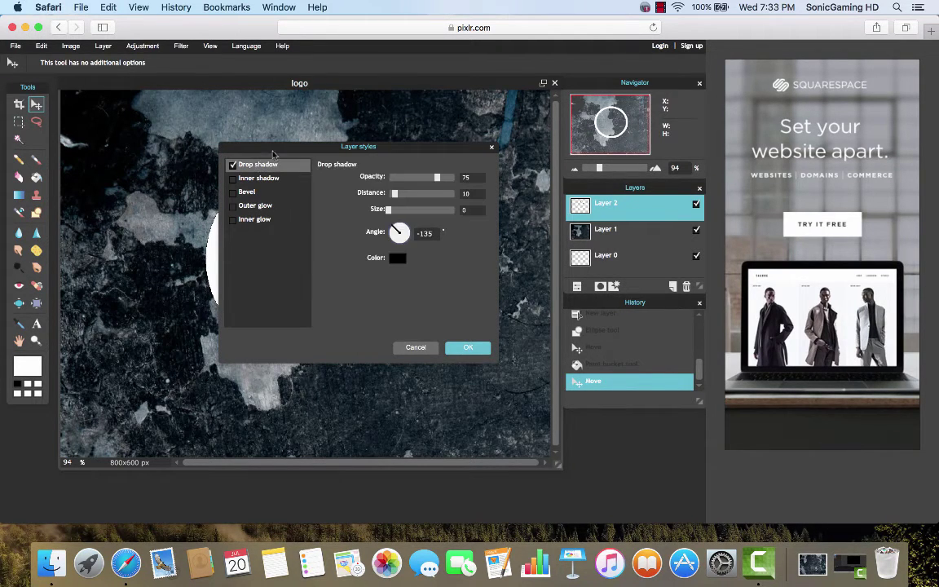
left_click_drag(274, 154, 489, 189)
left_click(449, 192)
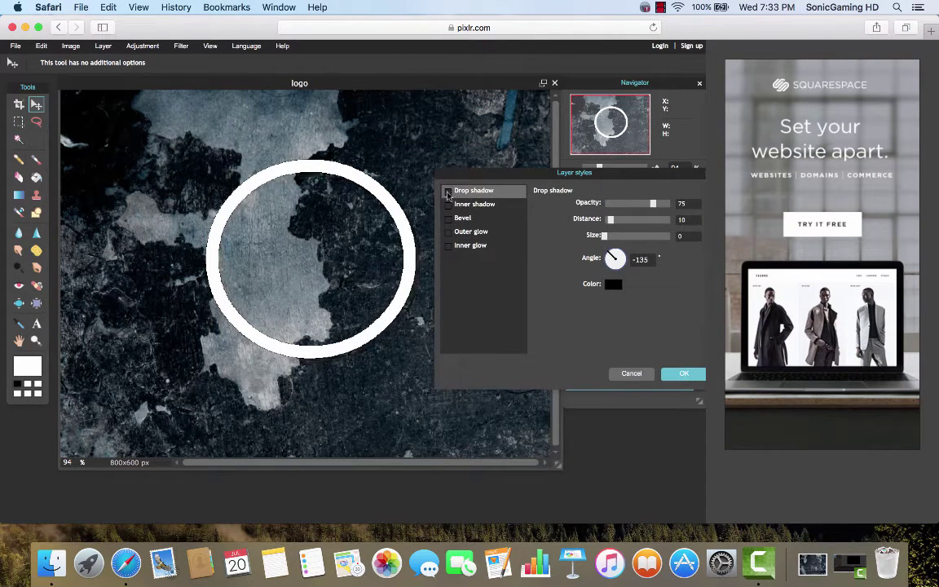
left_click(456, 195)
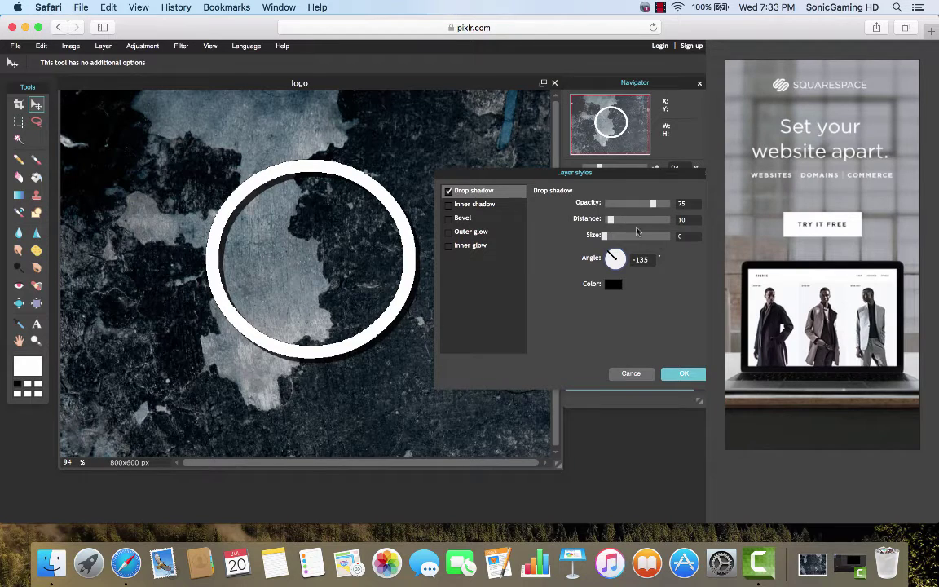
mouse_move(657, 202)
left_mouse_down()
mouse_move(687, 197)
mouse_move(576, 206)
mouse_move(674, 199)
mouse_move(580, 206)
mouse_move(650, 207)
left_mouse_up()
mouse_move(610, 221)
left_mouse_down()
mouse_move(640, 221)
mouse_move(601, 229)
mouse_move(648, 232)
mouse_move(580, 211)
mouse_move(563, 215)
mouse_move(605, 236)
left_mouse_up()
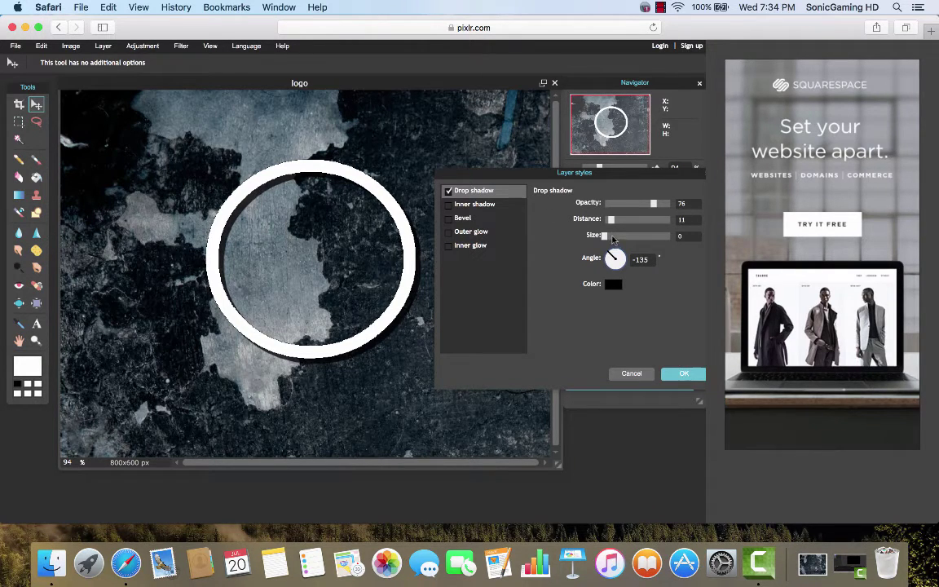
left_click_drag(606, 237, 620, 236)
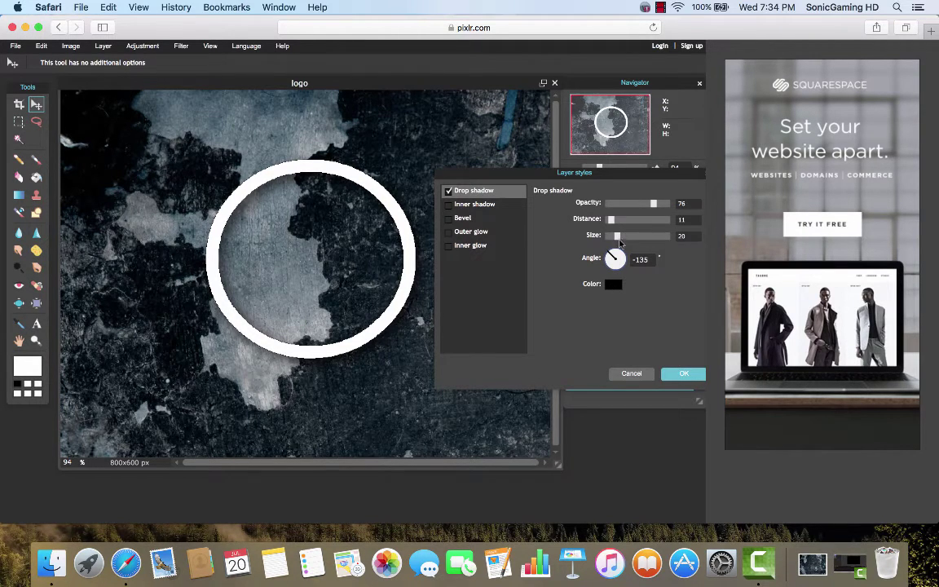
left_click_drag(617, 236, 594, 236)
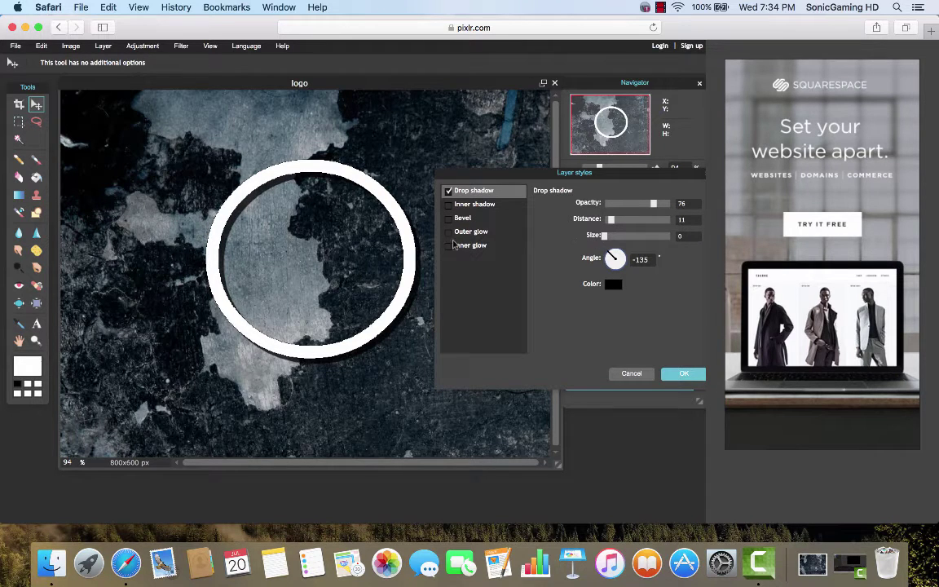
left_click_drag(612, 255, 635, 271)
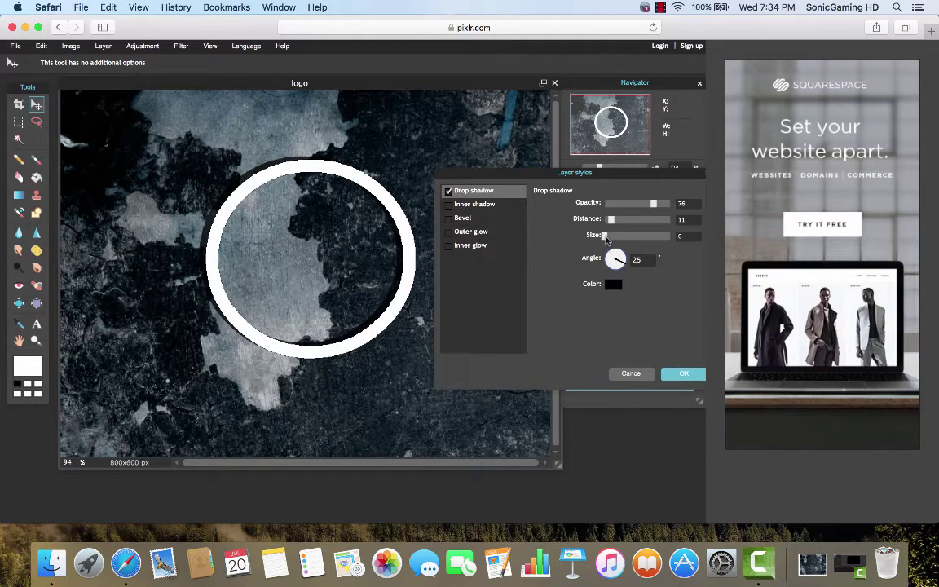
left_click_drag(607, 237, 614, 238)
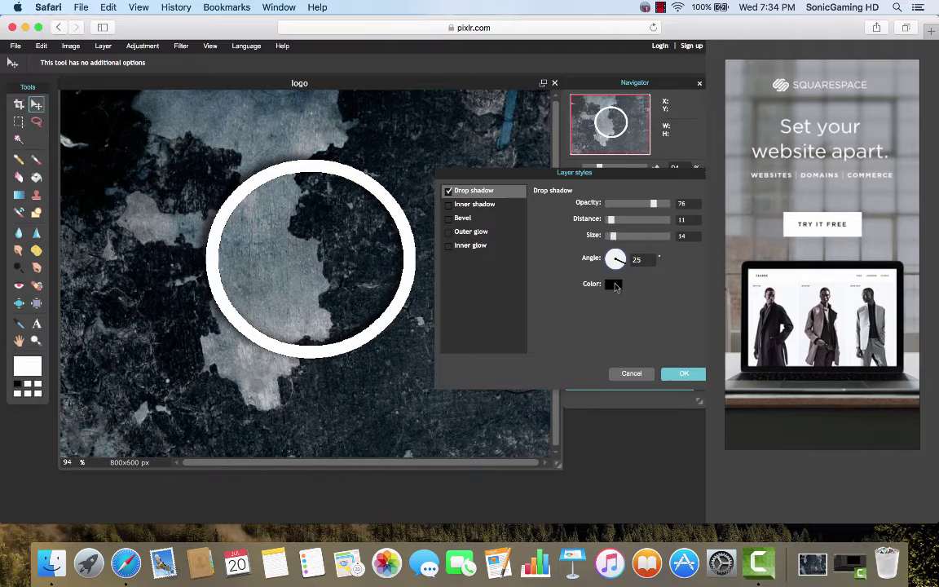
Step: Try a dark blue, then a grey-blue, as the ring's drop shadow colour
left_click(613, 283)
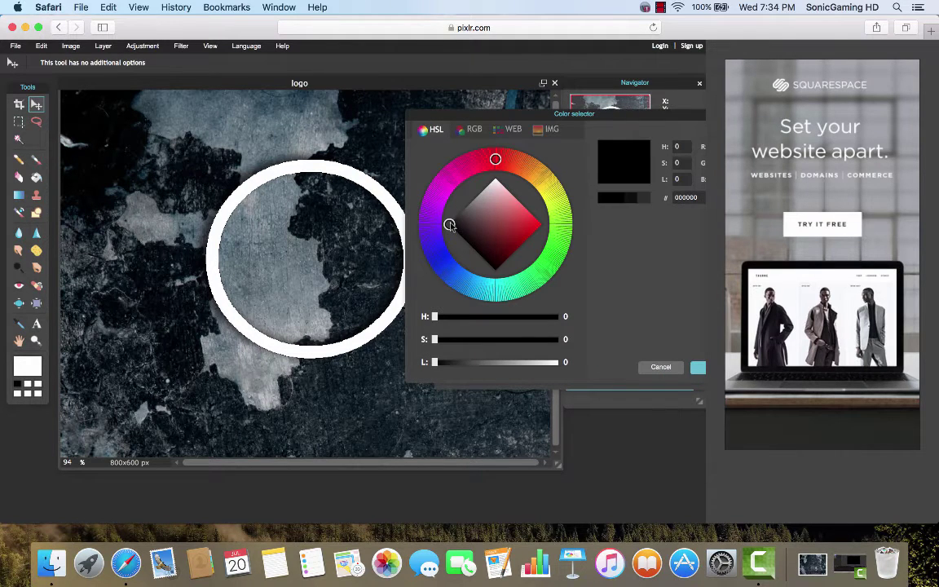
left_click_drag(449, 225, 541, 225)
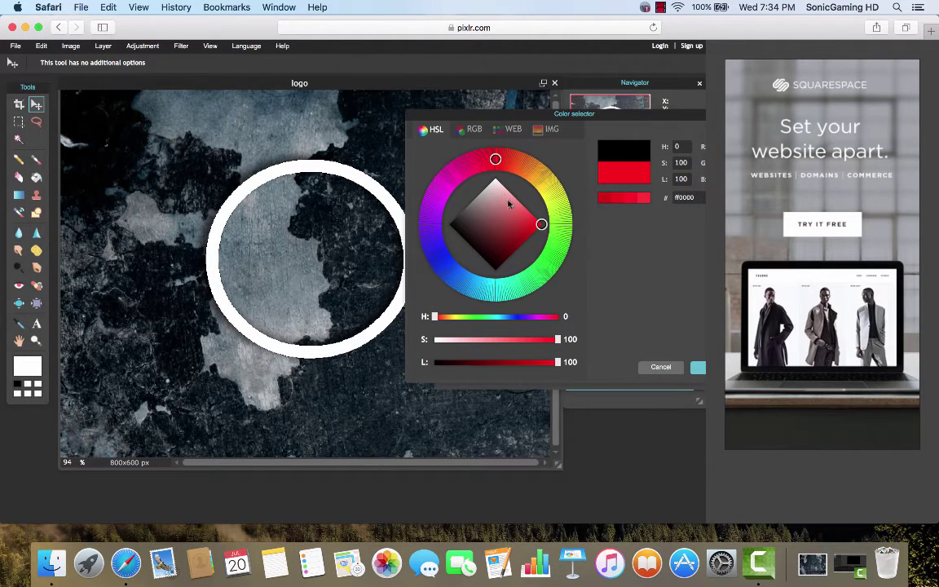
mouse_move(495, 159)
left_mouse_down()
mouse_move(430, 221)
mouse_move(439, 256)
left_mouse_up()
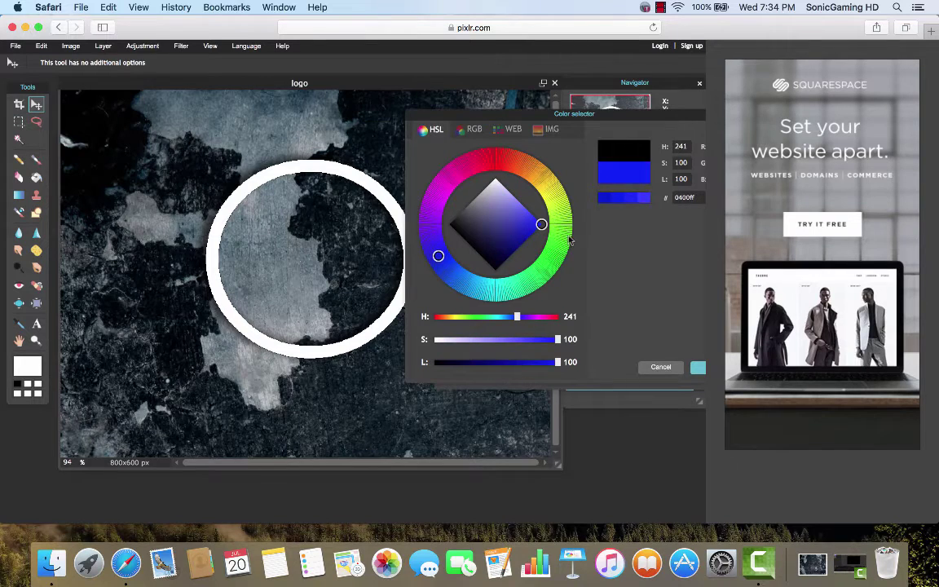
mouse_move(543, 226)
left_mouse_down()
mouse_move(523, 239)
mouse_move(525, 255)
left_mouse_up()
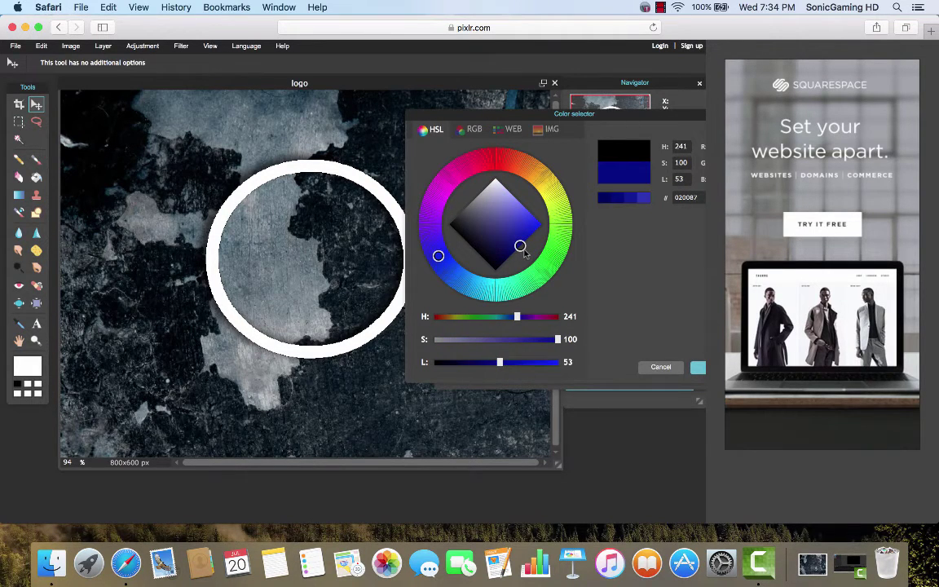
left_click(699, 369)
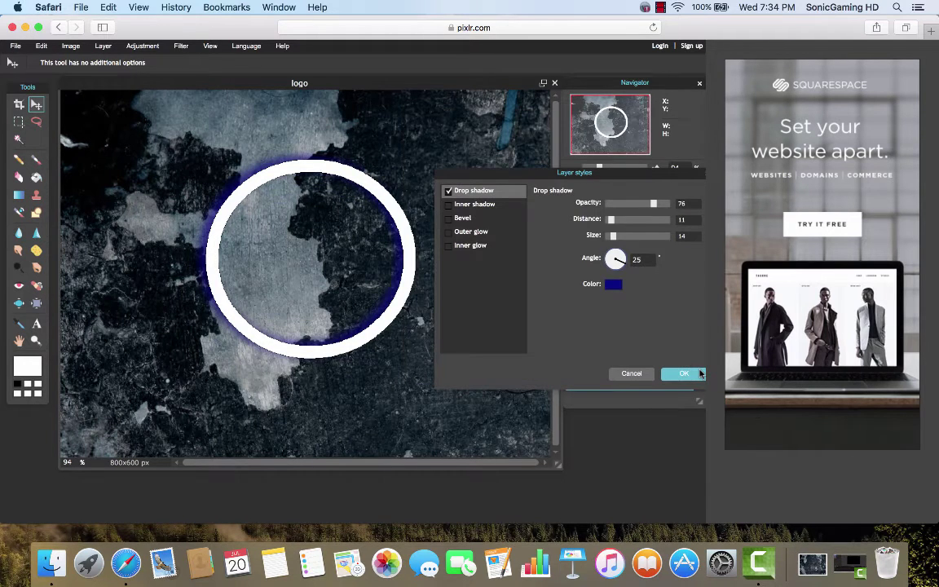
left_click(612, 285)
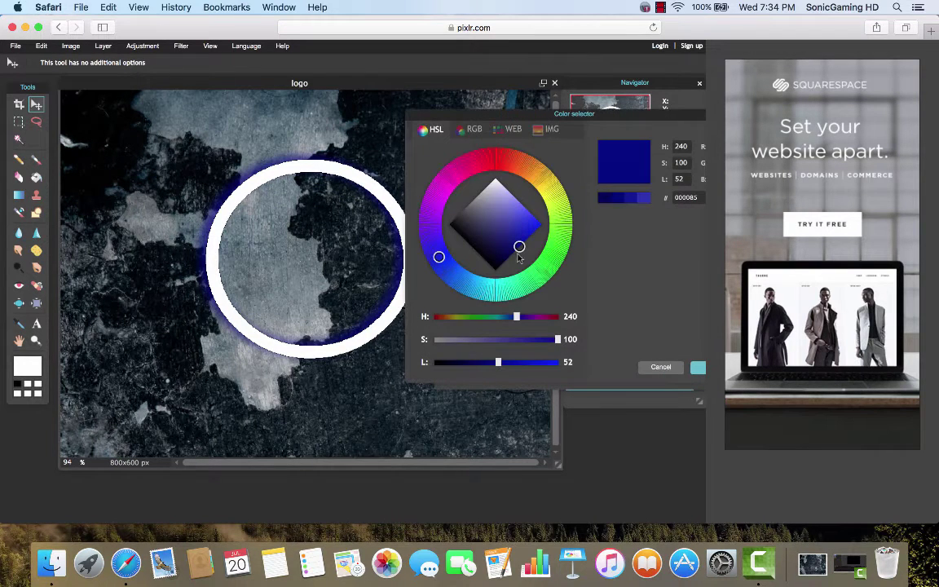
left_click_drag(519, 247, 487, 222)
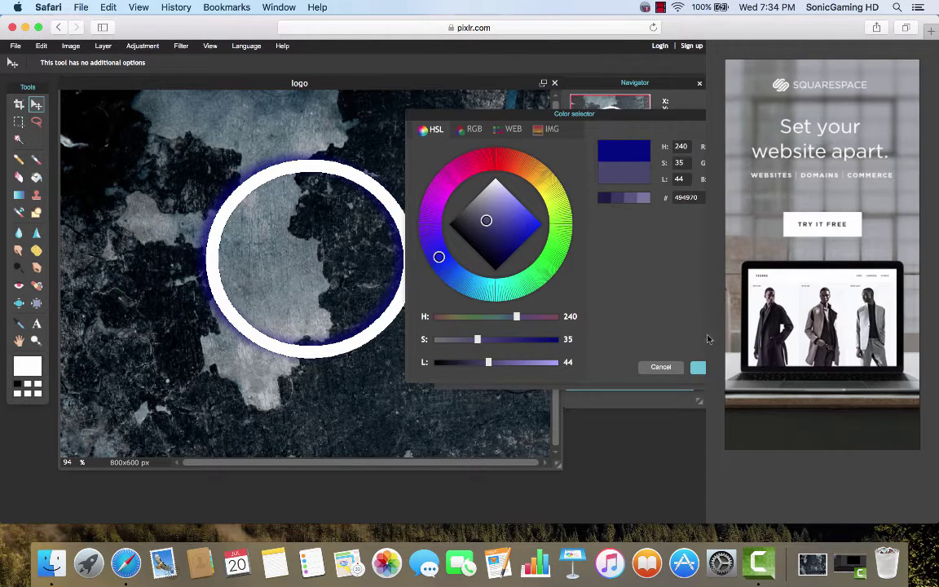
left_click(698, 367)
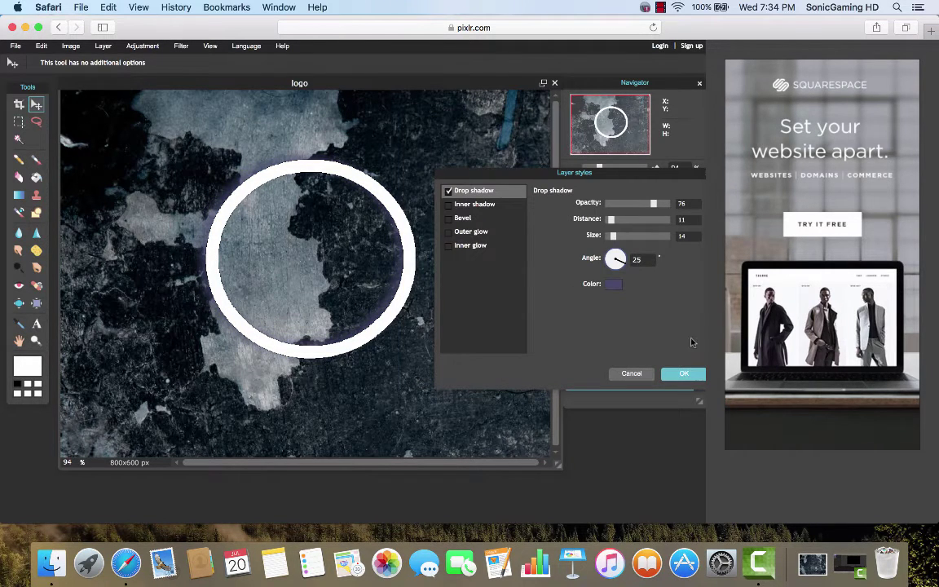
Step: Darken the drop shadow to dark purple 262640 and tighten its size to 11
left_click(613, 283)
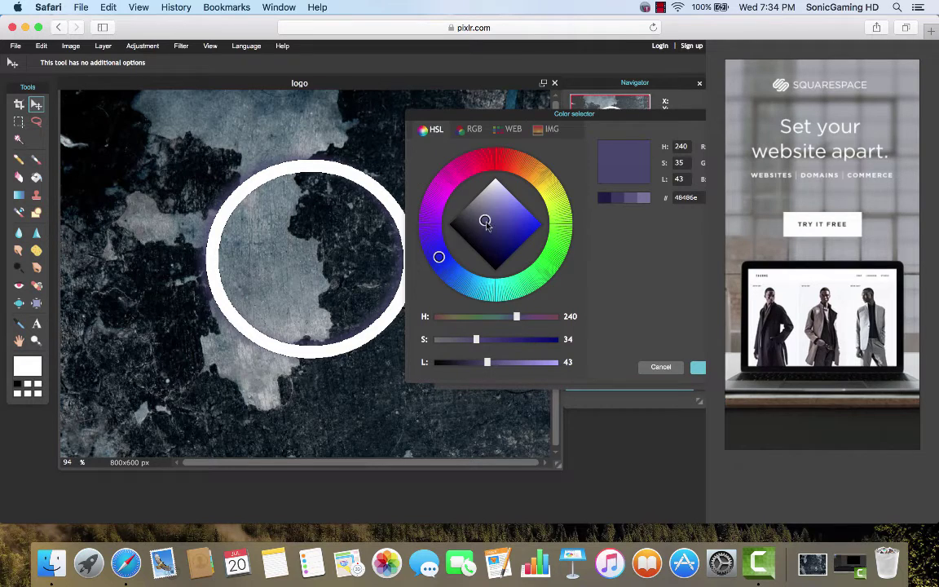
mouse_move(487, 225)
left_mouse_down()
mouse_move(480, 214)
mouse_move(451, 226)
mouse_move(480, 274)
mouse_move(480, 233)
left_mouse_up()
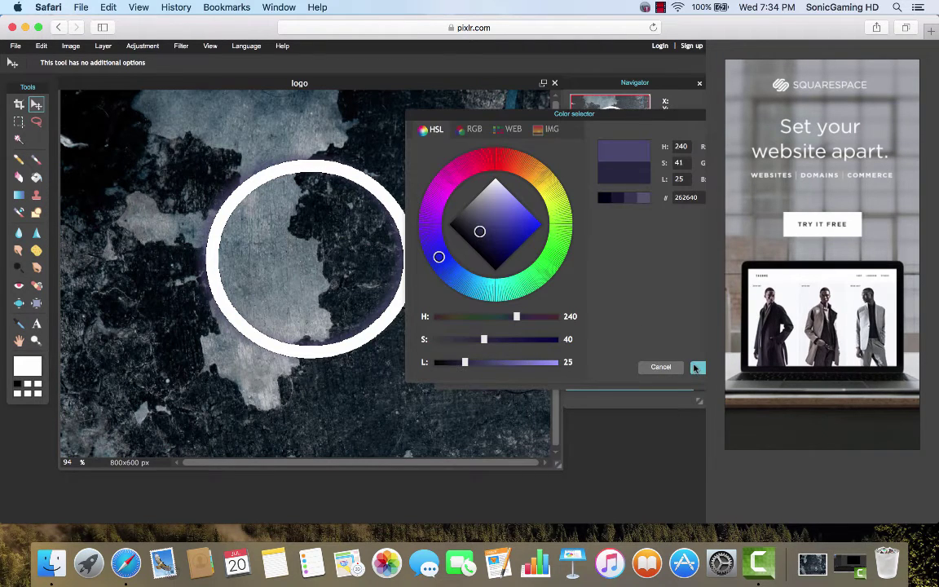
left_click(695, 368)
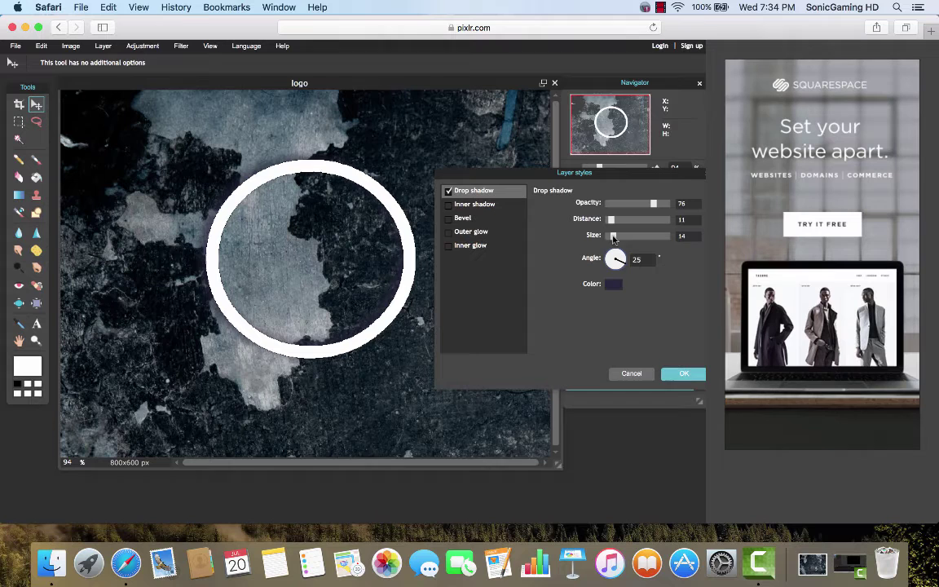
mouse_move(614, 238)
left_mouse_down()
mouse_move(576, 248)
mouse_move(613, 236)
left_mouse_up()
Step: Enable a hard-edged inner shadow on the ring with size 0, angle 36 and distance 1
left_click(504, 208)
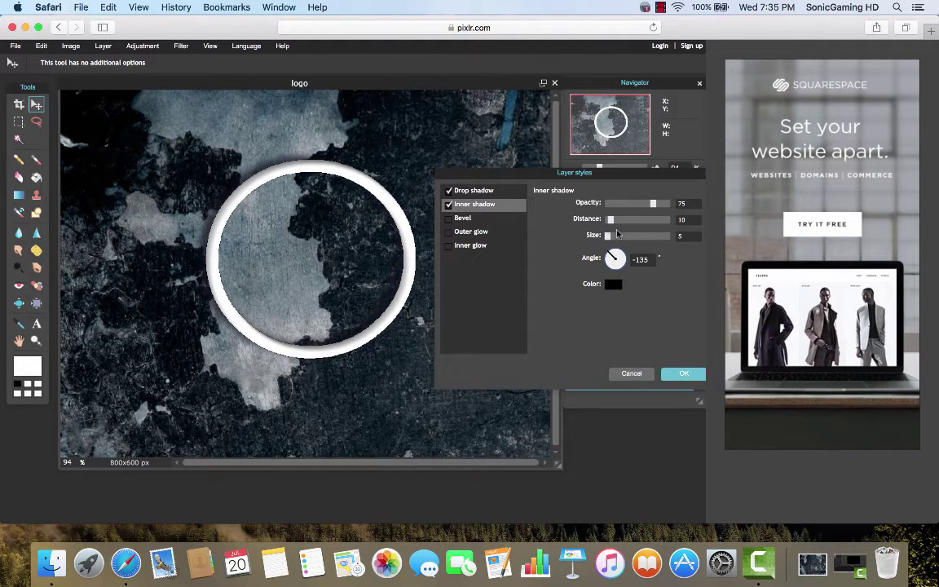
left_click_drag(606, 235, 589, 239)
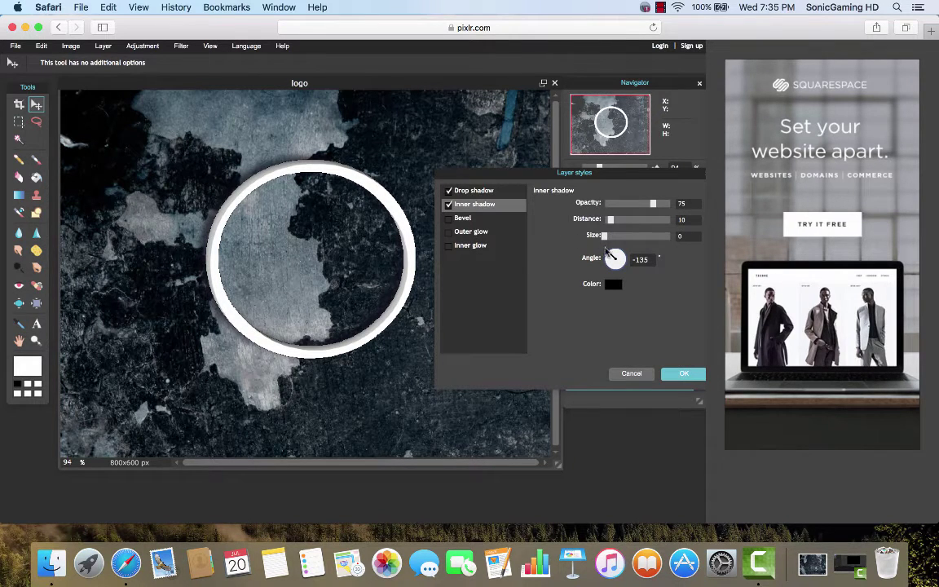
left_click_drag(612, 259, 650, 258)
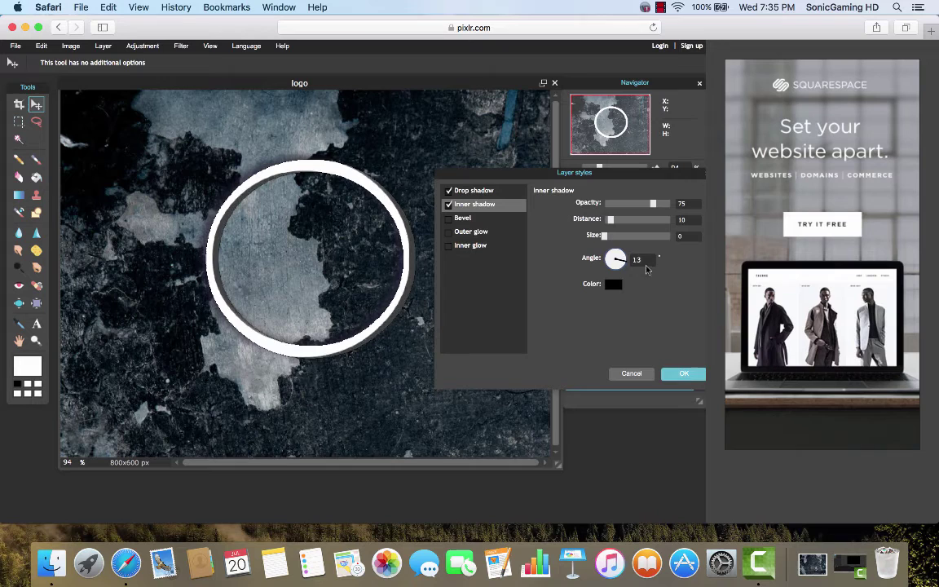
left_click_drag(646, 269, 633, 276)
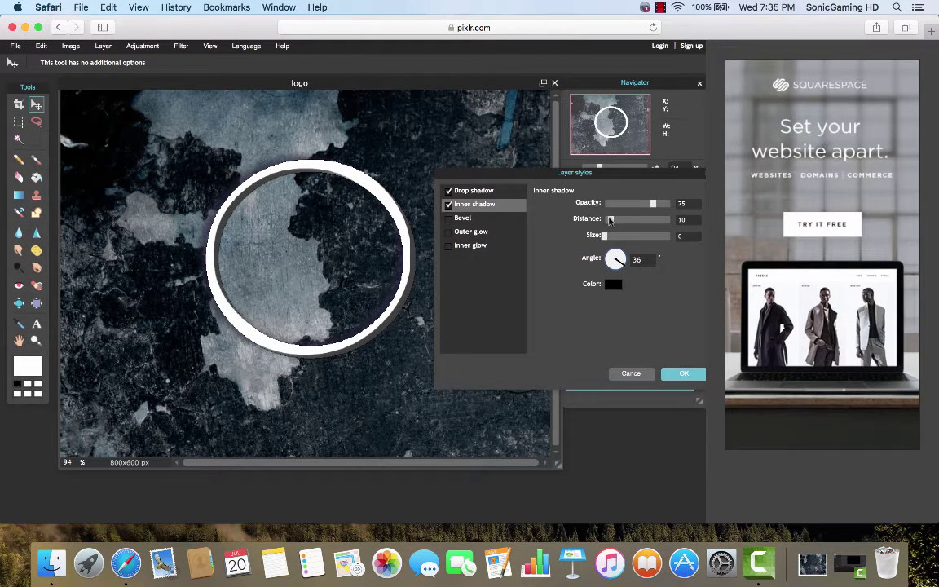
left_click_drag(611, 219, 602, 220)
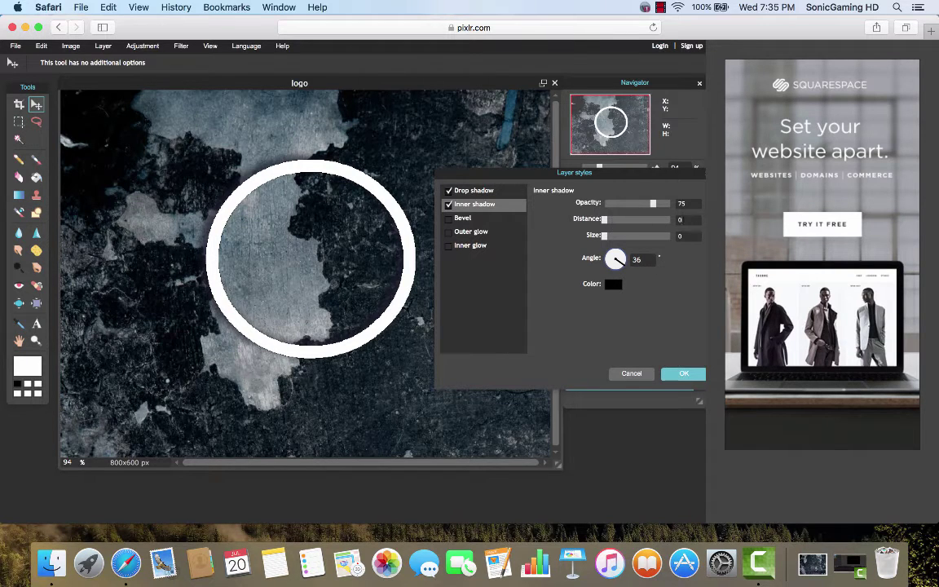
type("1")
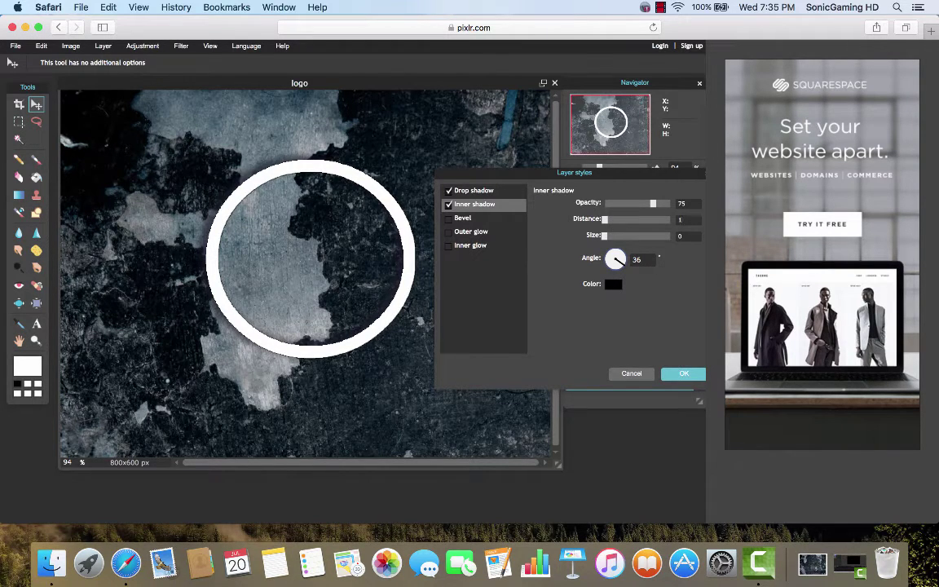
key("Return")
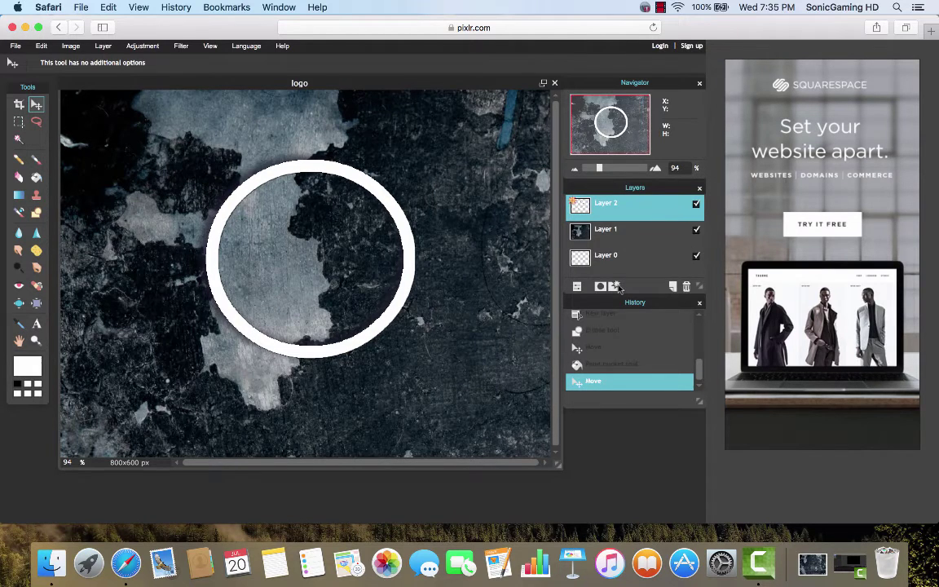
left_click(616, 287)
Step: Leave the inner shadow colour black and confirm the drop shadow's dark purple colour
left_click(462, 176)
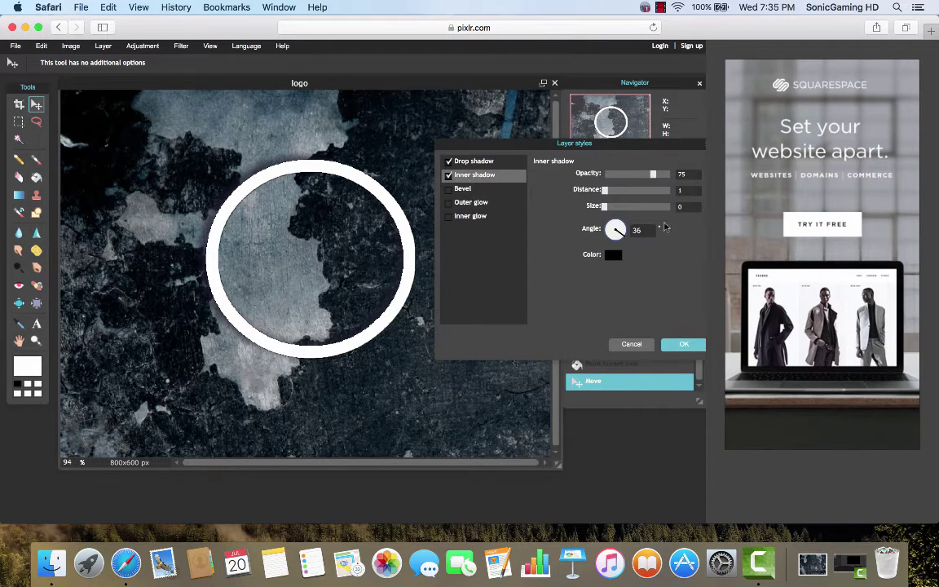
left_click(613, 254)
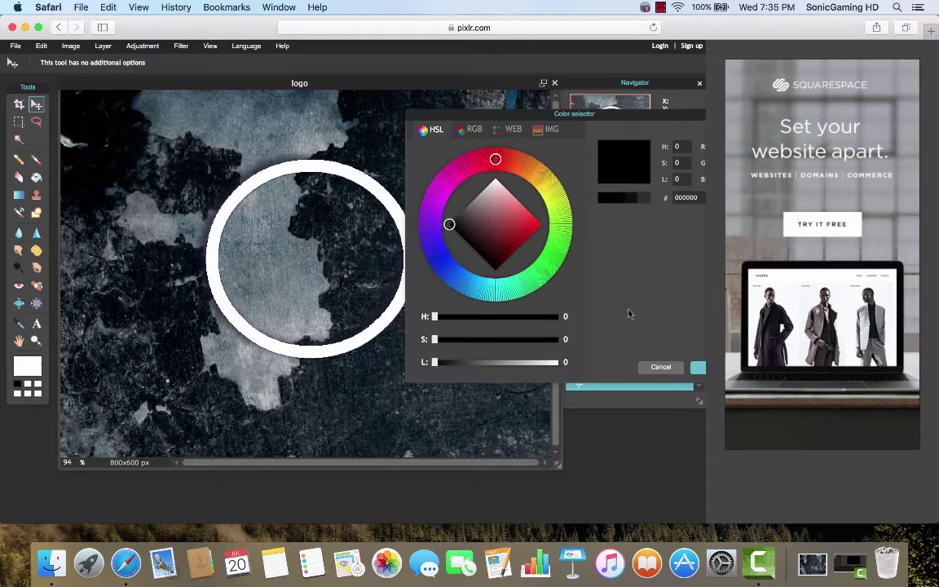
left_click(697, 369)
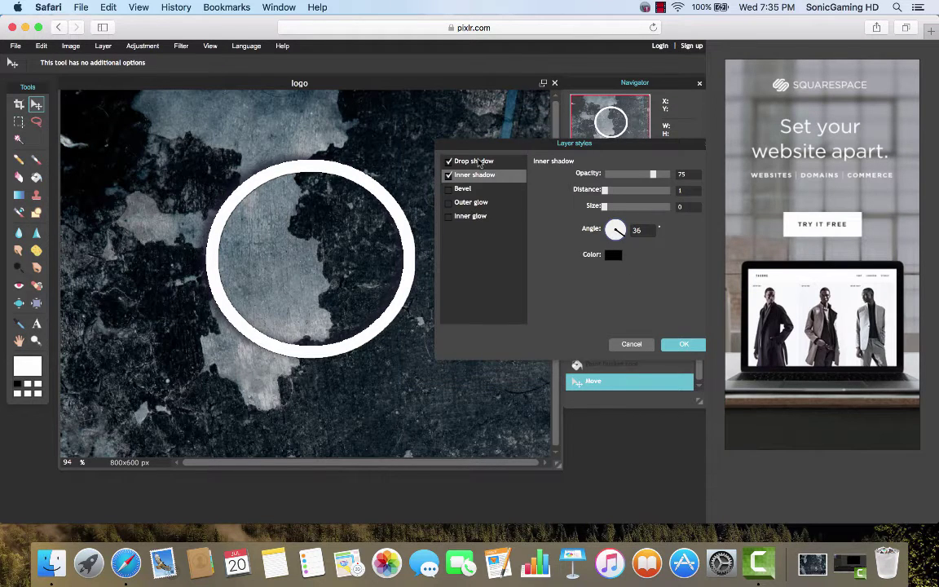
left_click(480, 163)
left_click(614, 257)
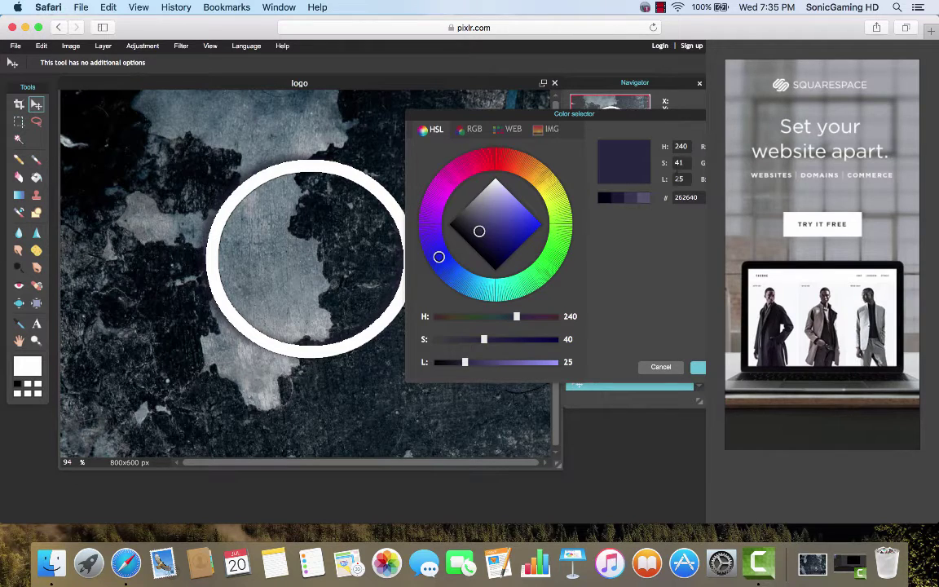
left_click(697, 369)
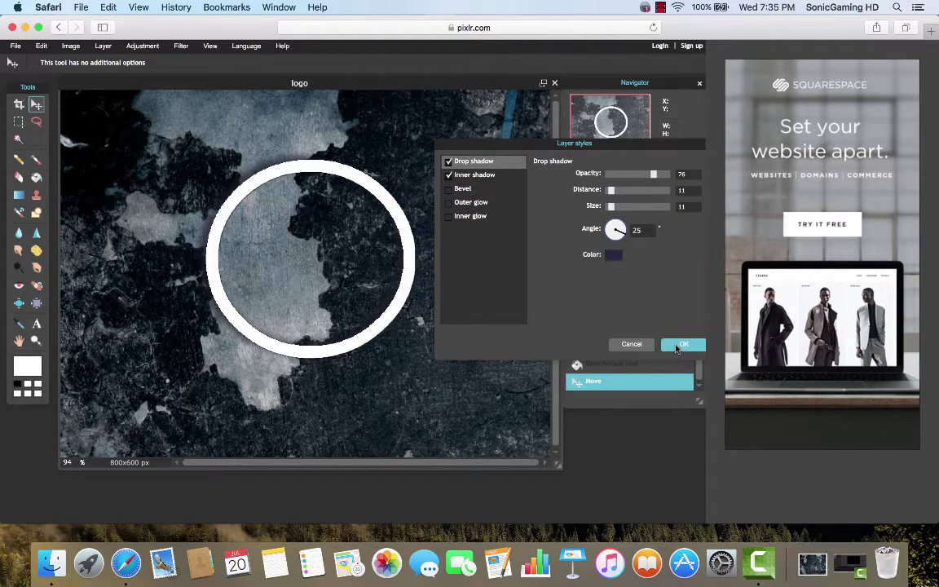
Step: Set the inner shadow colour to dark purple 262640 (H 240, S 41, L 25)
left_click(505, 176)
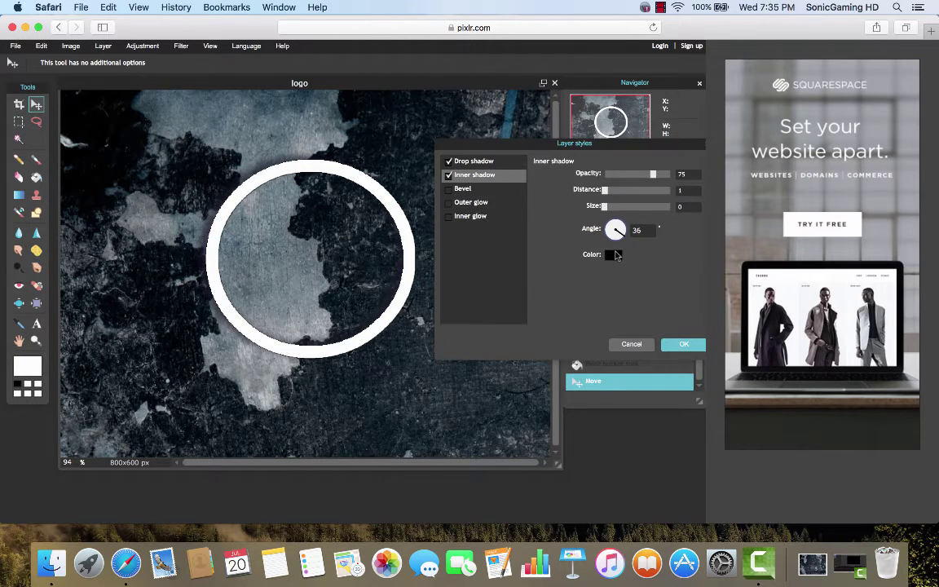
left_click(613, 254)
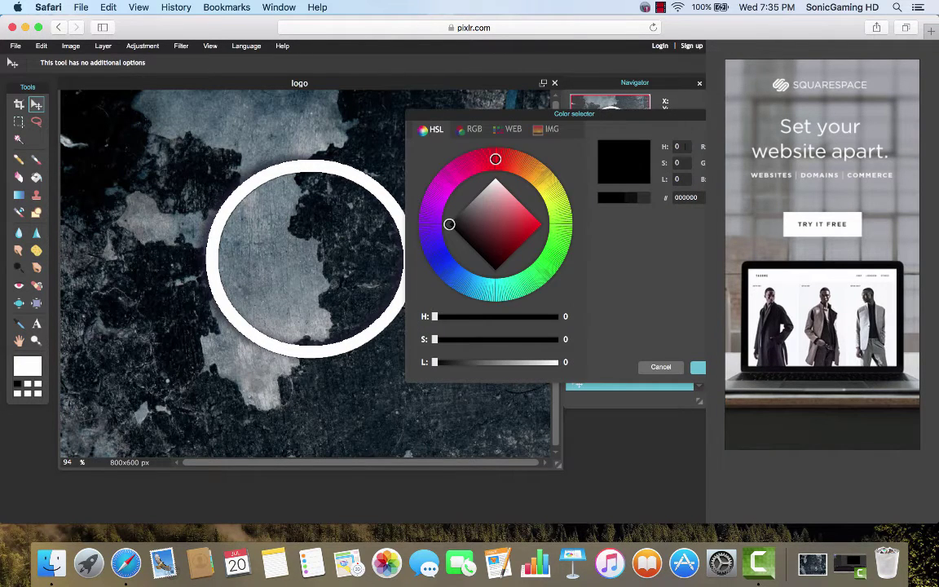
type("240")
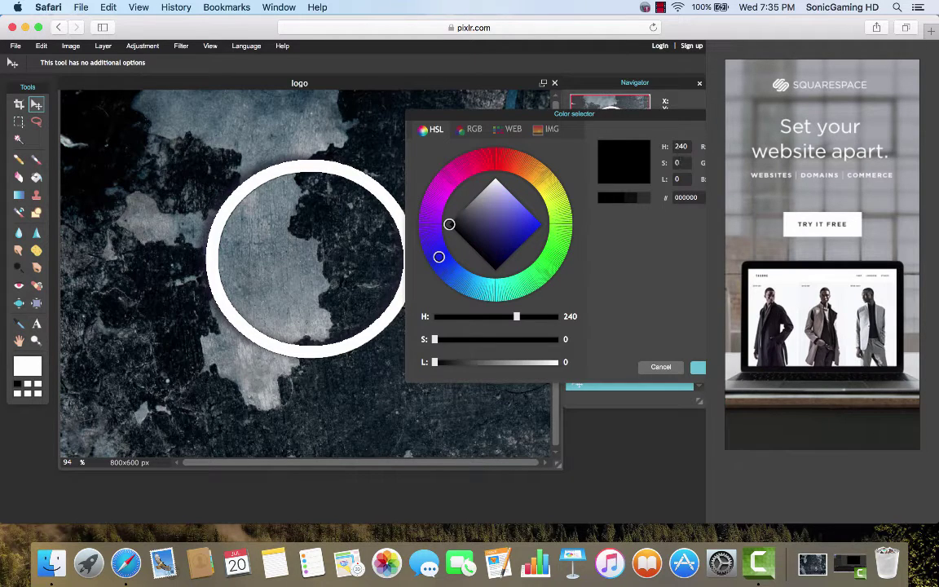
type("41")
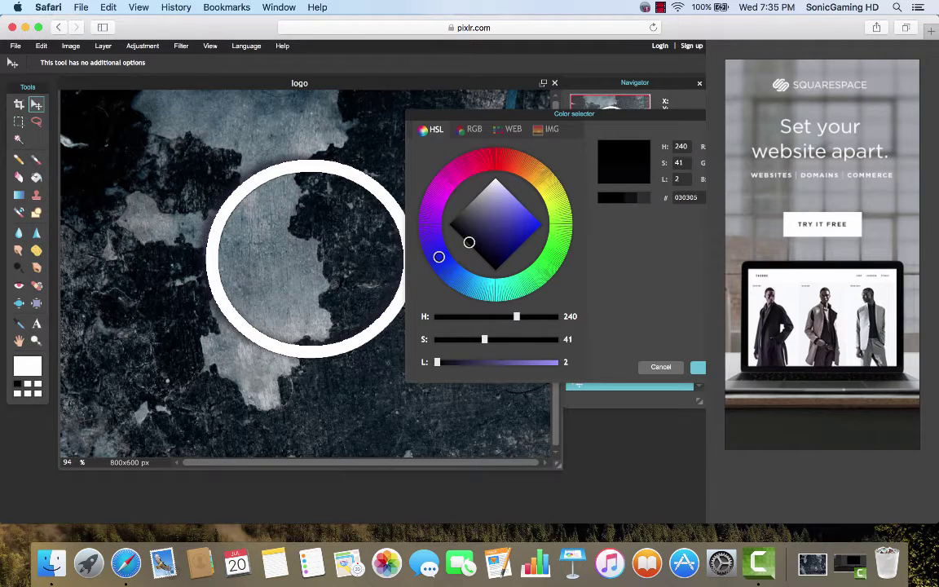
type("25")
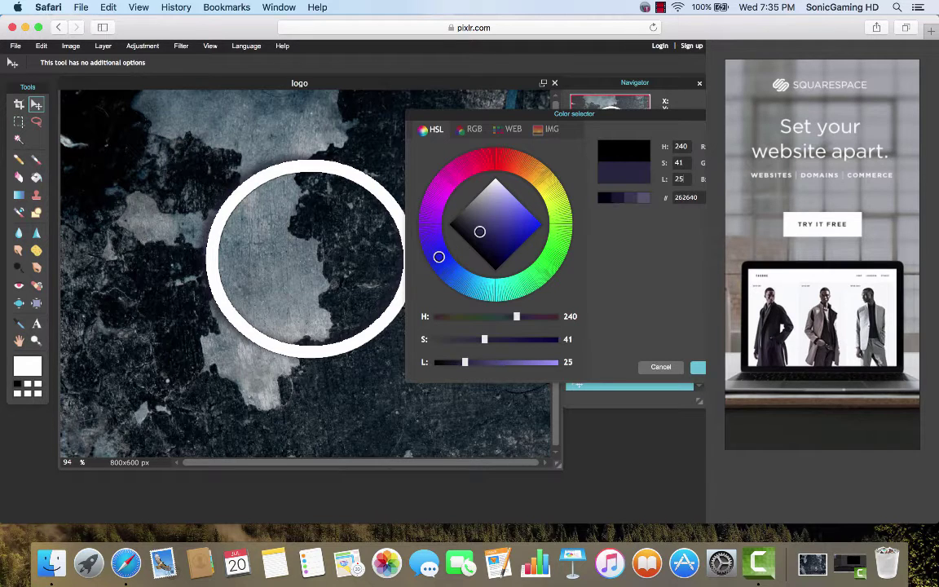
left_click(697, 371)
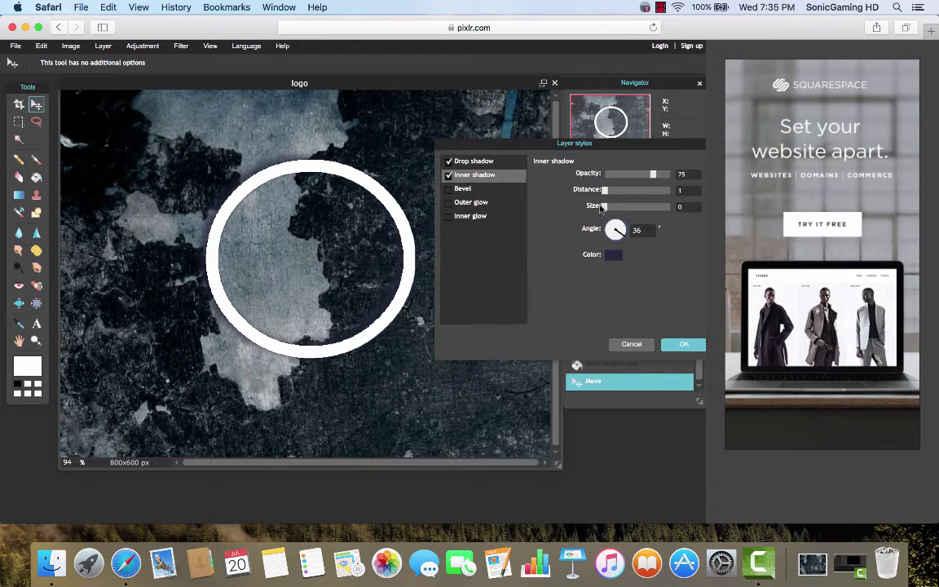
Step: Set the inner shadow size to 8 and distance to 5, then apply the layer styles
mouse_move(604, 206)
left_mouse_down()
mouse_move(698, 198)
mouse_move(554, 199)
mouse_move(625, 209)
mouse_move(609, 207)
left_mouse_up()
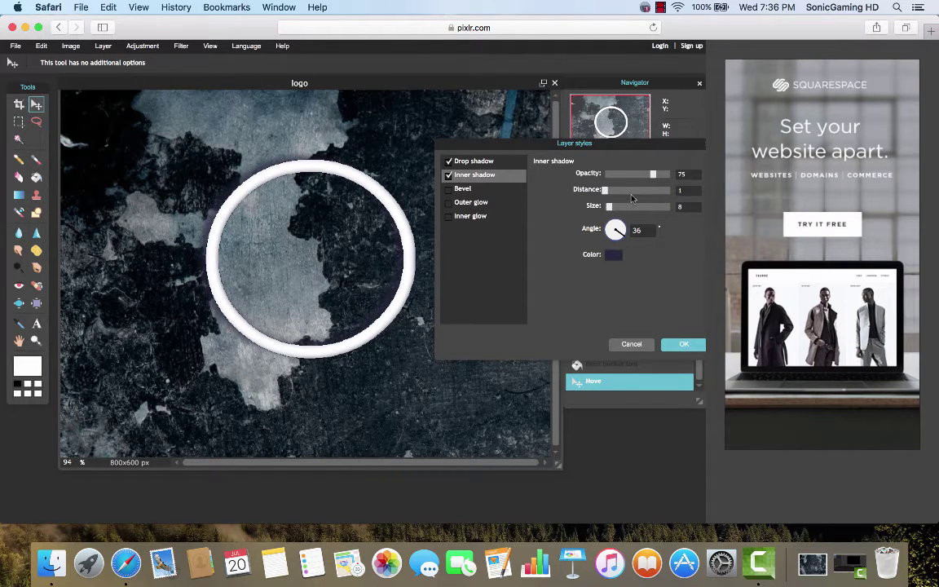
mouse_move(605, 190)
left_mouse_down()
mouse_move(664, 190)
mouse_move(607, 194)
left_mouse_up()
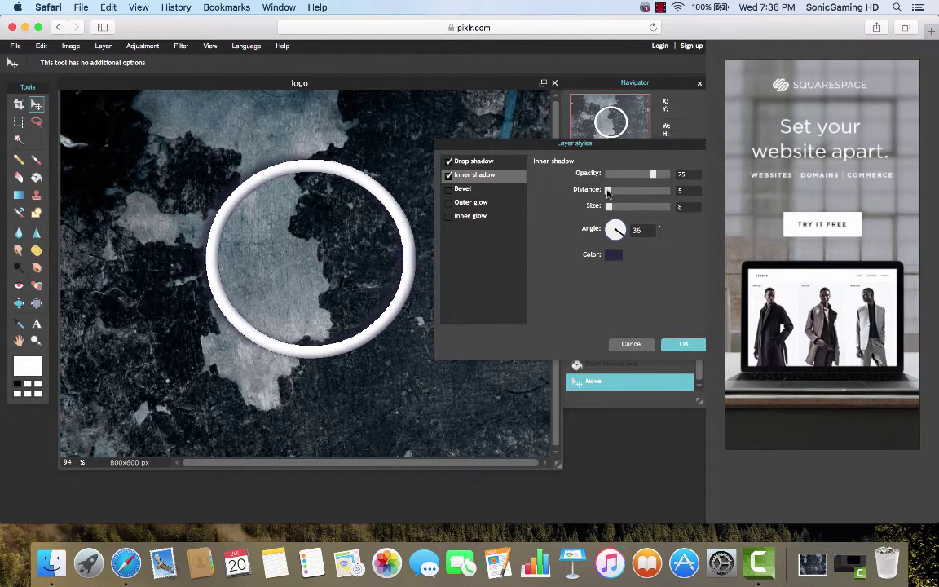
left_click(682, 345)
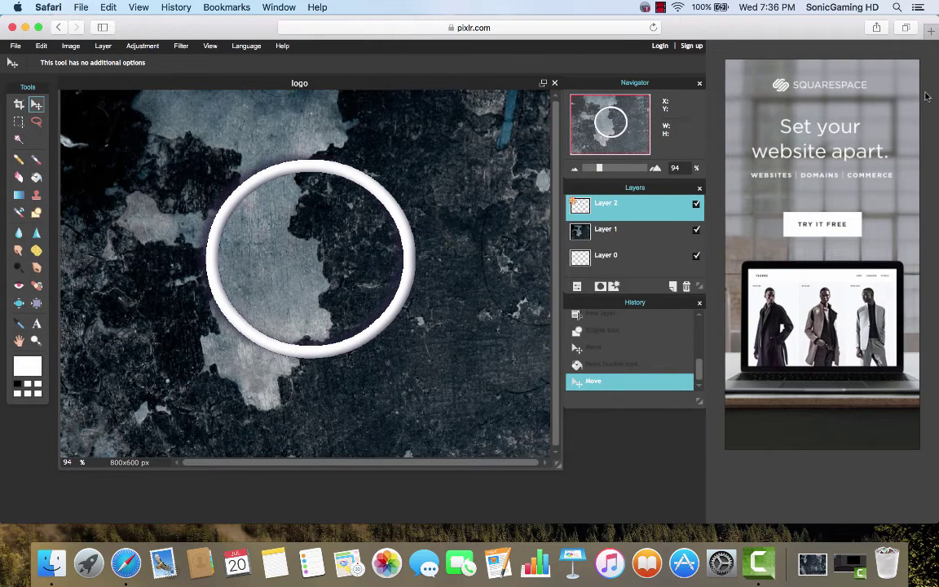
Step: Open dafont.com in a new Safari tab from the 'dafonts' address suggestion
left_click(933, 32)
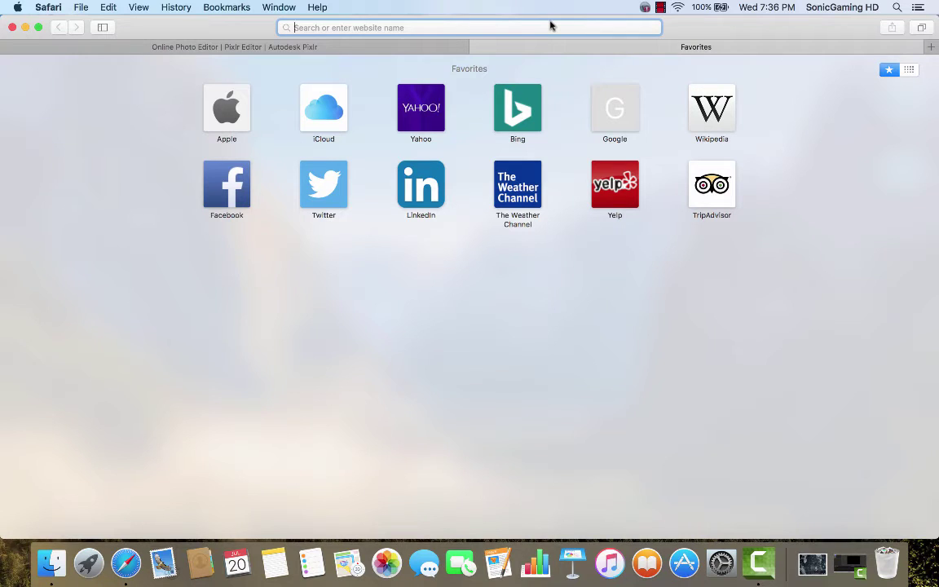
type("da")
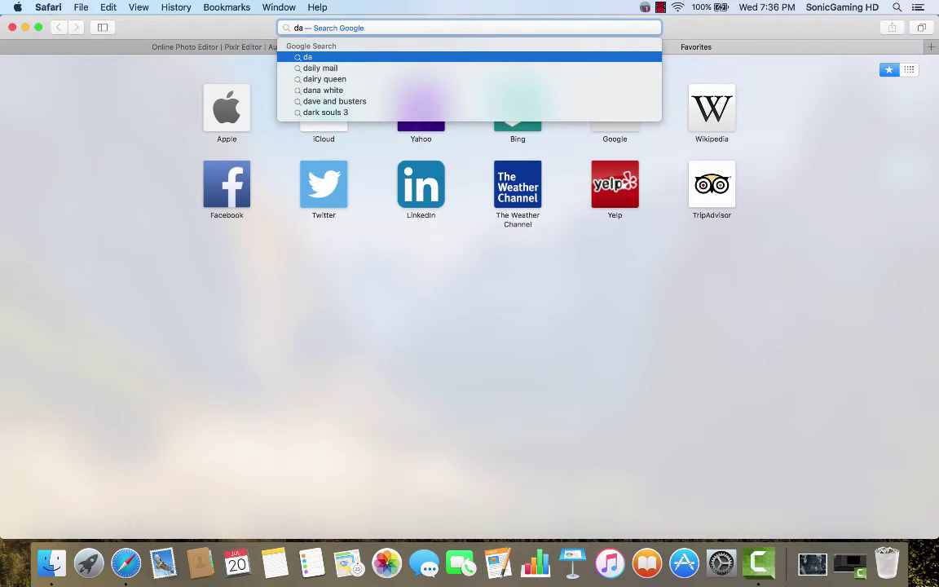
type("fonts")
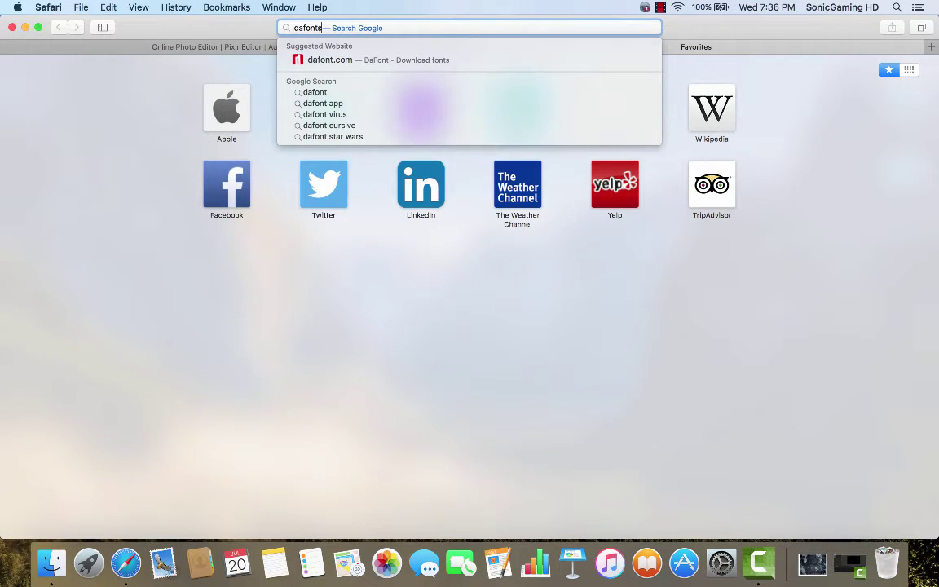
left_click(526, 65)
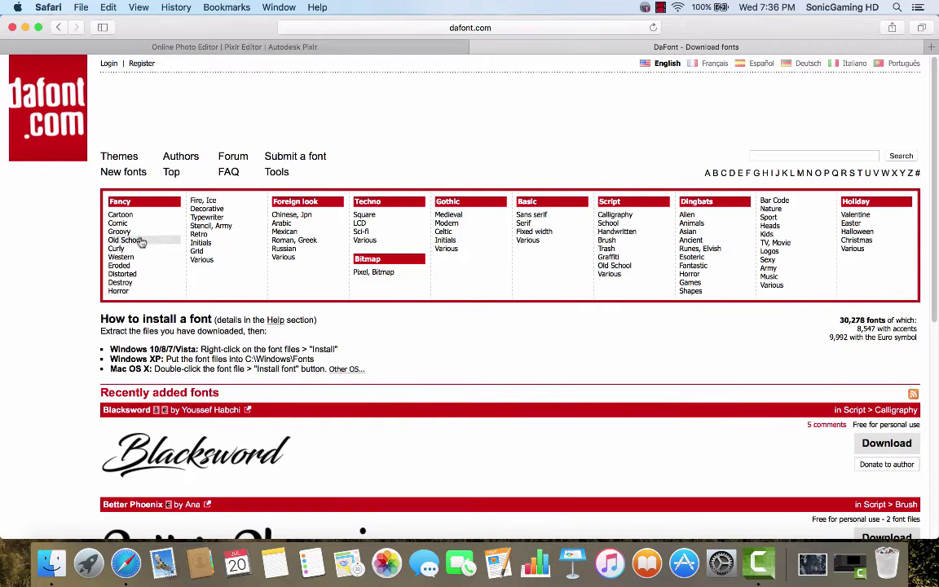
scroll(244, 418, "down", 10)
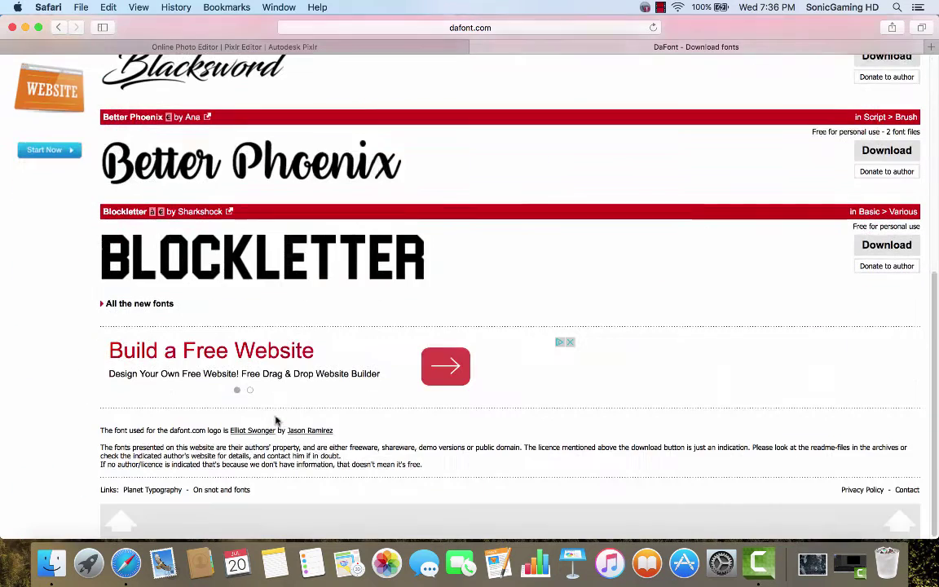
scroll(233, 329, "up", 10)
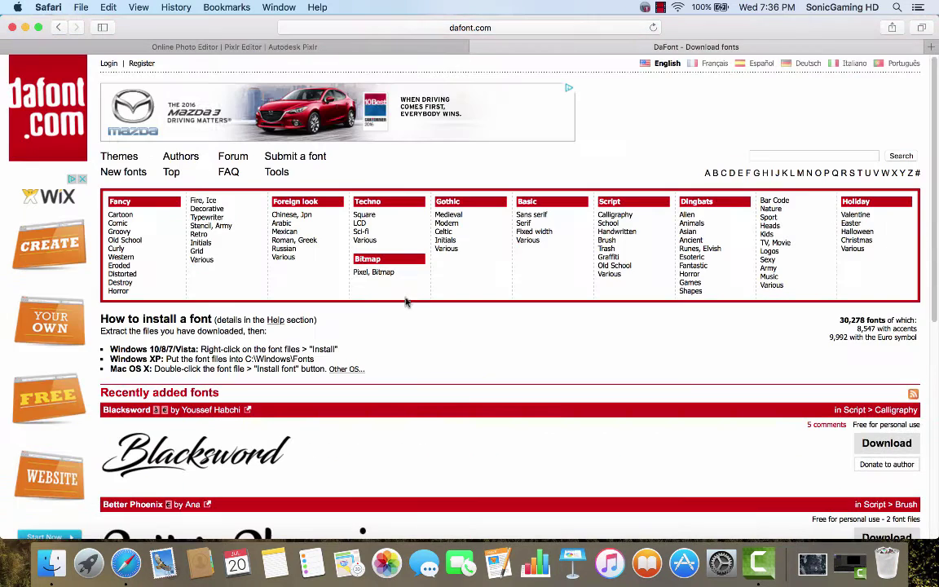
Step: Browse the Cartoon and the Fire, Ice font categories on DaFont
left_click(134, 219)
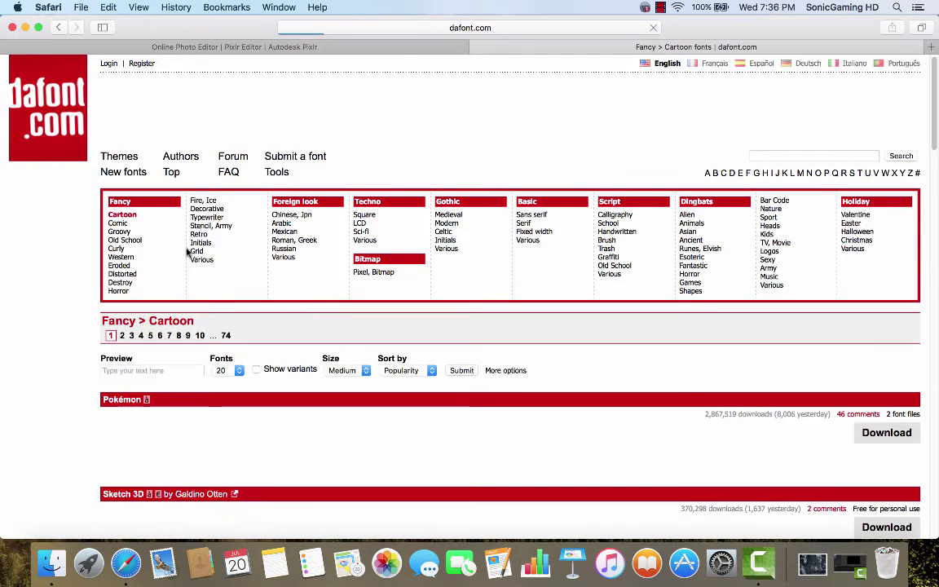
scroll(285, 379, "down", 3)
scroll(284, 379, "down", 9)
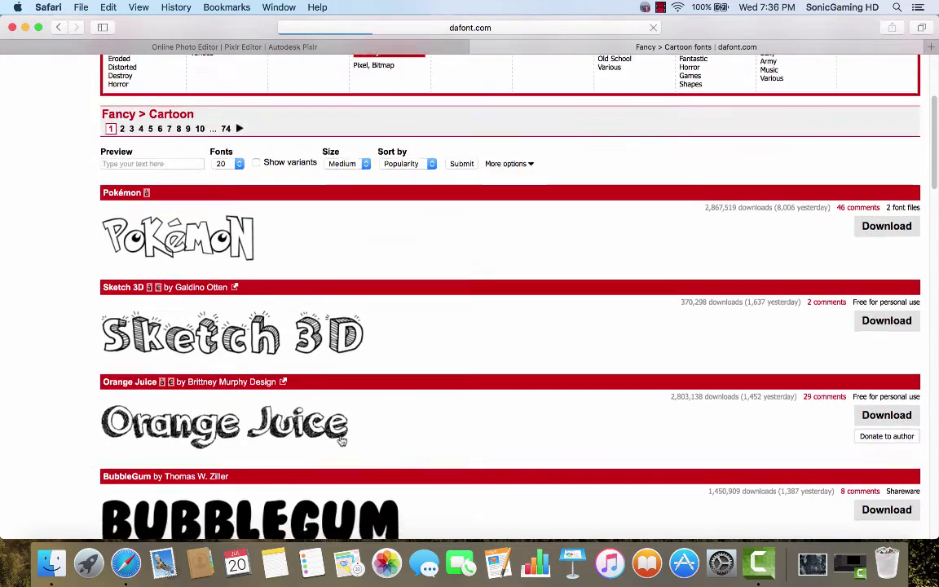
scroll(203, 402, "down", 3)
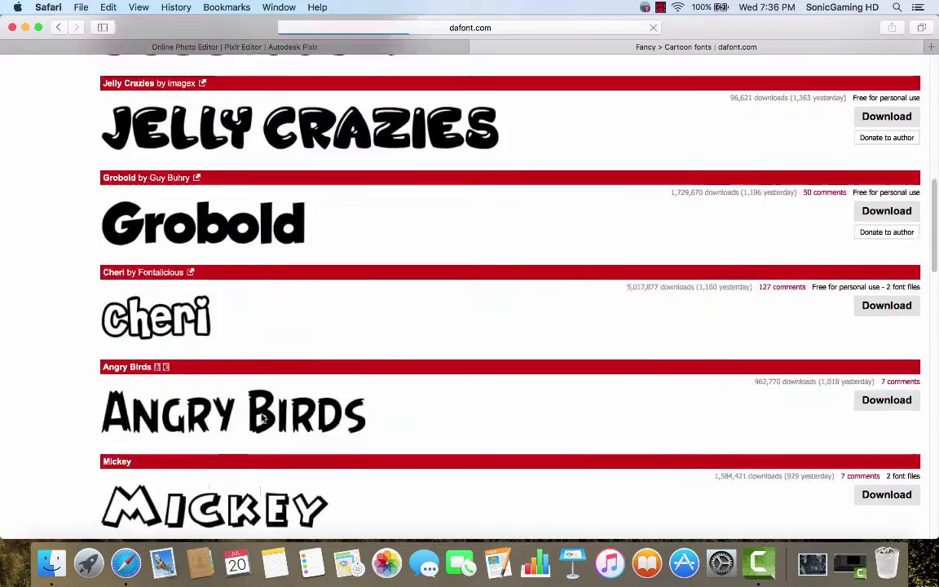
scroll(245, 407, "up", 10)
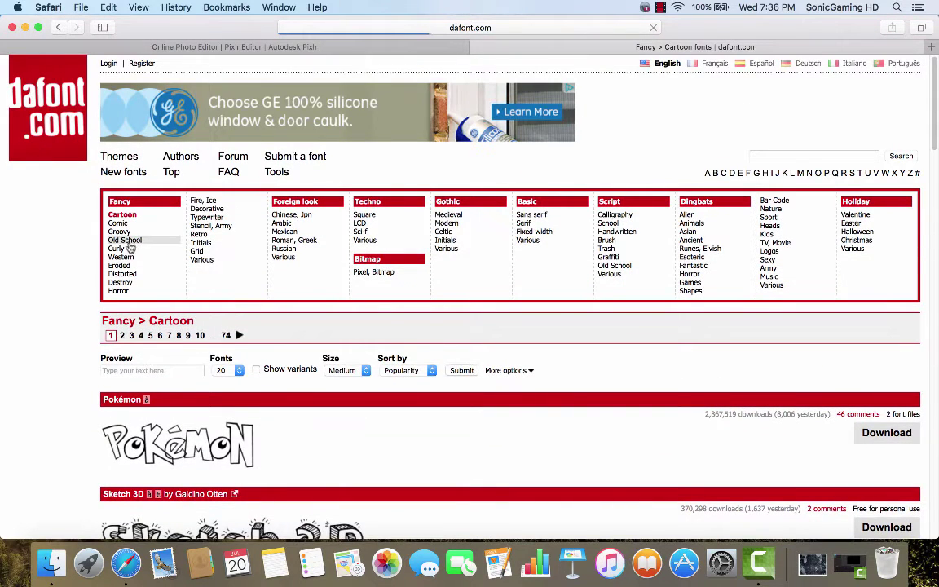
left_click(205, 201)
scroll(384, 342, "down", 2)
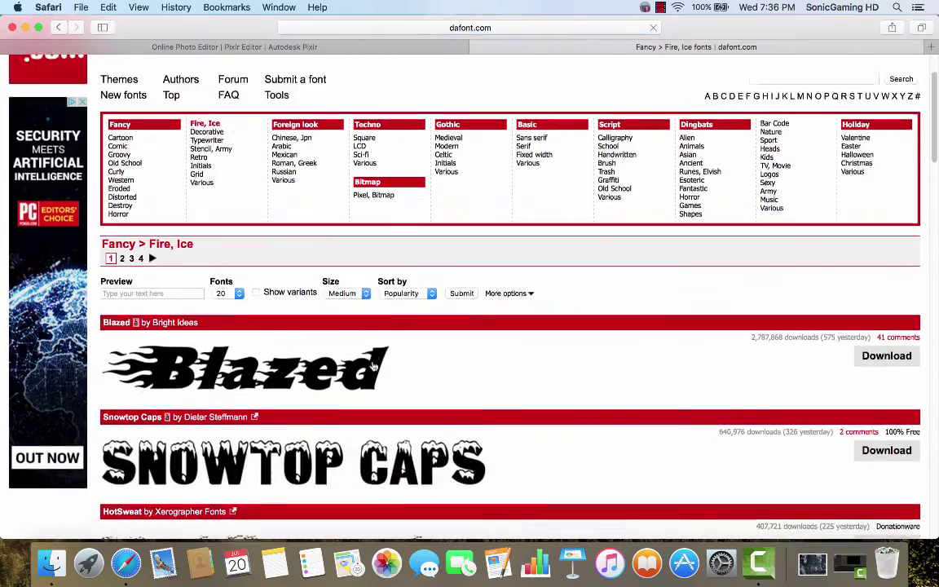
scroll(374, 365, "down", 4)
scroll(278, 440, "down", 1)
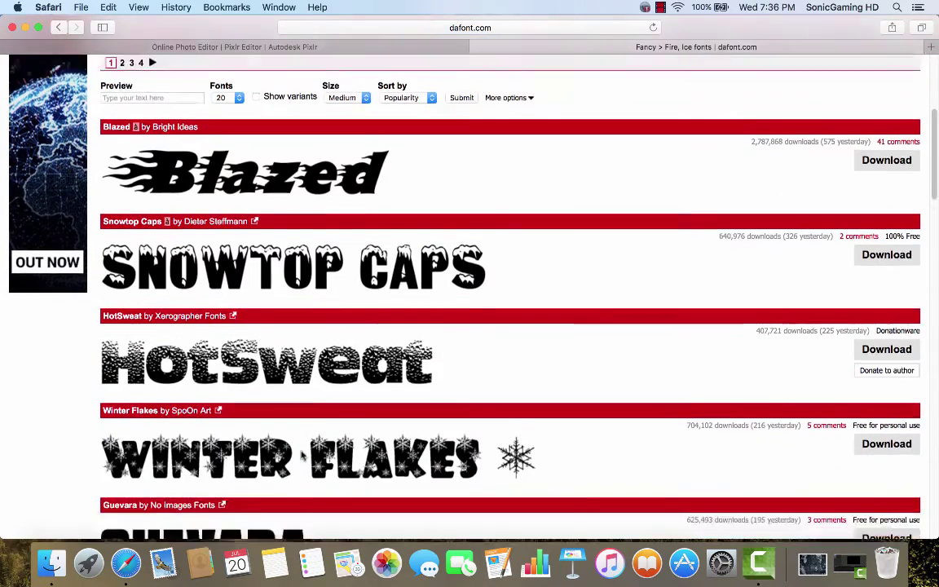
scroll(261, 367, "up", 5)
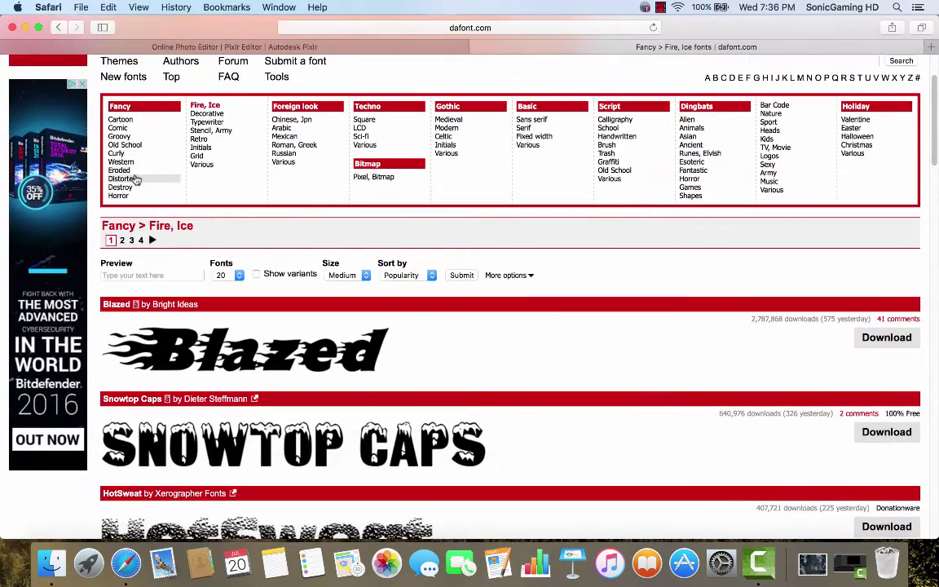
Step: Browse the Comic font category's list of fonts
left_click(120, 128)
scroll(278, 392, "down", 1)
scroll(278, 392, "down", 10)
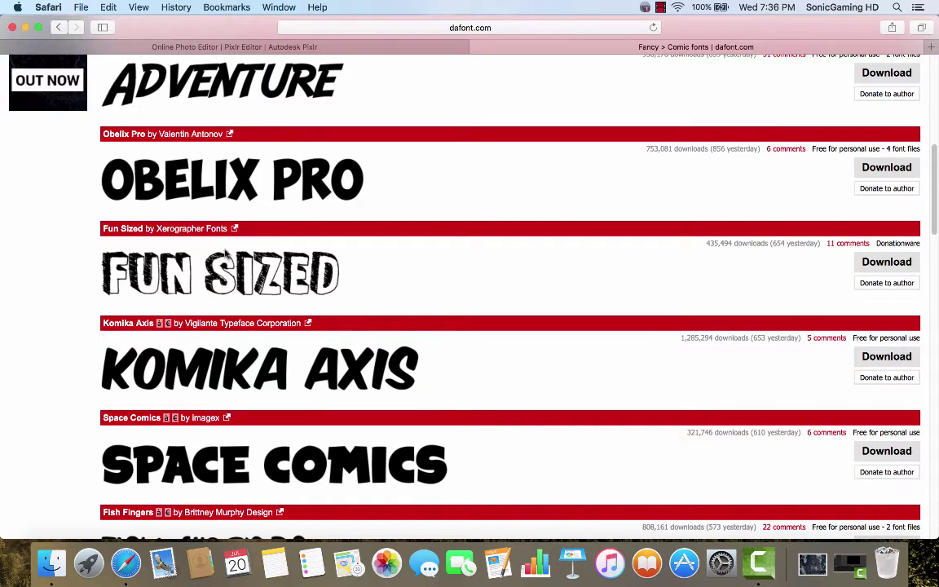
scroll(204, 277, "down", 5)
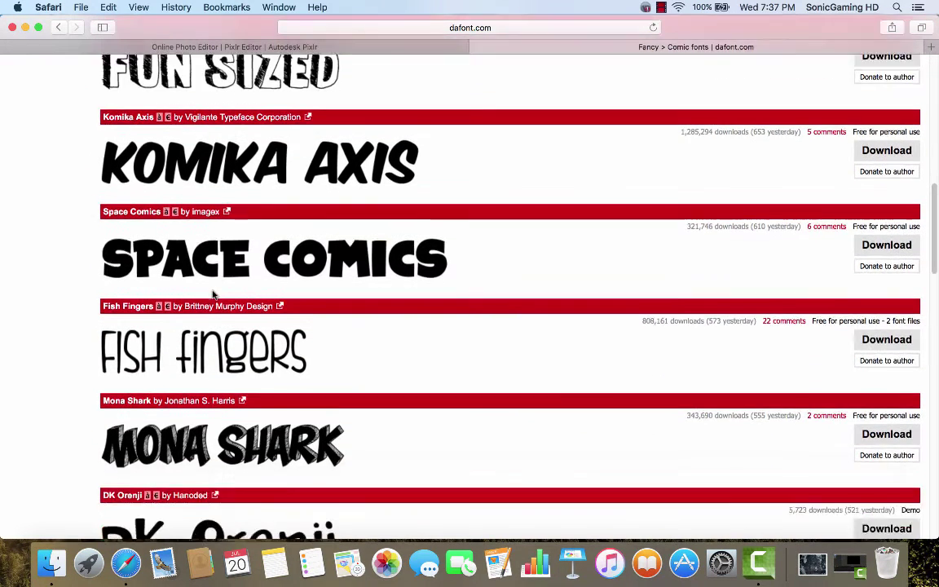
scroll(213, 295, "down", 10)
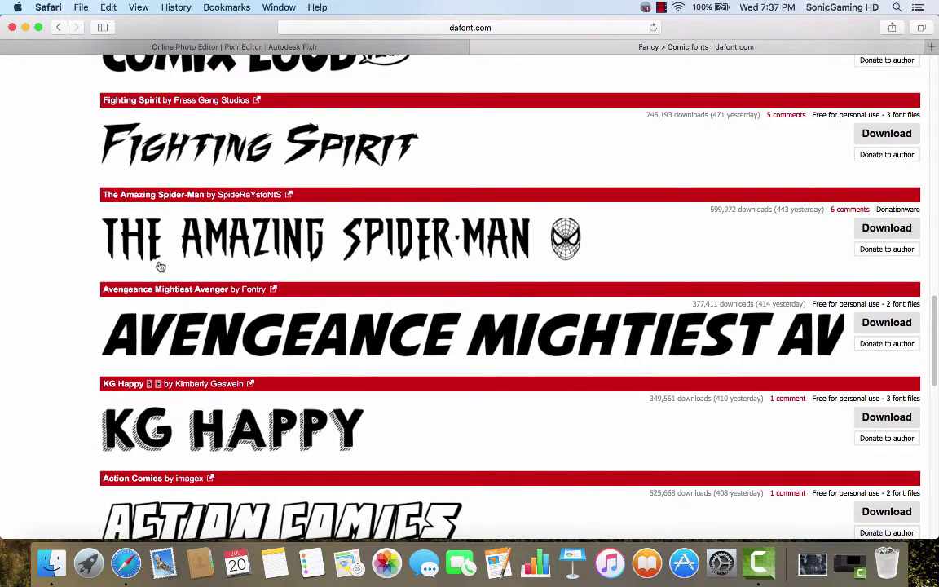
scroll(155, 265, "up", 1)
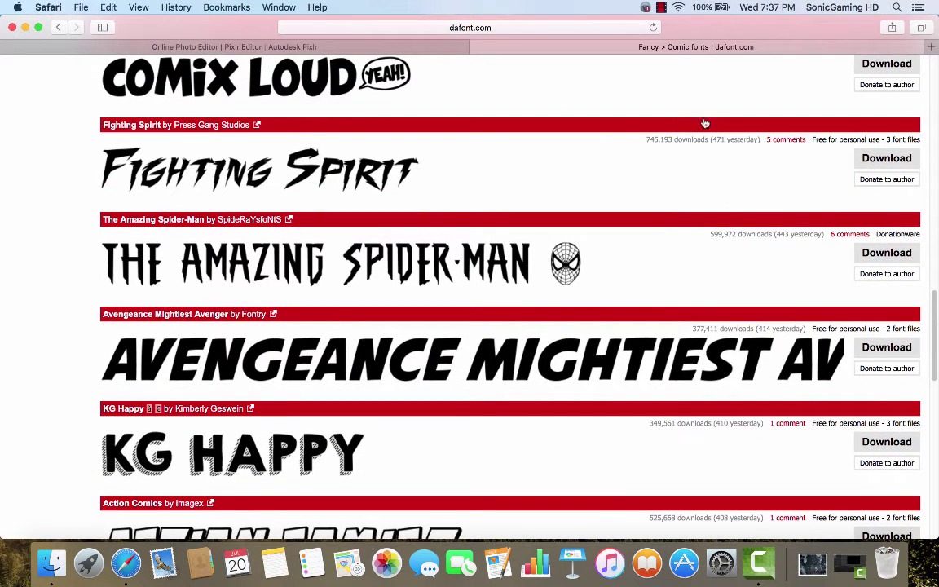
Step: Open the Fighting Spirit font's page and look it over
left_click(370, 168)
scroll(362, 172, "down", 8)
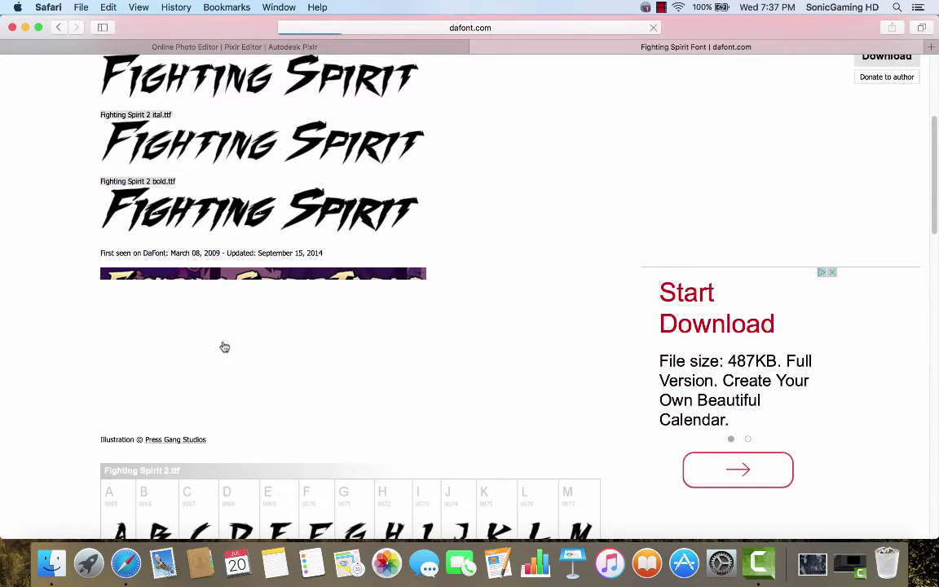
scroll(306, 394, "down", 8)
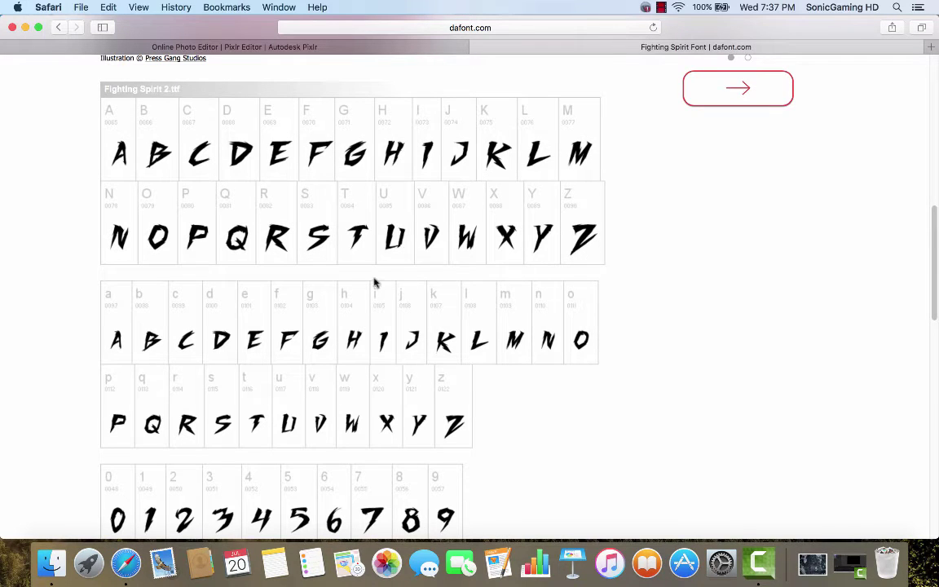
scroll(313, 203, "up", 15)
scroll(323, 216, "up", 3)
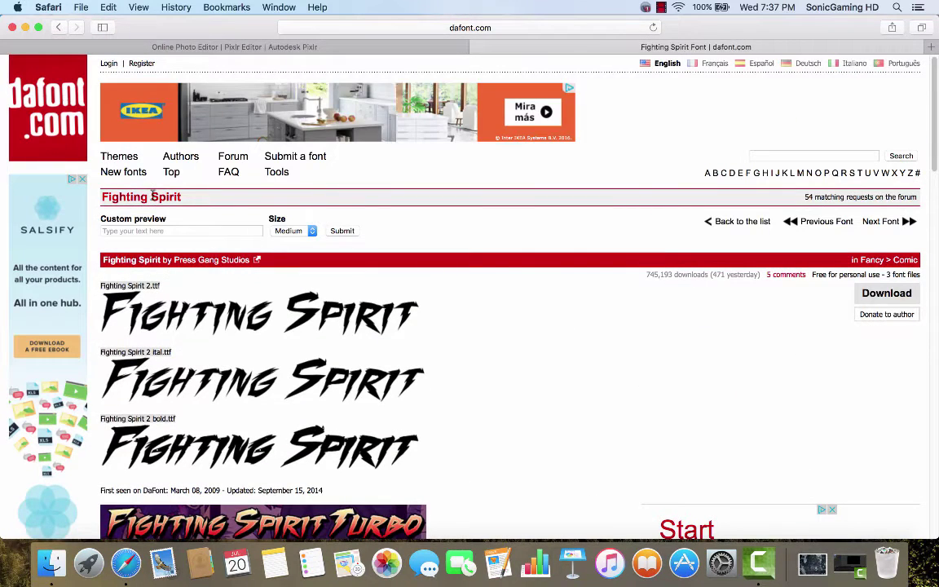
Step: Launch Font Book from the Applications folder in a new Finder window
left_click(430, 48)
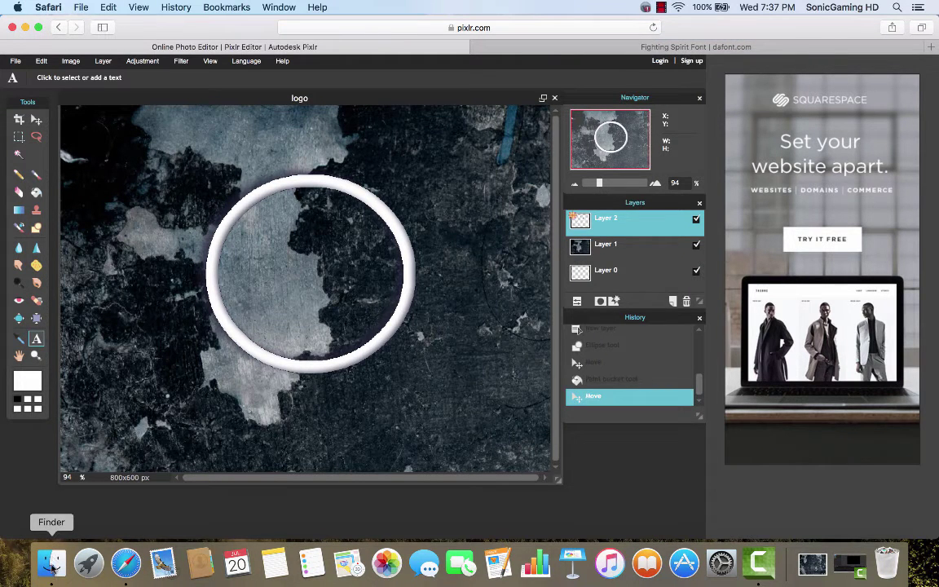
left_click(52, 562)
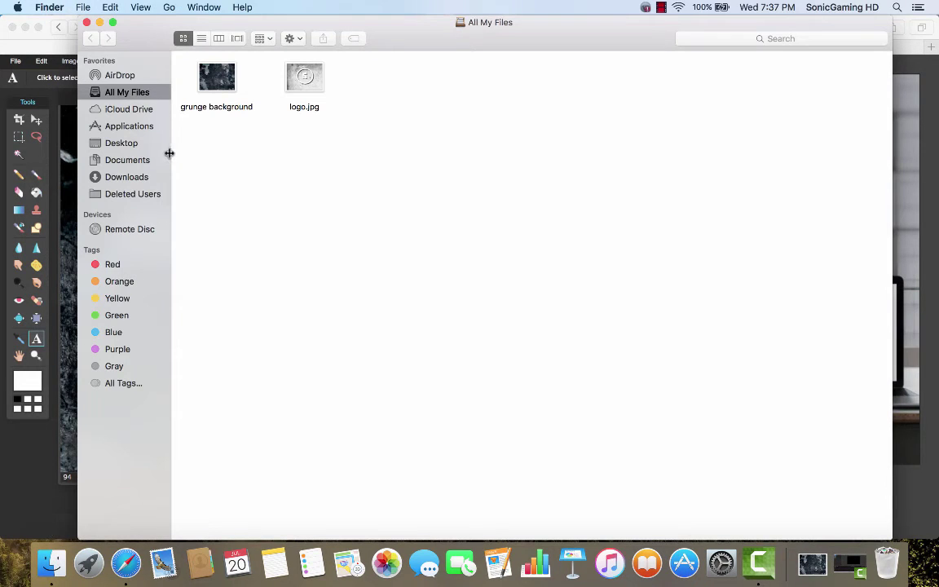
left_click(122, 126)
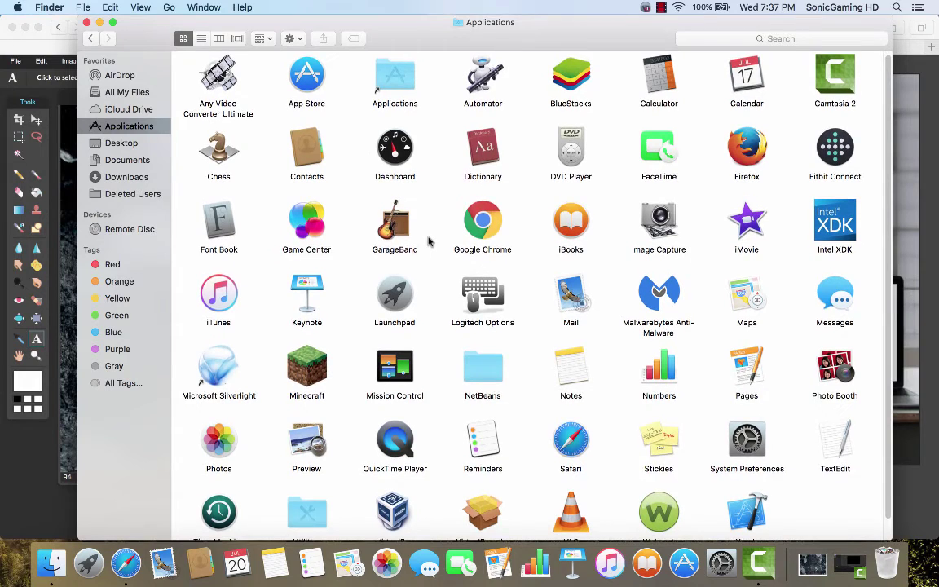
scroll(430, 242, "down", 2)
scroll(430, 237, "up", 2)
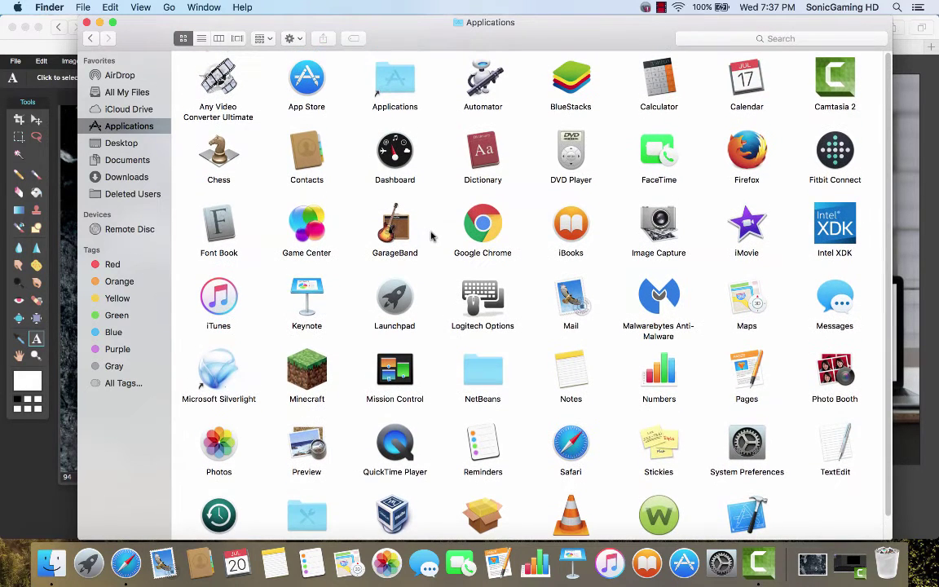
double_click(214, 228)
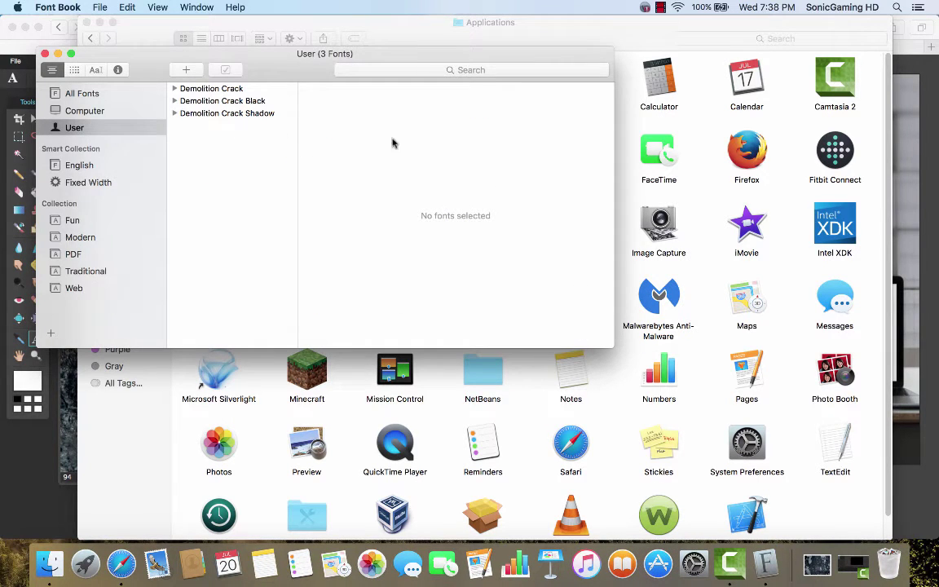
Step: Download the Fighting Spirit font from its dafont.com tab in Safari
key("super+Tab")
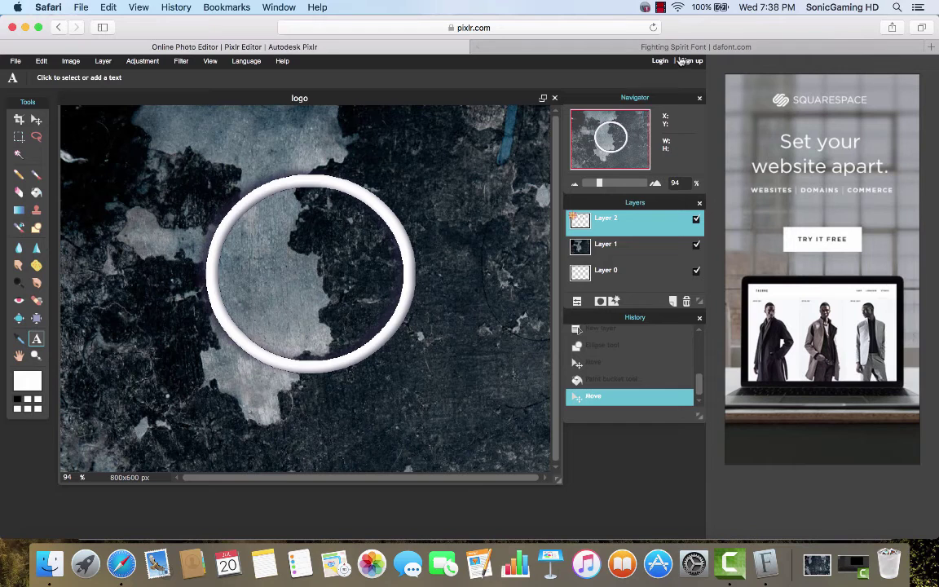
left_click(703, 46)
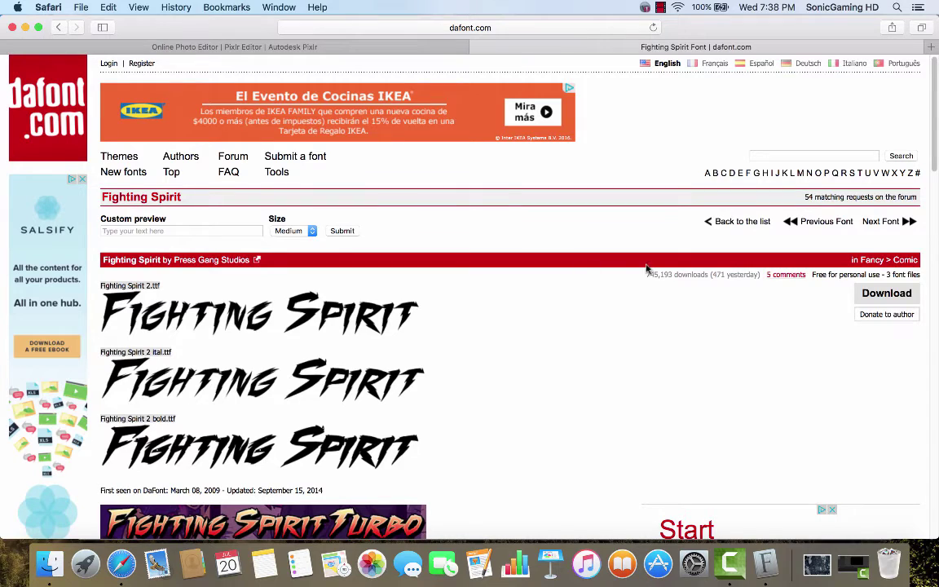
left_click(879, 293)
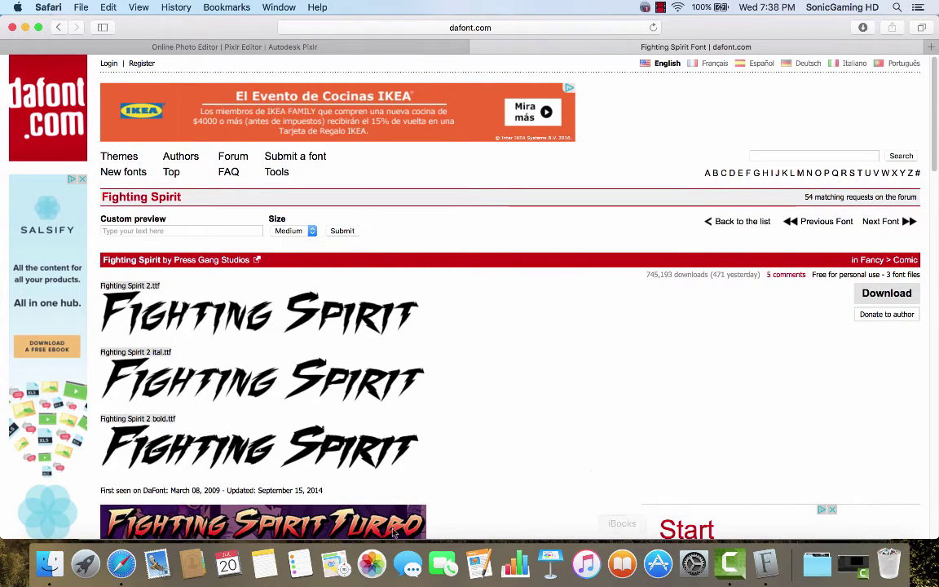
Step: Open the downloaded fighting_spirit_tbs folder and select its five font files
left_click(25, 27)
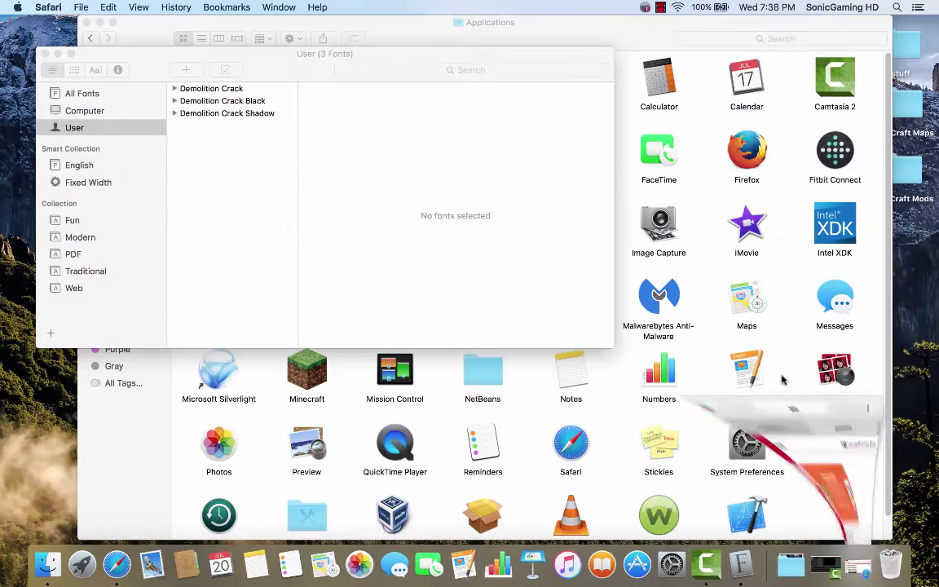
left_click(788, 564)
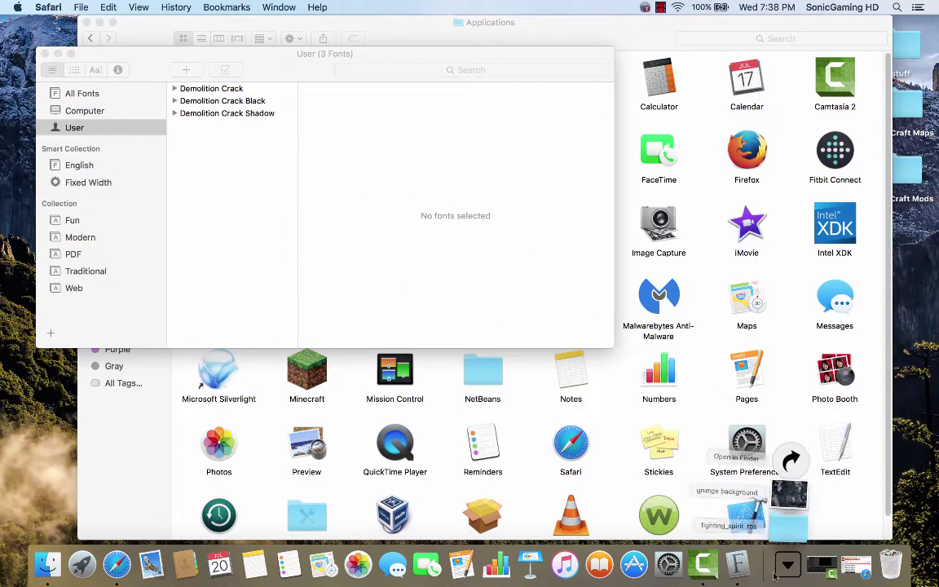
left_click(787, 519)
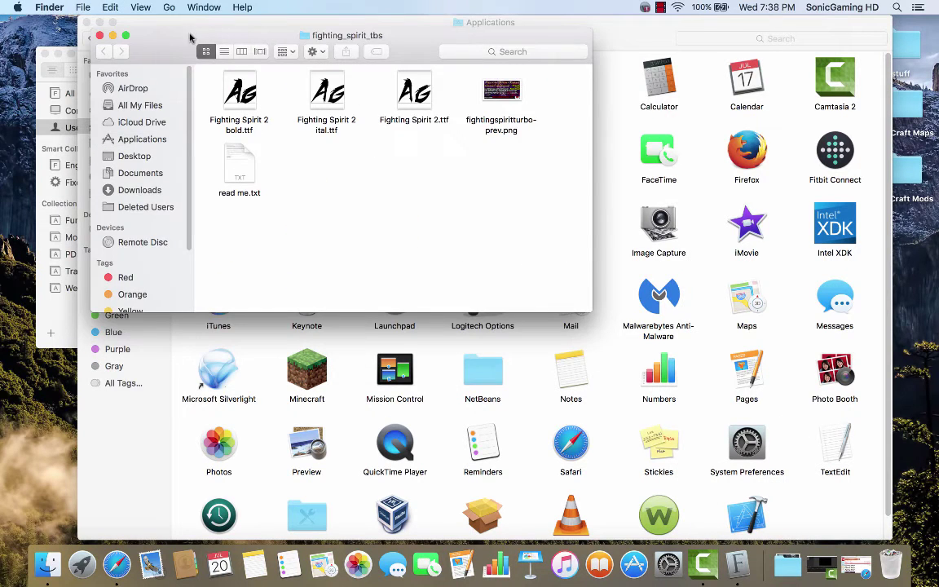
left_click_drag(189, 37, 360, 70)
left_click_drag(705, 244, 422, 143)
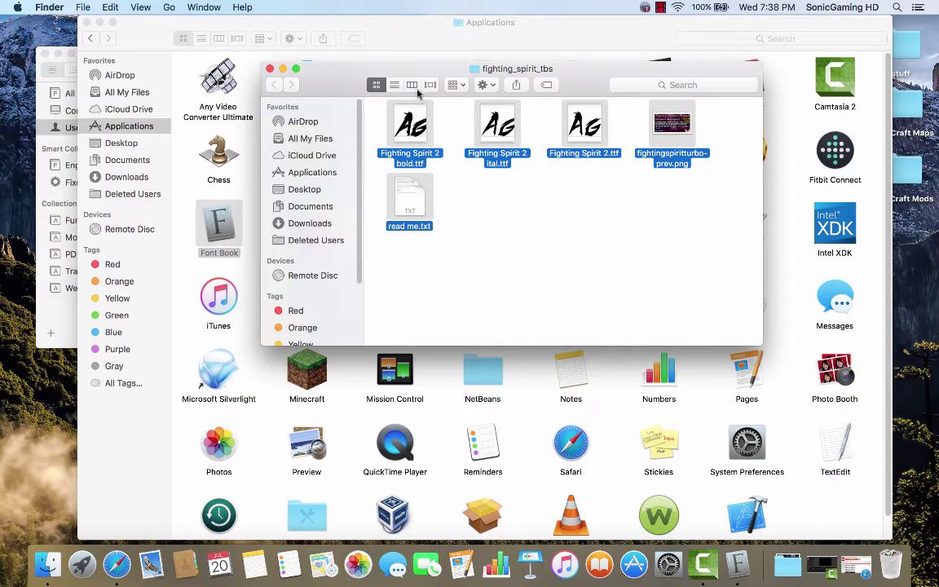
left_click_drag(302, 73, 558, 109)
Step: Drag the selected files into Font Book to install Fighting Spirit turbo
left_click(59, 69)
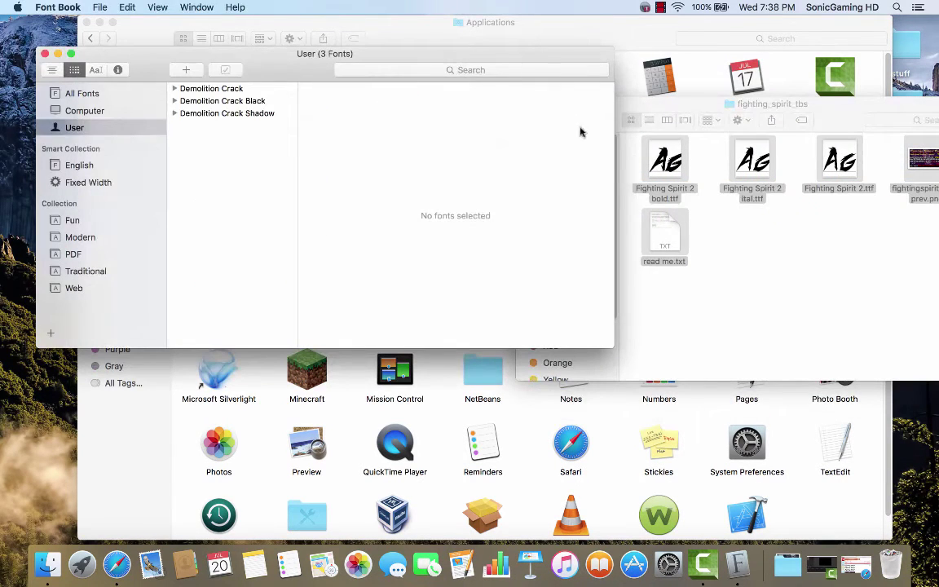
left_click_drag(756, 169, 230, 151)
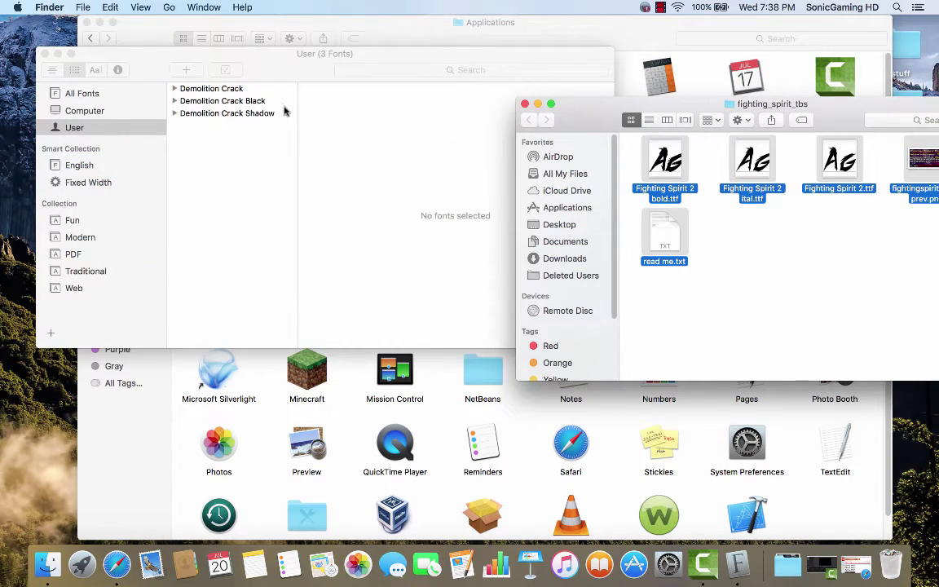
left_click_drag(292, 78, 294, 100)
scroll(459, 285, "down", 10)
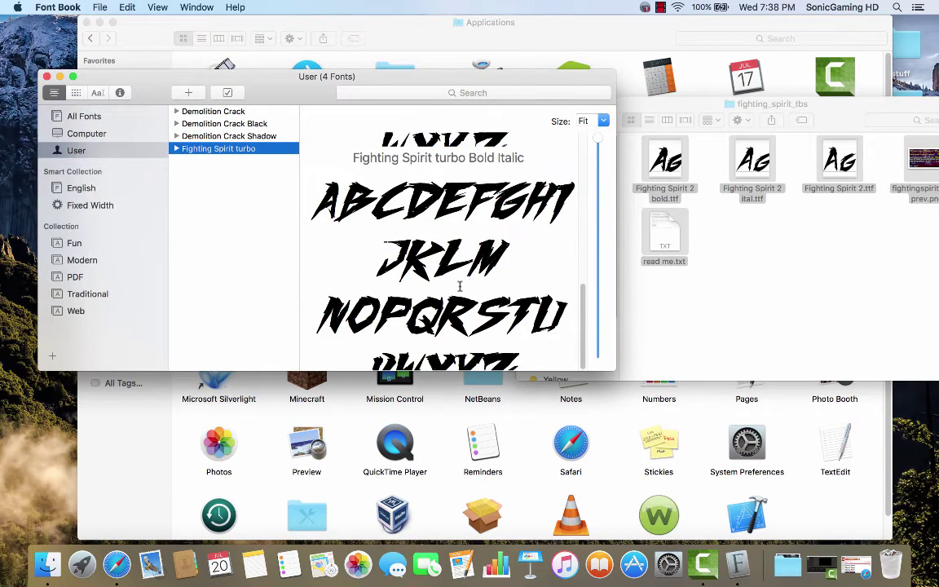
scroll(460, 285, "up", 10)
Step: Close Font Book and bring the fighting_spirit_tbs window forward on the left
left_click_drag(92, 71, 122, 67)
left_click(80, 71)
left_click(188, 53)
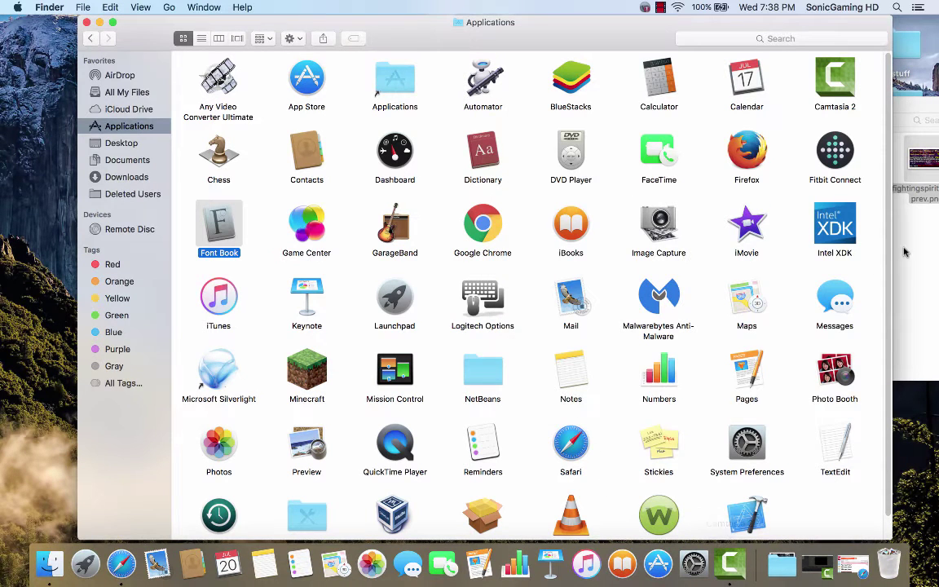
key("super+grave")
left_click_drag(549, 117, 318, 121)
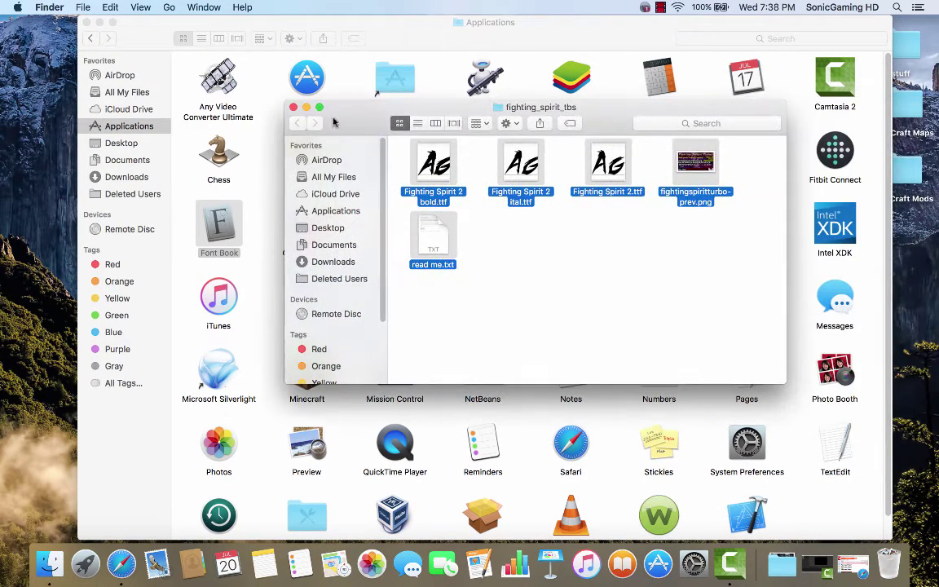
Step: Start saving the logo from the Pixlr tab as a JPEG at quality 100
left_click(848, 571)
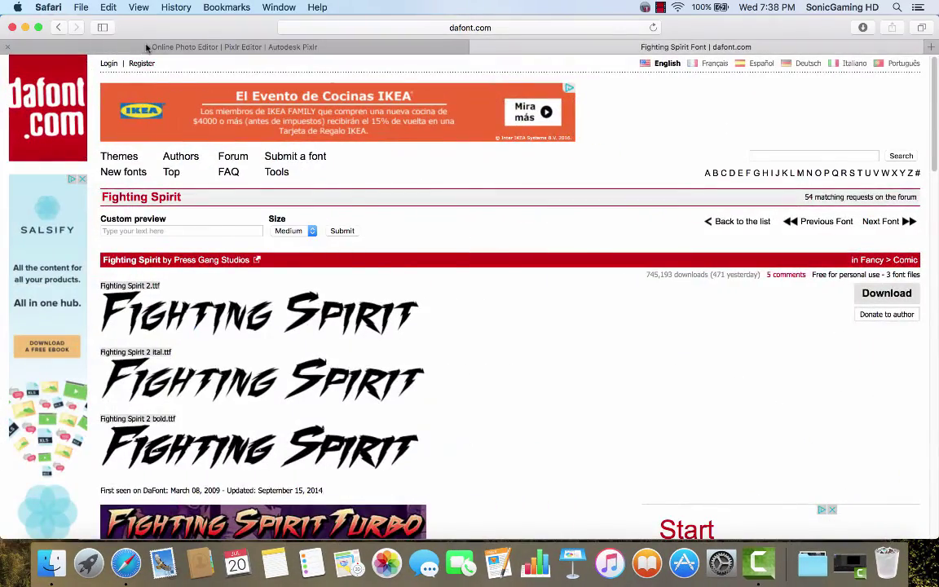
left_click(145, 47)
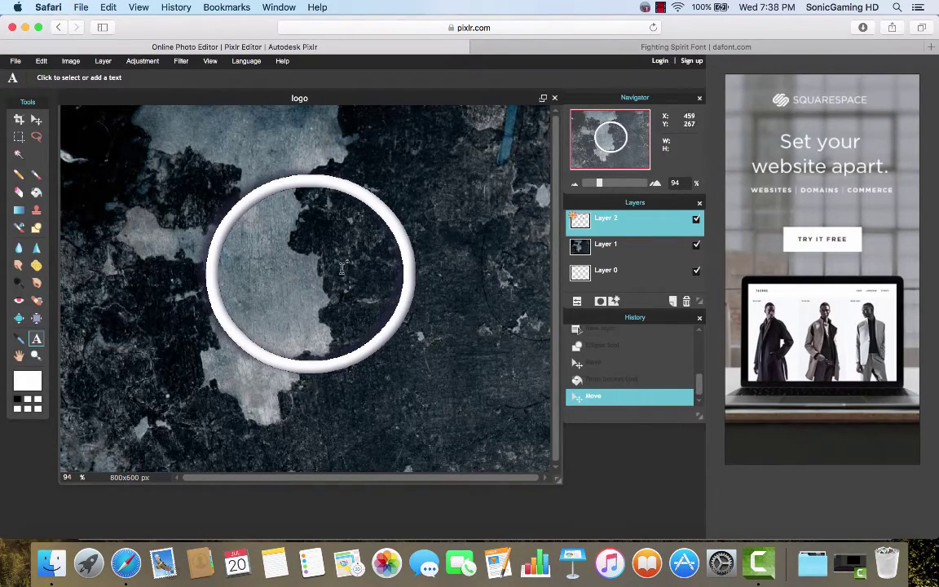
left_click(14, 62)
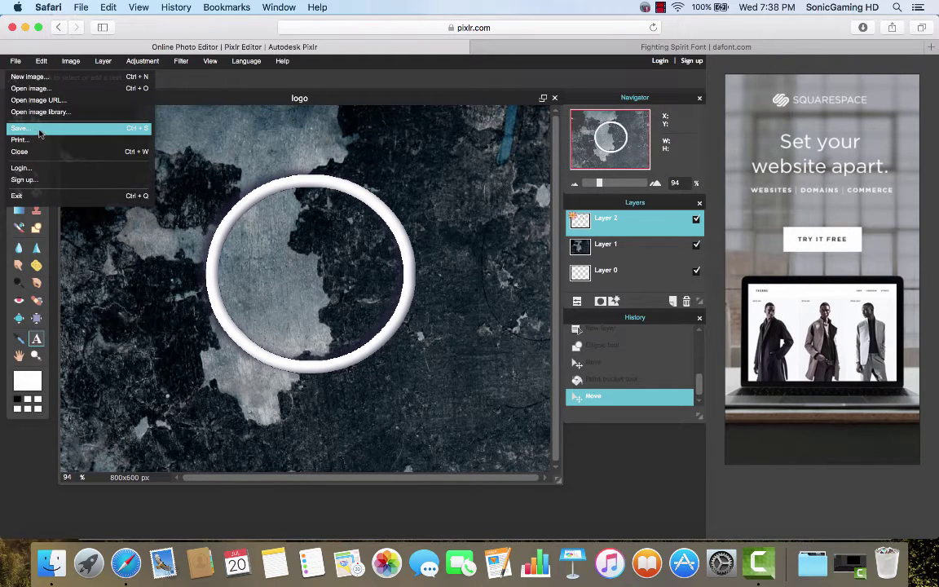
left_click(39, 133)
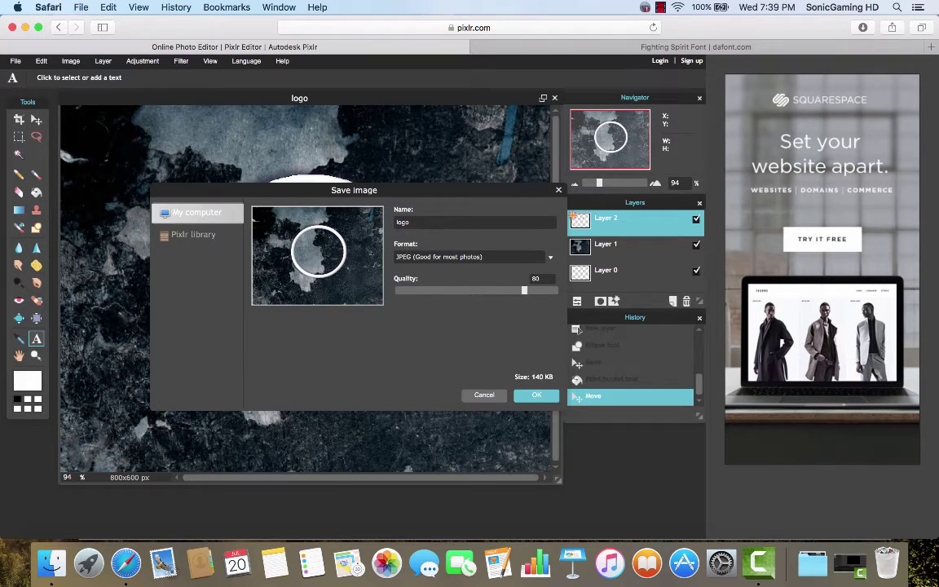
left_click_drag(524, 291, 558, 290)
left_click(536, 394)
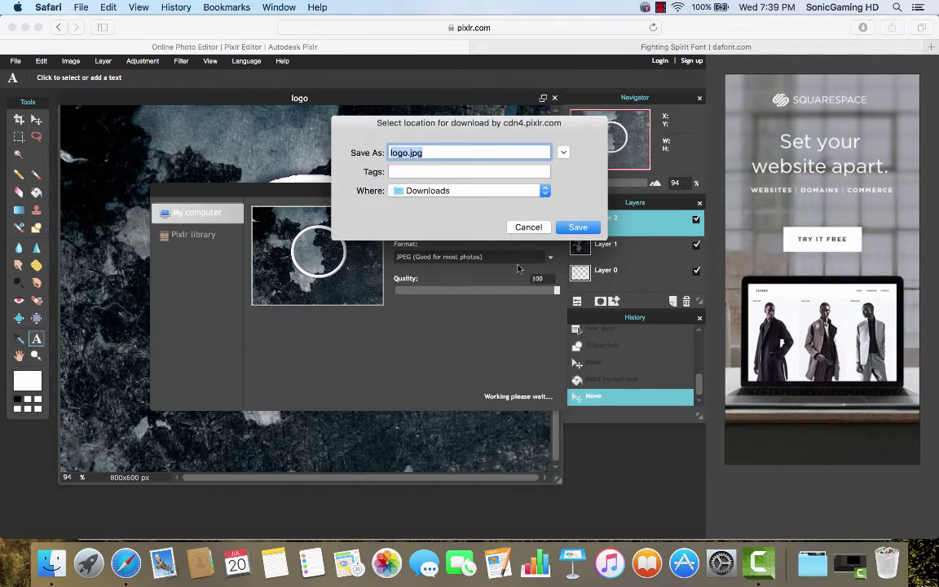
Step: Save the image as logo.jpg into the Downloads folder
left_click(441, 171)
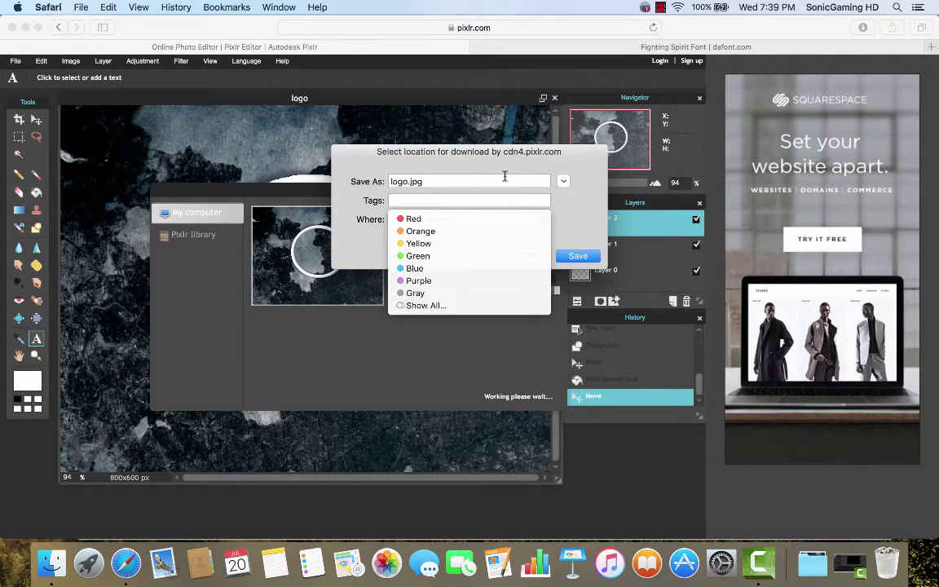
left_click(489, 181)
left_click(570, 258)
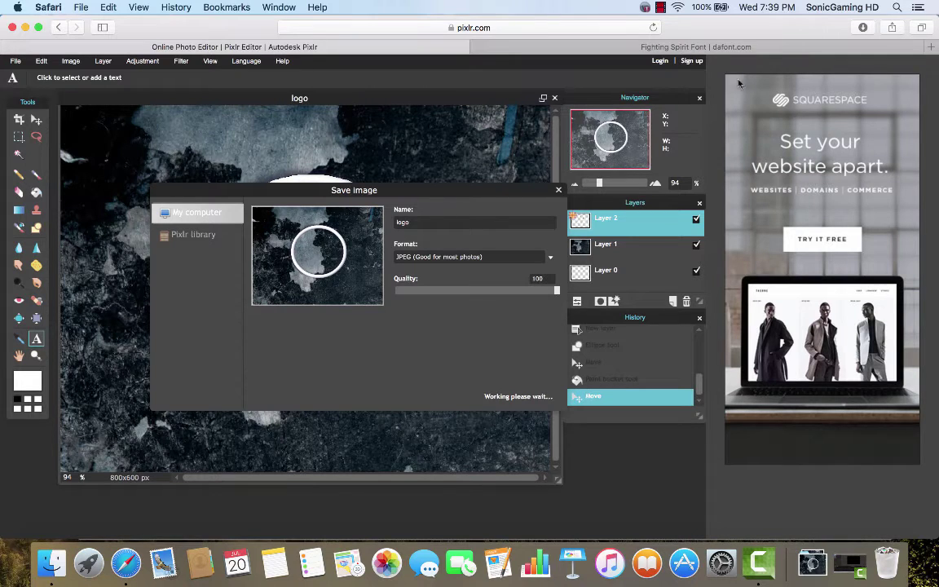
Step: Glance at the dafont.com tab, quit Safari, and close the font folder and Applications windows
left_click(677, 46)
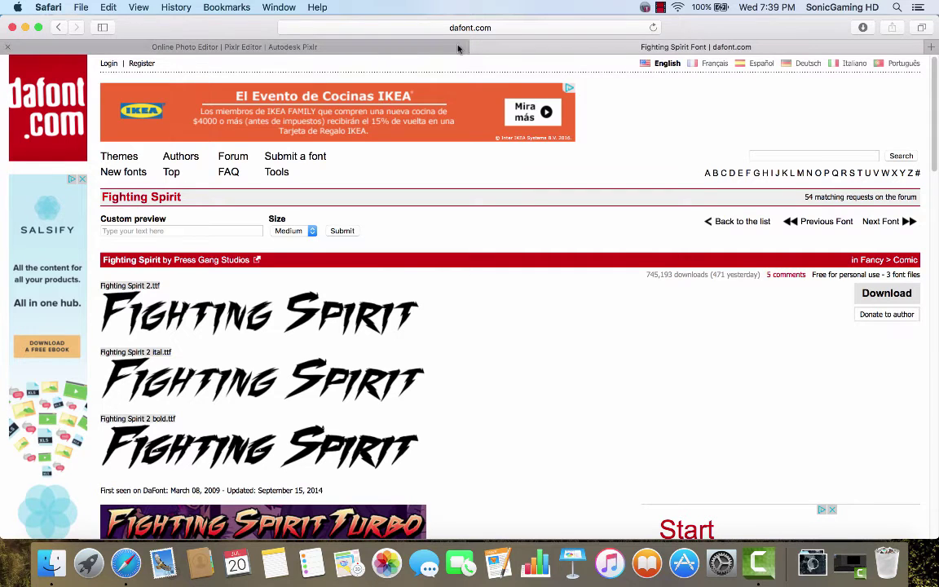
left_click(417, 47)
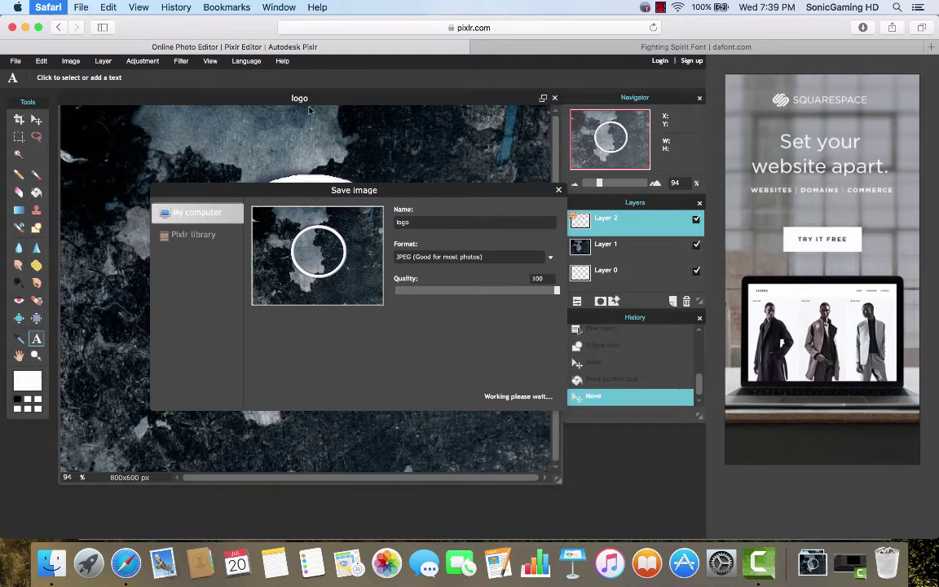
key("super+h")
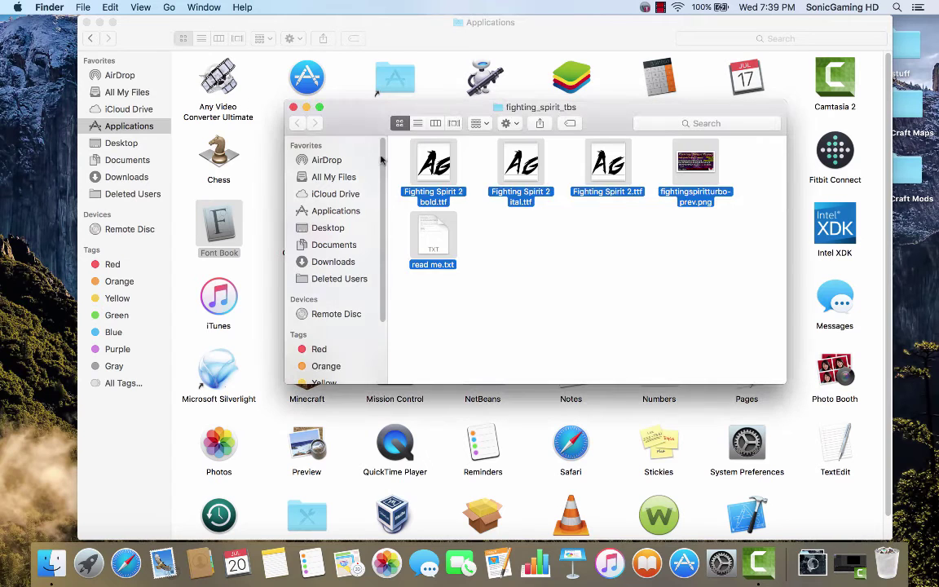
left_click(293, 106)
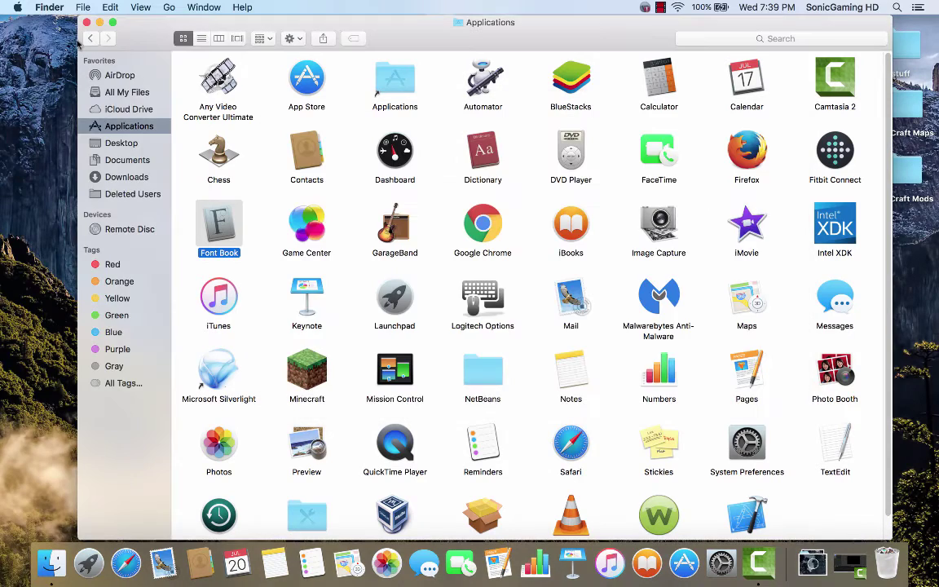
left_click(88, 24)
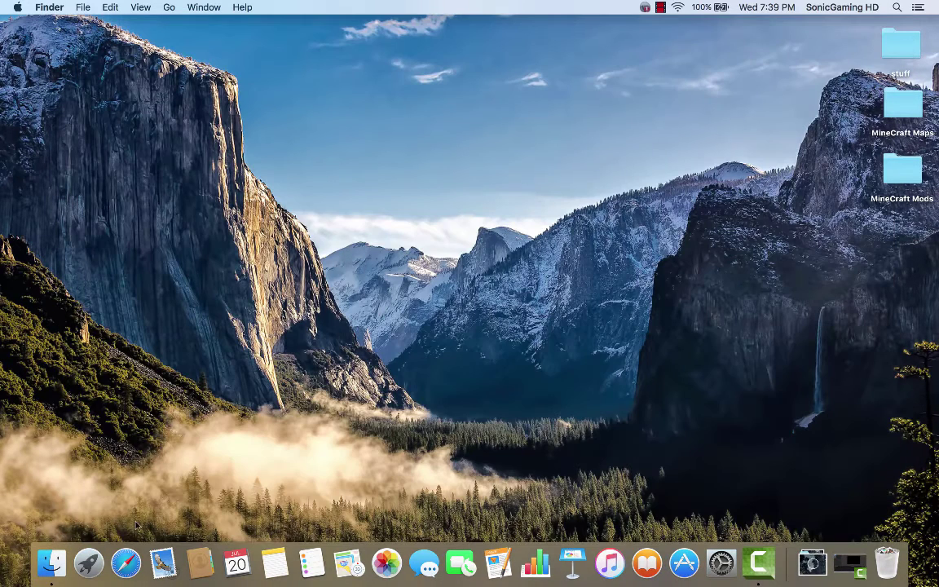
Step: Relaunch Safari, load pixlr.com and scroll down to the Pixlr Editor card
left_click(125, 562)
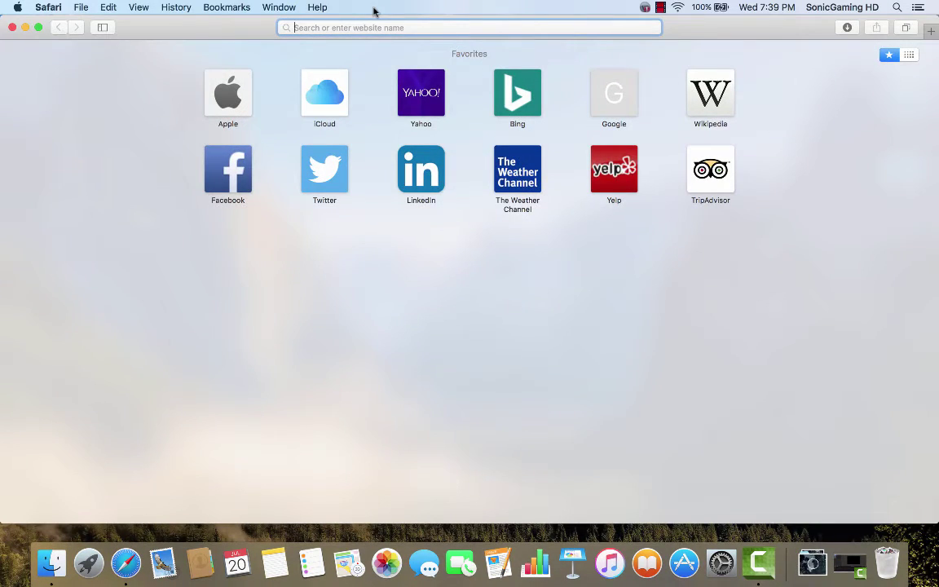
type("pixlr.com")
key("Return")
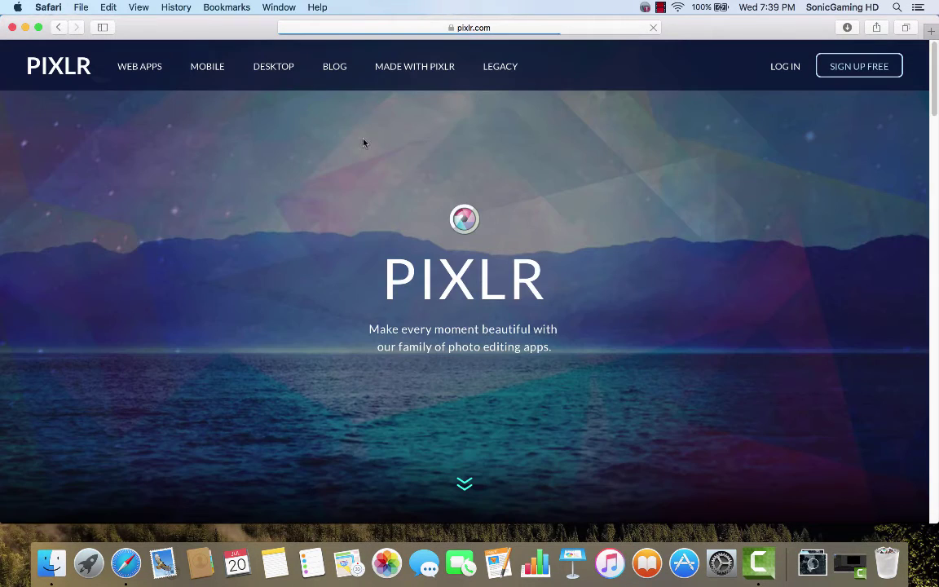
scroll(347, 212, "down", 5)
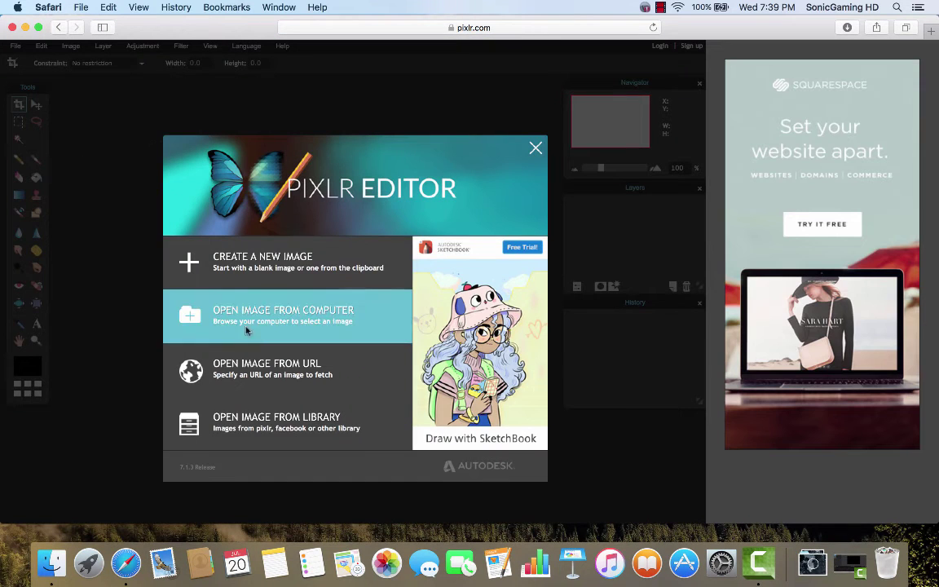
Step: Open logo.jpg from the Downloads folder in Pixlr Editor
left_click(256, 329)
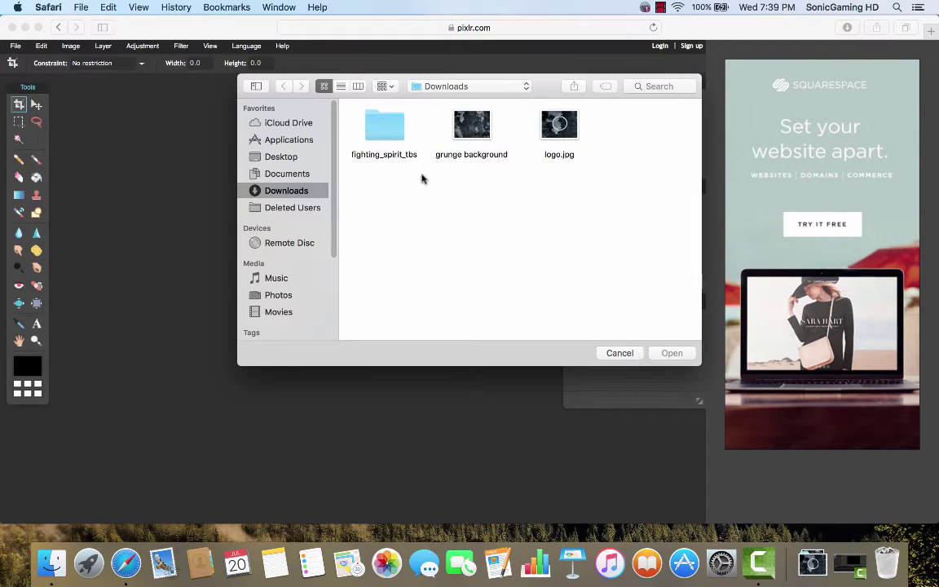
left_click(560, 130)
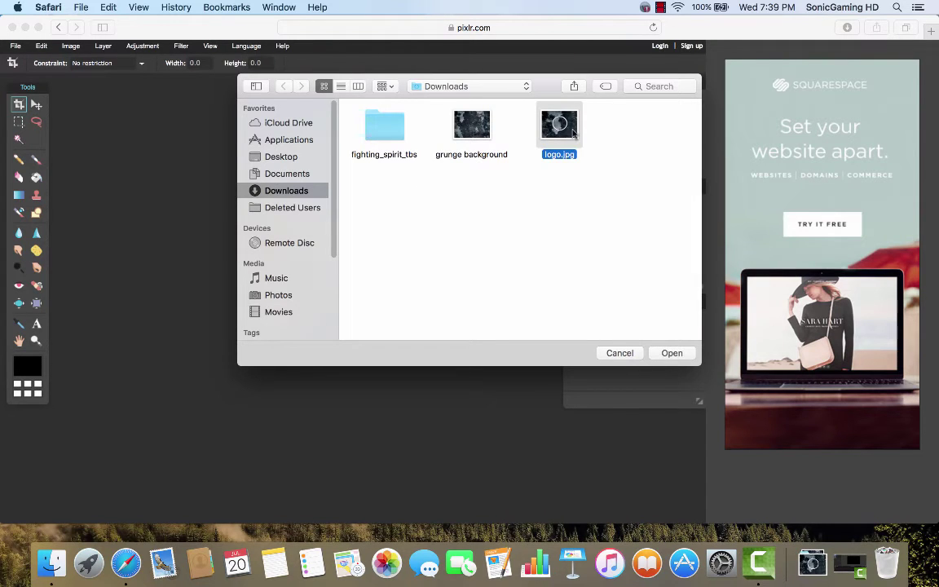
left_click(675, 358)
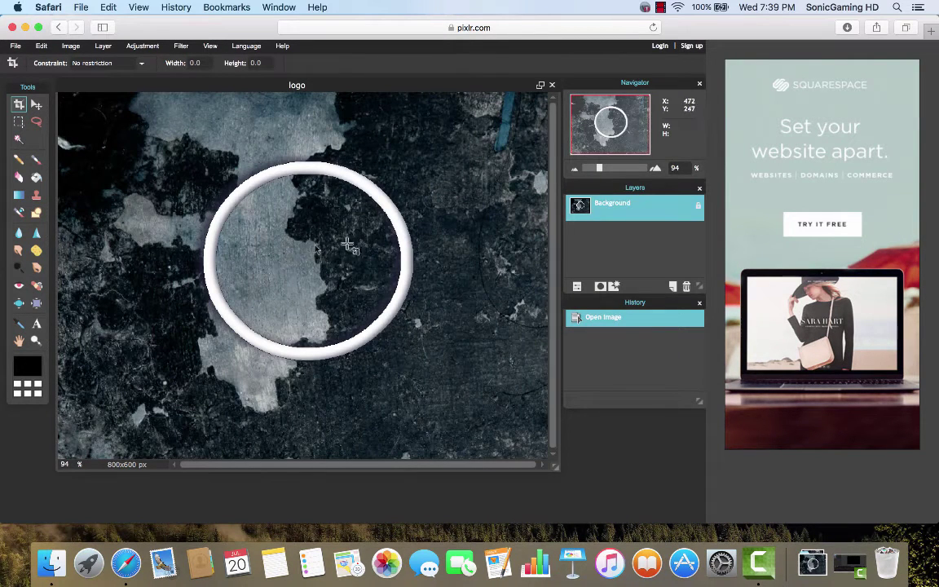
Step: Try a text box inside the ring, browse the font list, then discard the empty text layer
left_click(36, 324)
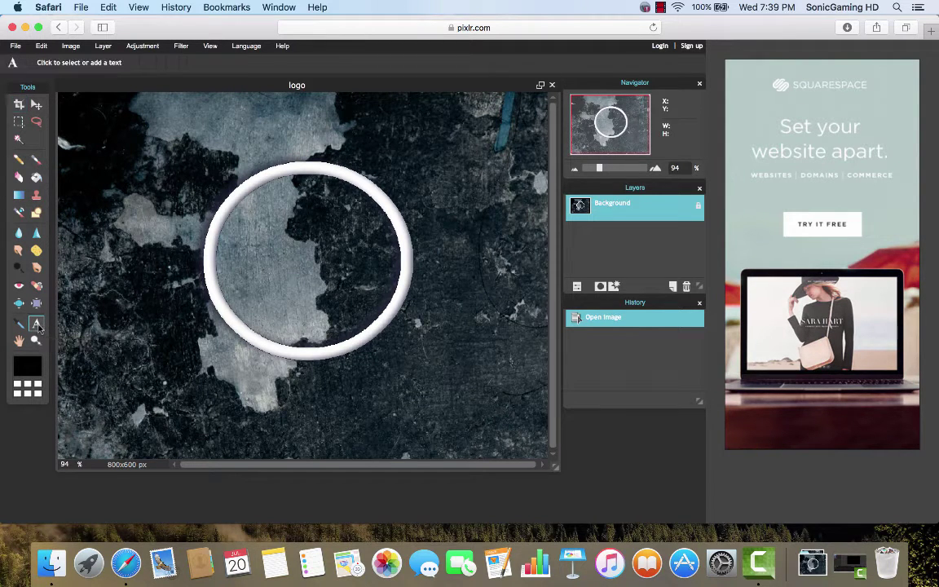
left_click(299, 259)
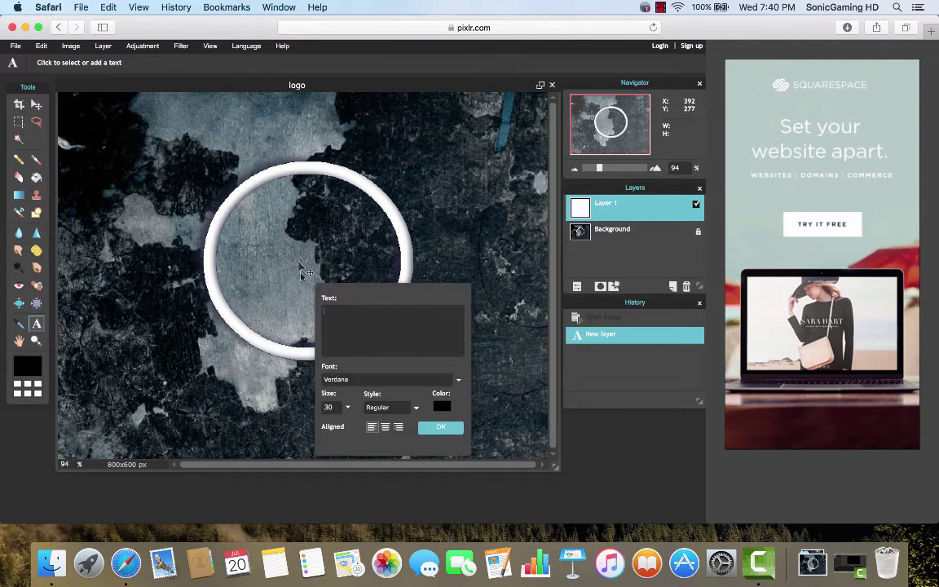
left_click(375, 380)
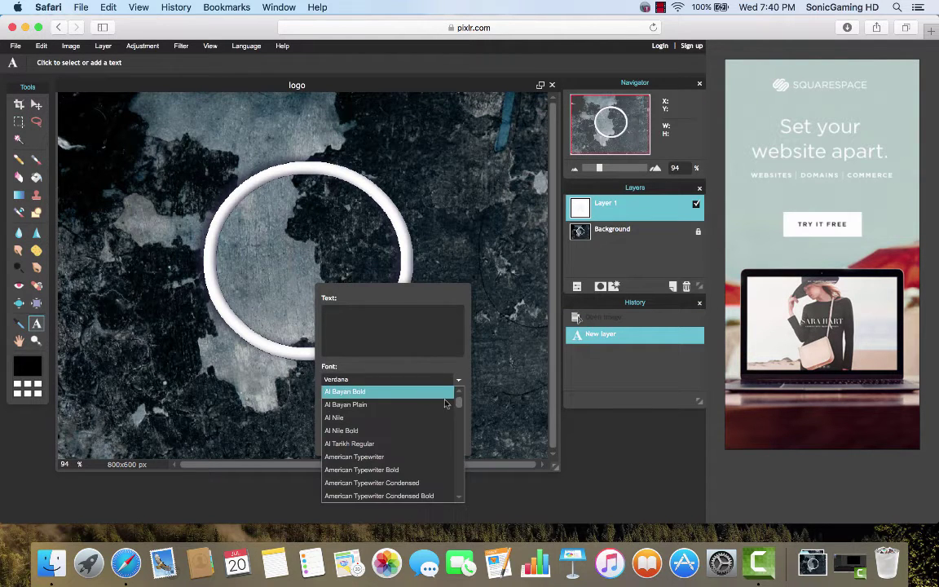
left_click_drag(457, 405, 457, 429)
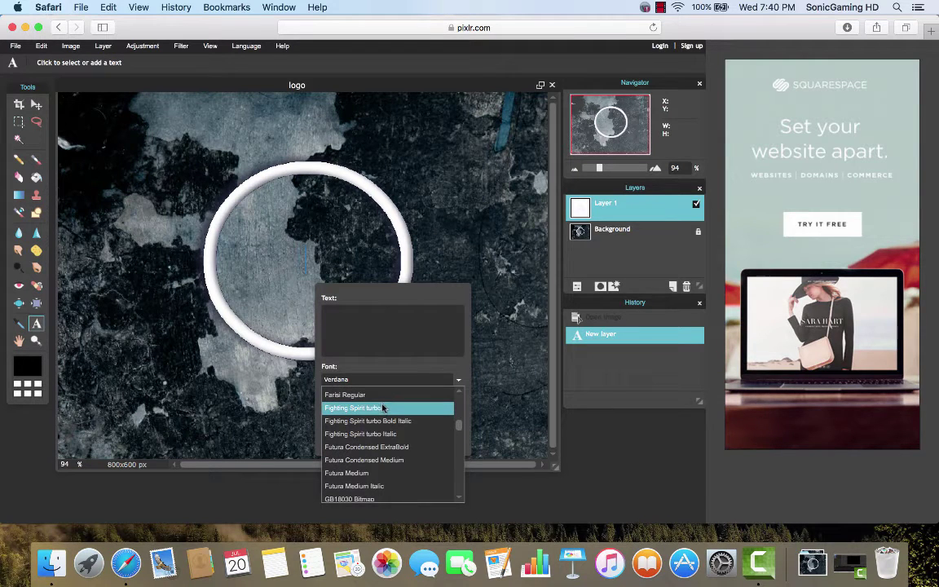
left_click(382, 335)
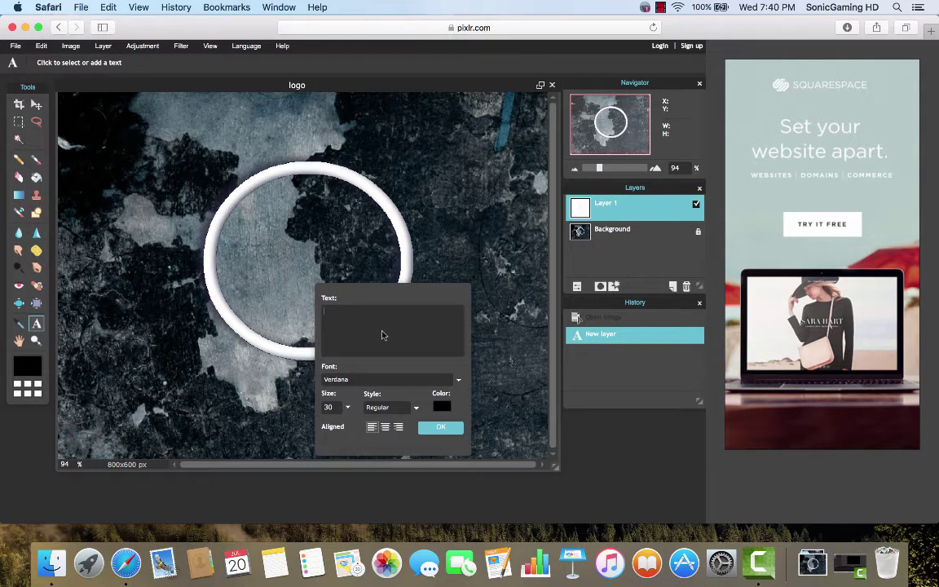
key("s")
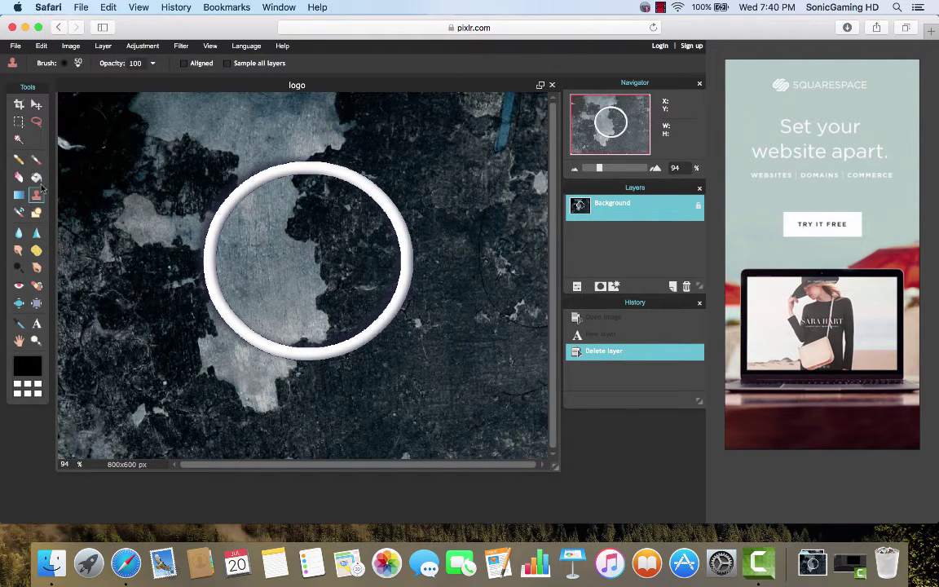
Step: Type a white 'S' inside the ring in Fighting Spirit turbo Italic
left_click(36, 323)
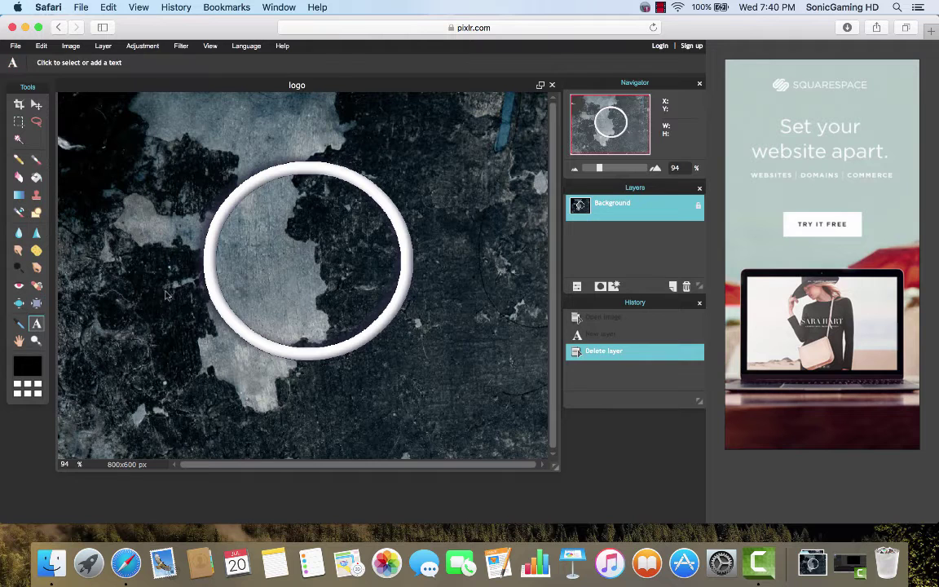
left_click(287, 243)
type("S")
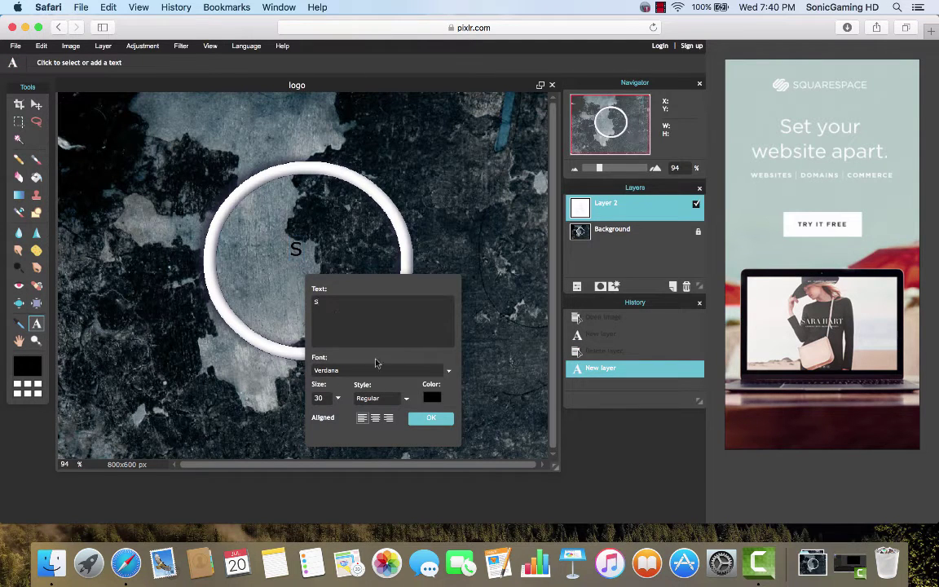
left_click(429, 397)
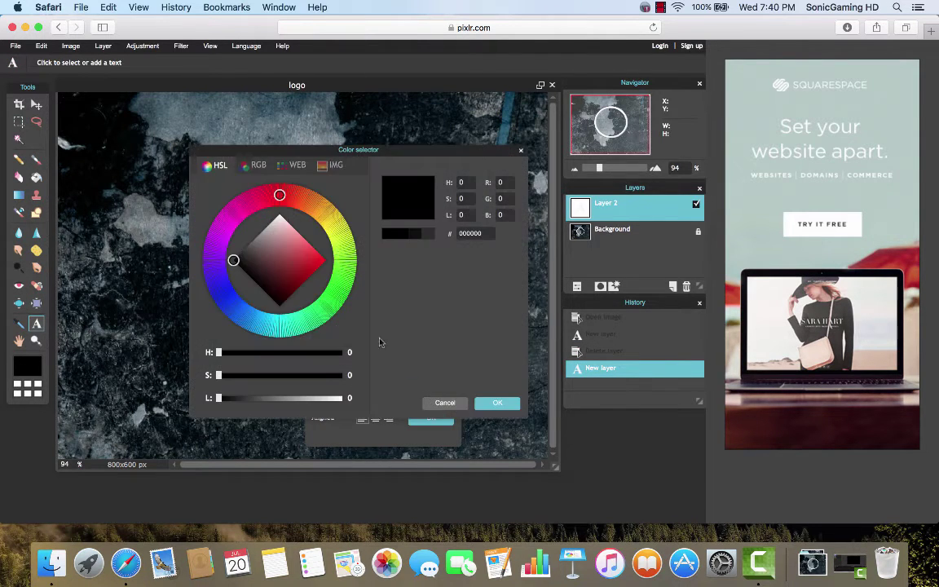
left_click_drag(237, 258, 280, 216)
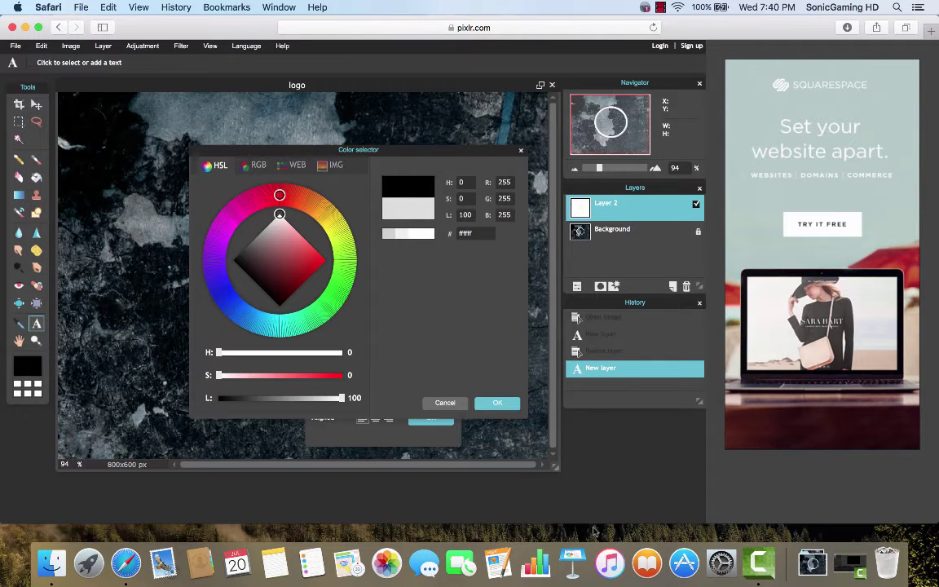
left_click(497, 403)
left_click(368, 371)
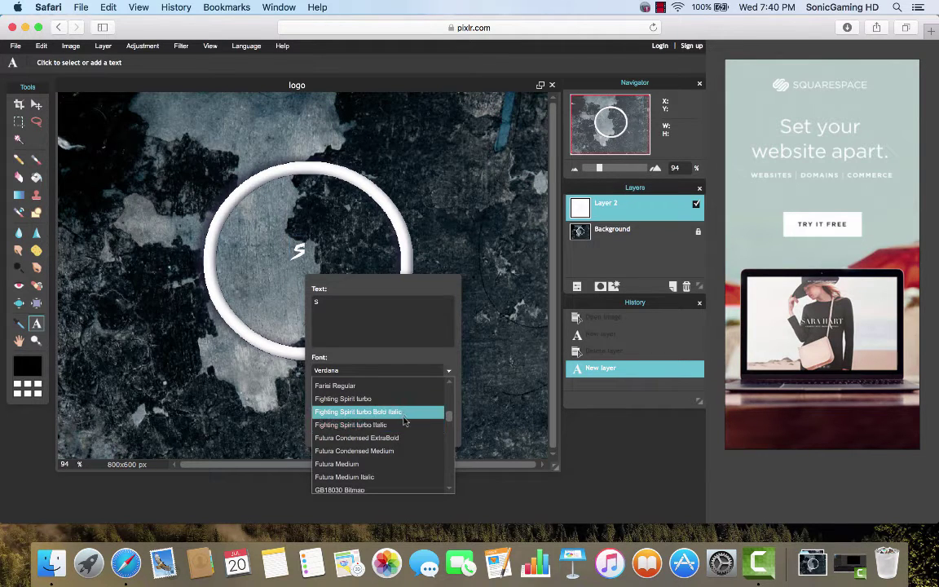
left_click(398, 425)
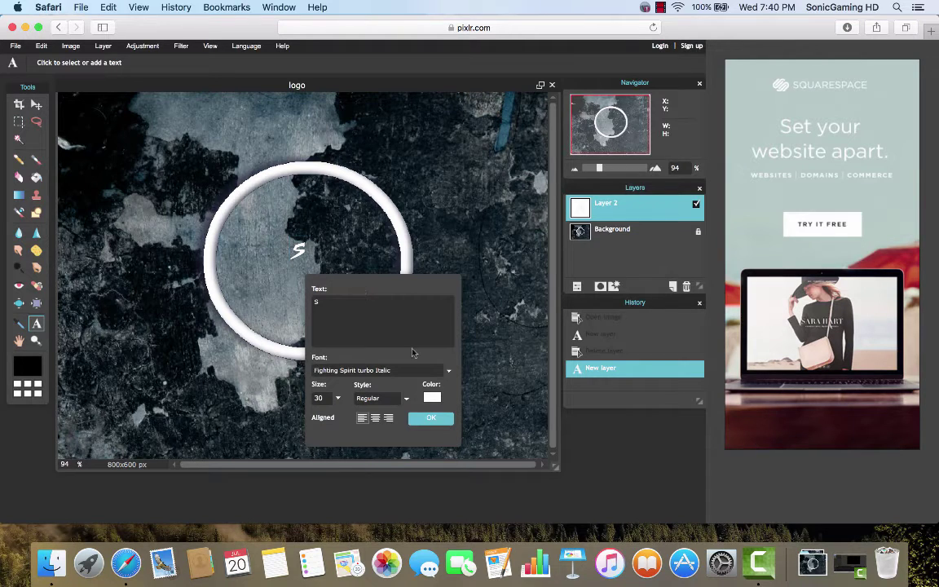
left_click(431, 418)
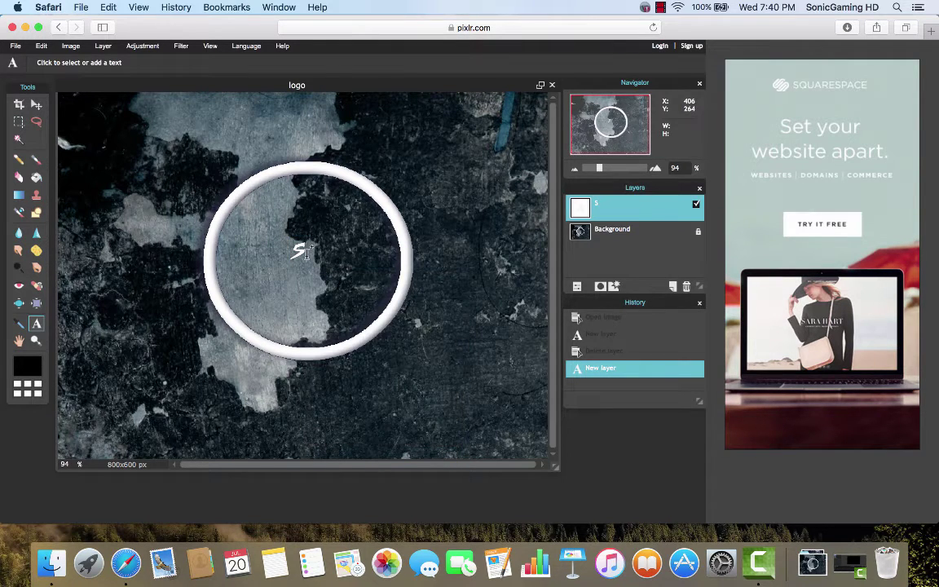
Step: Enlarge the S to text size 100
left_click(295, 253)
double_click(319, 398)
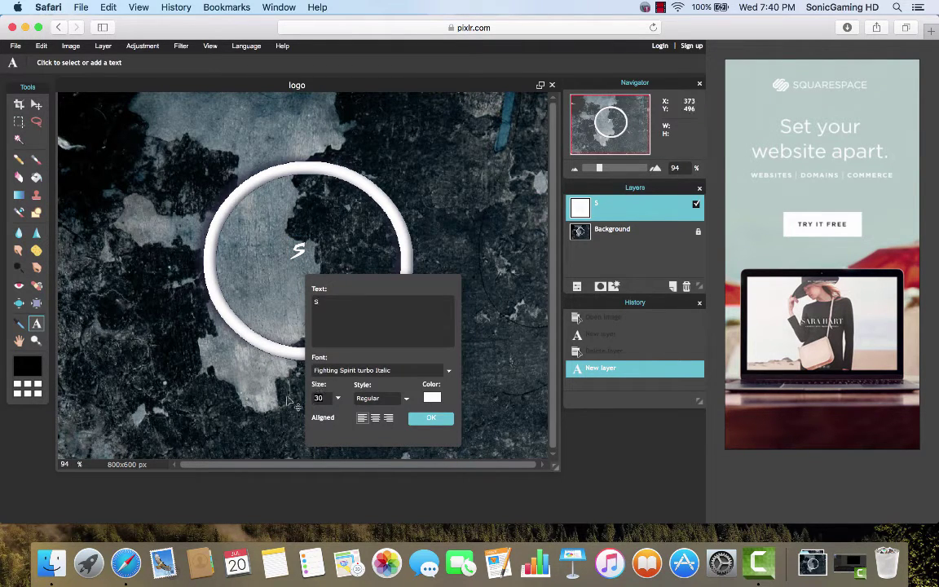
key("BackSpace")
type("100")
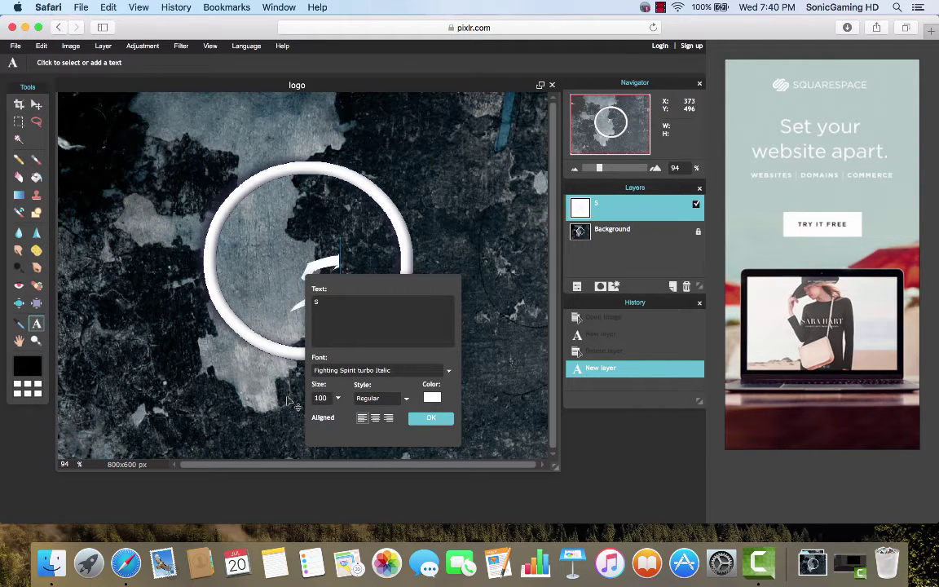
key("Return")
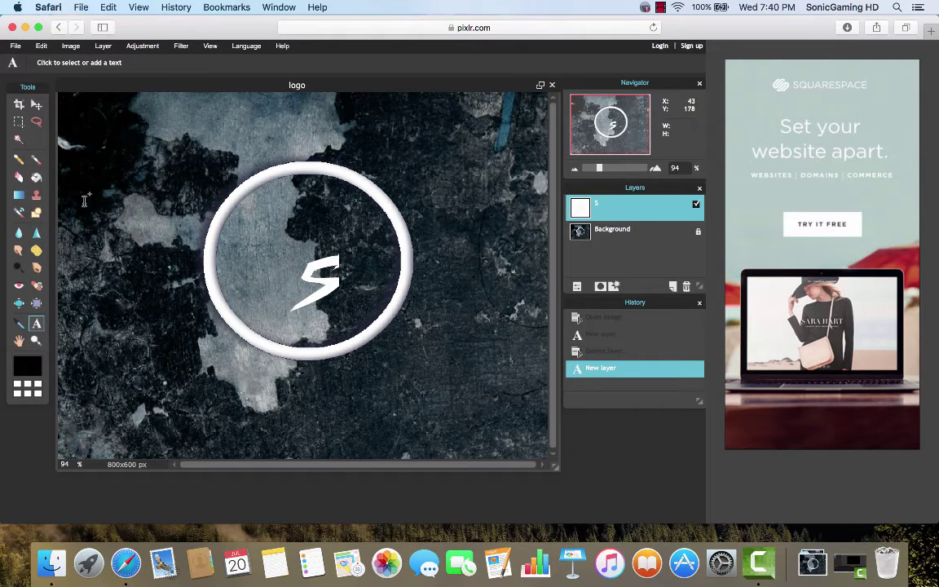
Step: Switch the S's font to Fighting Spirit turbo
left_click(312, 271)
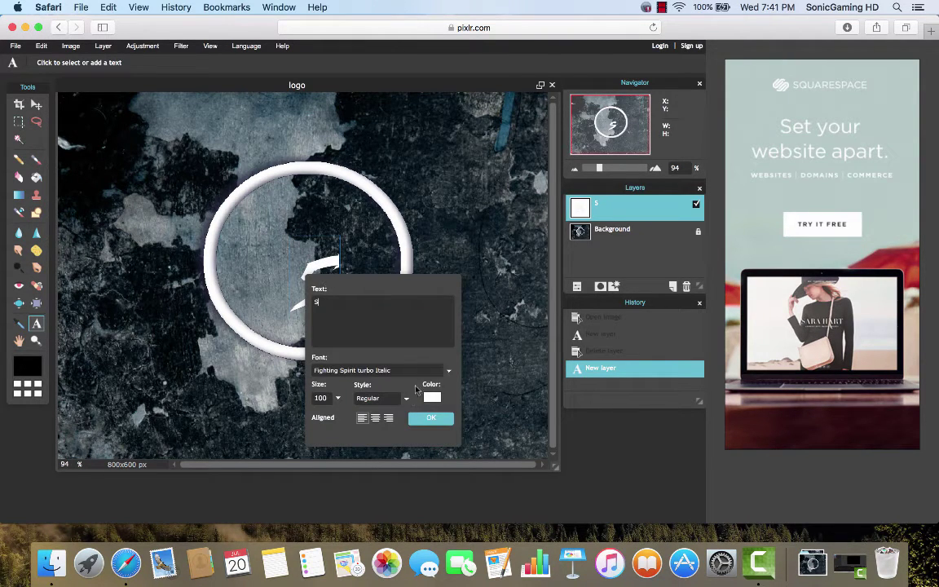
left_click(377, 373)
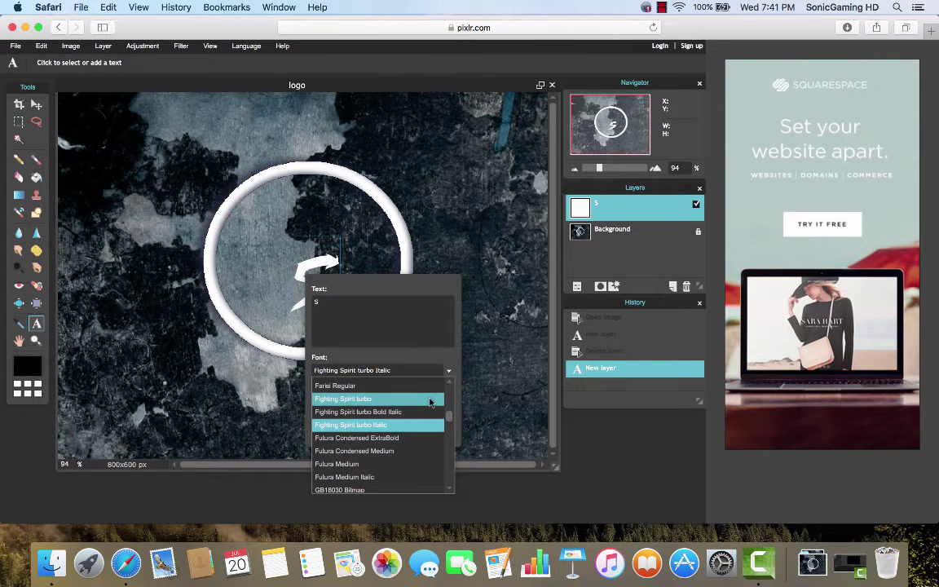
left_click(430, 399)
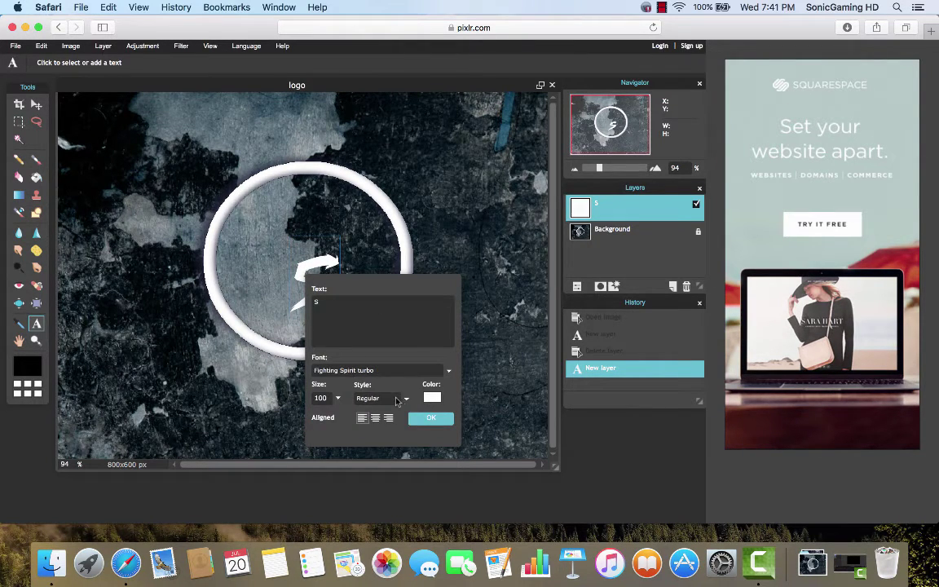
left_click(429, 419)
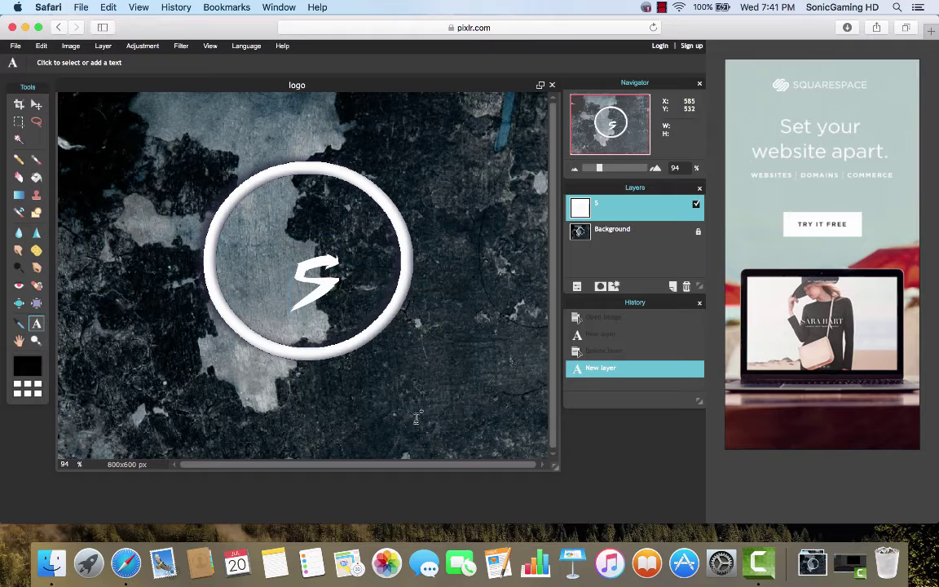
left_click(314, 286)
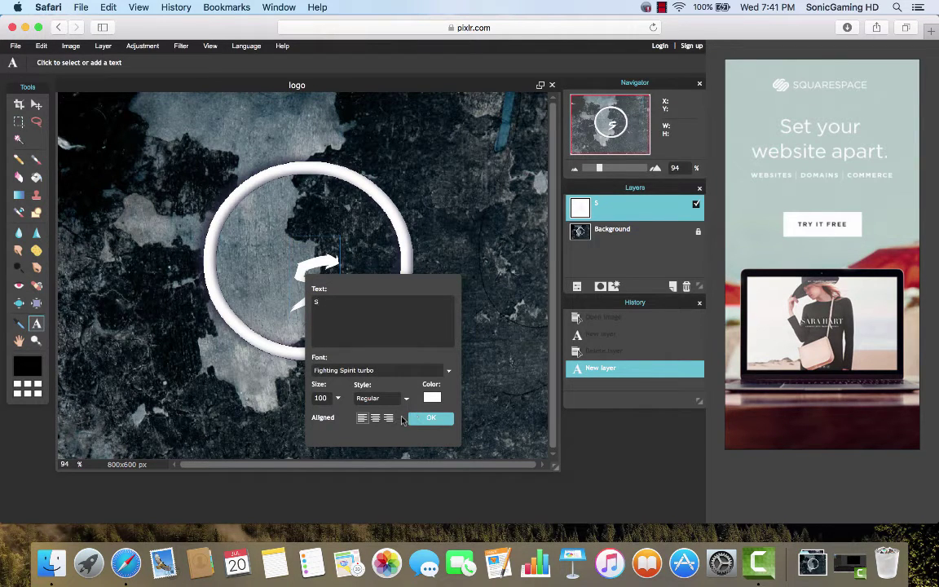
Step: Shift the S slightly up and left in the ring and turn on its drop shadow
left_click(431, 420)
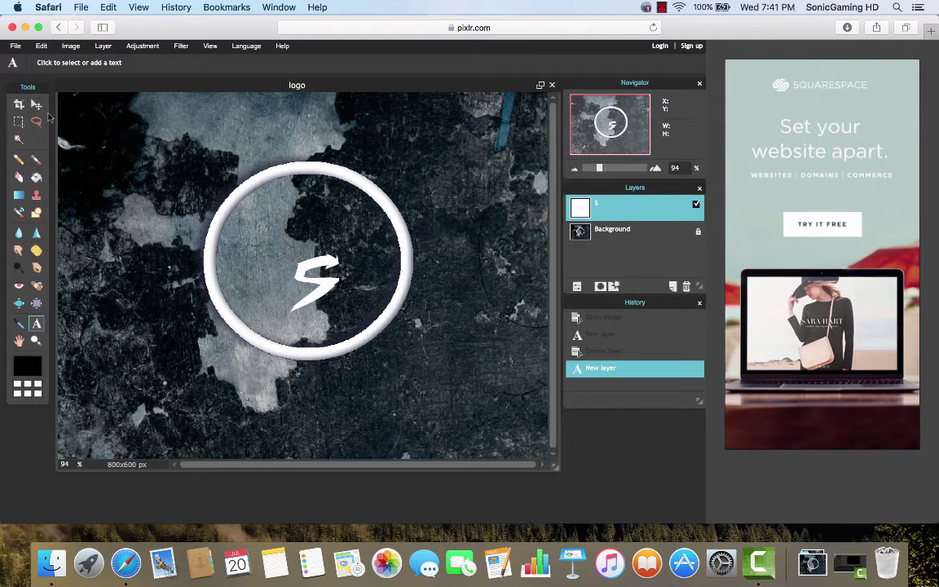
left_click(36, 104)
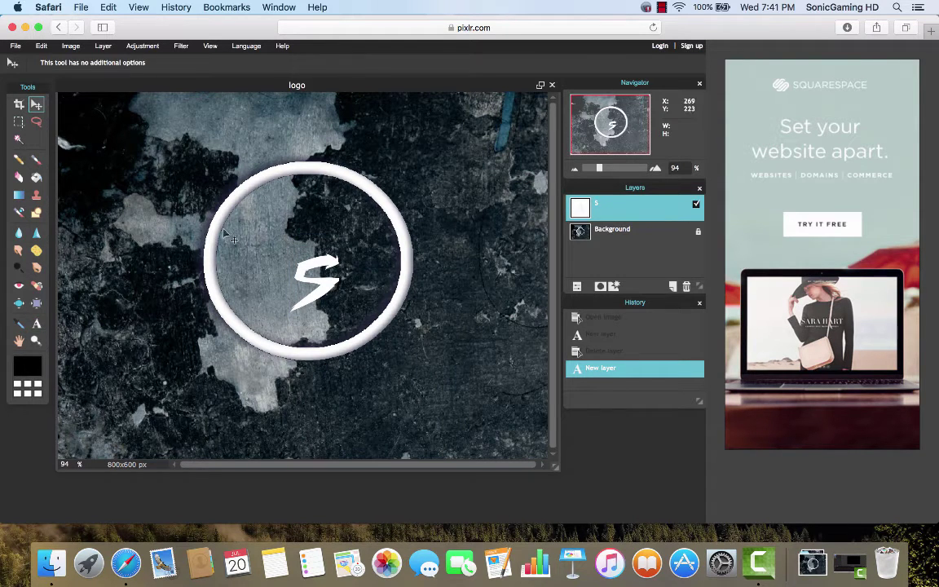
left_click_drag(302, 283, 291, 263)
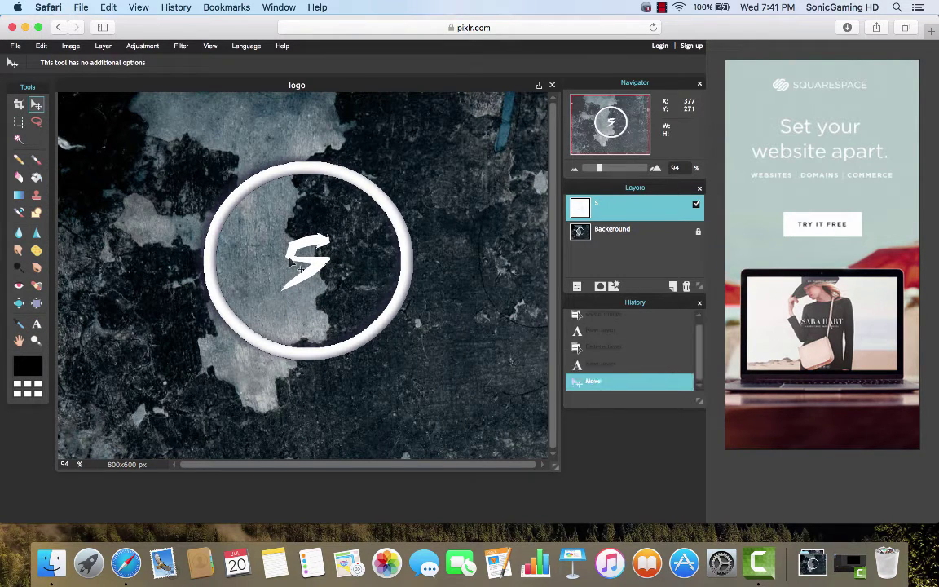
left_click(614, 287)
left_click(252, 168)
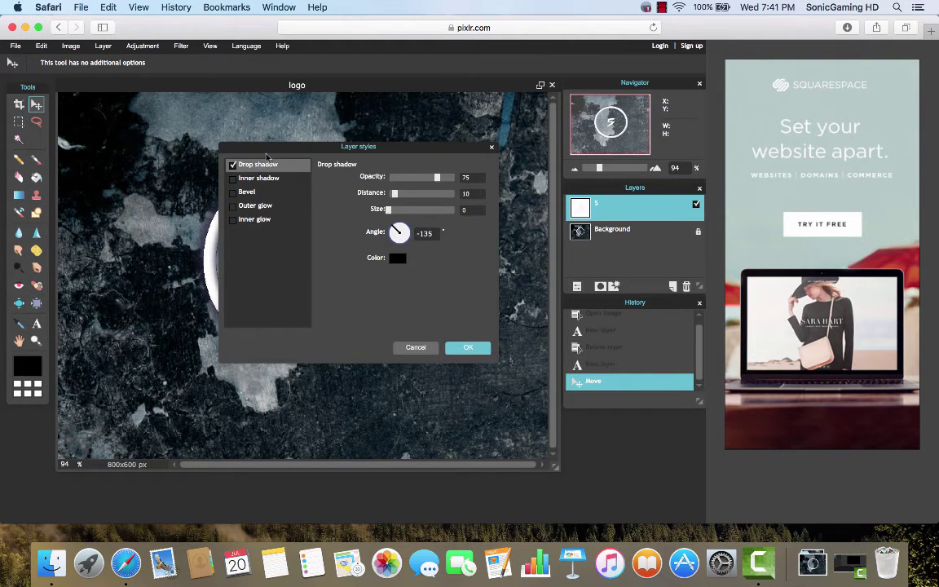
left_click_drag(244, 147, 449, 161)
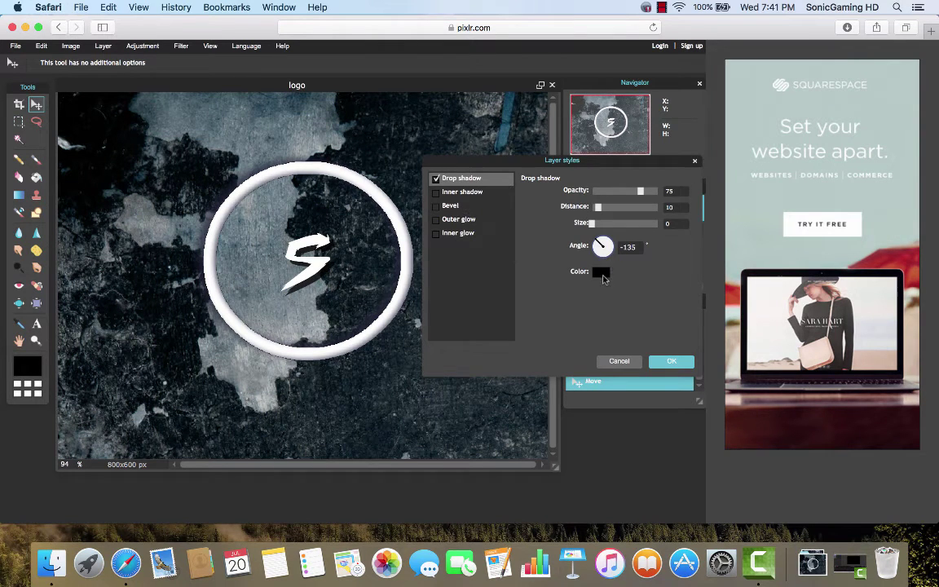
Step: Make the shadow dark navy (saturation 41, lightness 25), size 11, and apply it
left_click(601, 272)
mouse_move(436, 213)
left_mouse_down()
mouse_move(489, 222)
mouse_move(525, 208)
mouse_move(511, 238)
left_mouse_up()
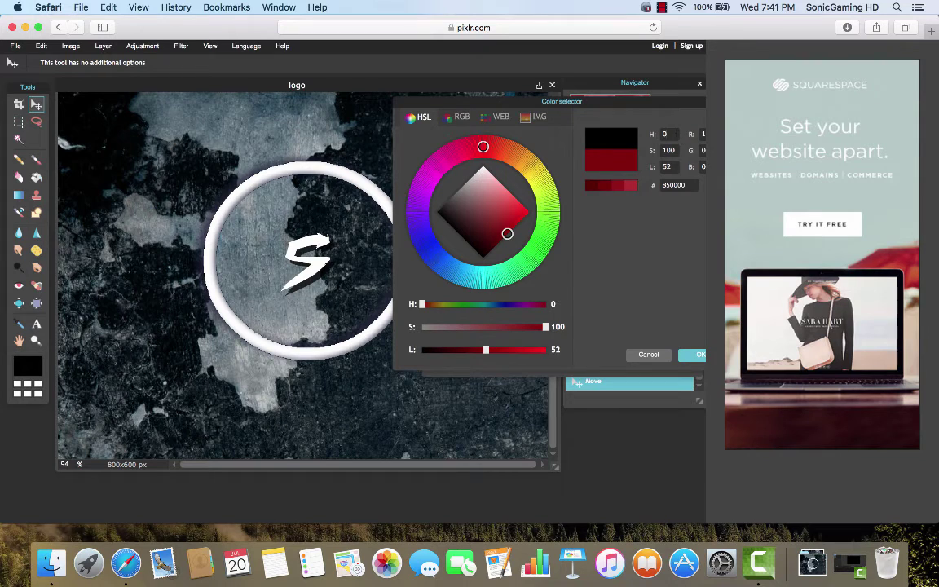
mouse_move(483, 146)
left_mouse_down()
mouse_move(509, 152)
mouse_move(426, 244)
left_mouse_up()
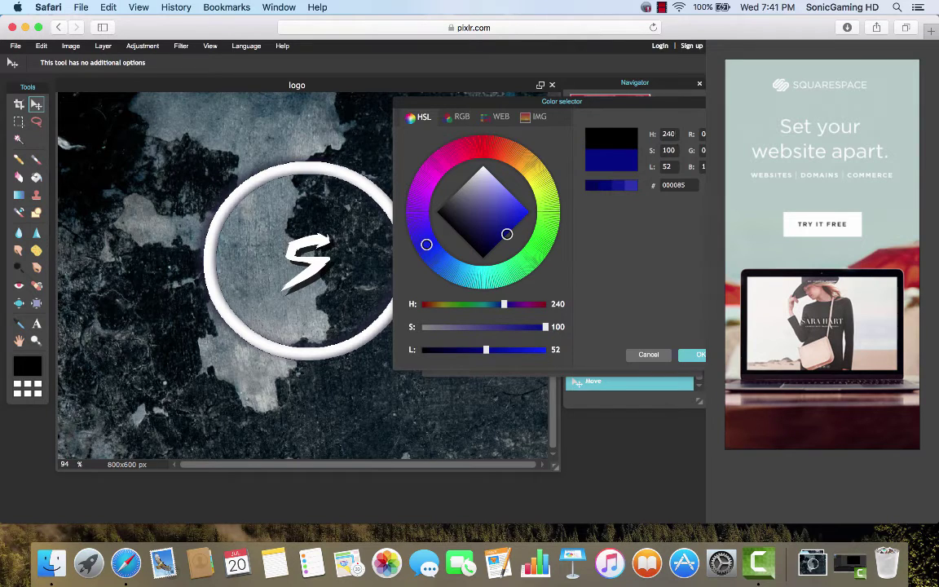
key("BackSpace")
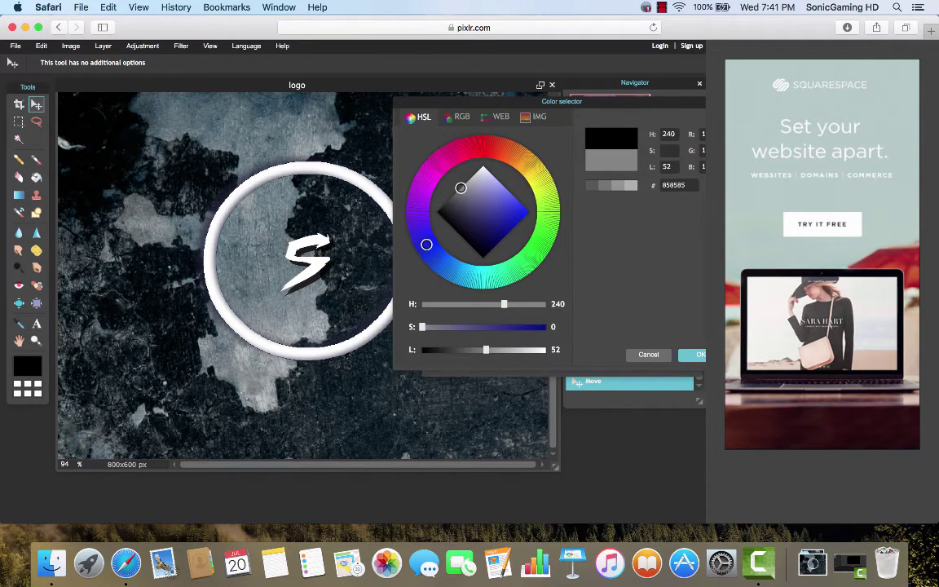
type("41")
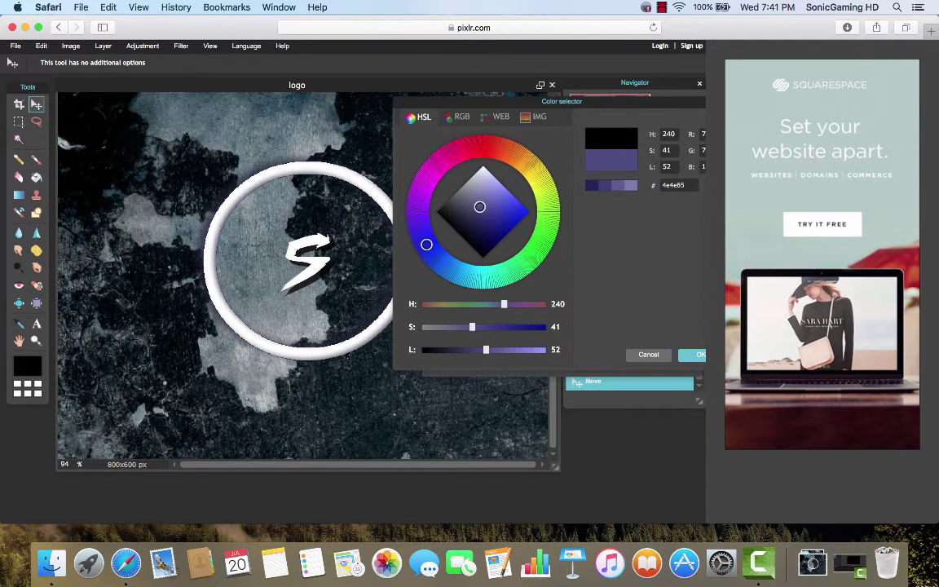
key("Tab")
type("25")
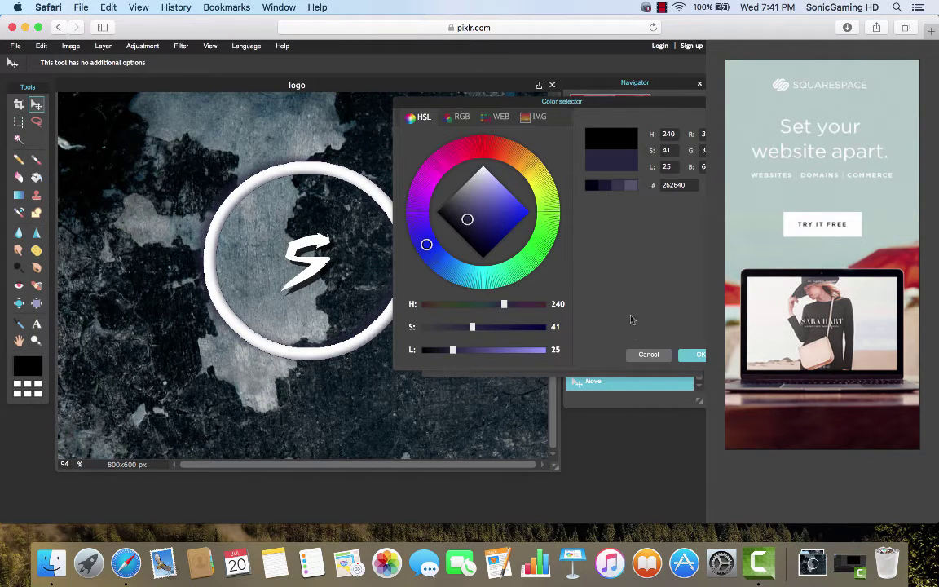
left_click(690, 357)
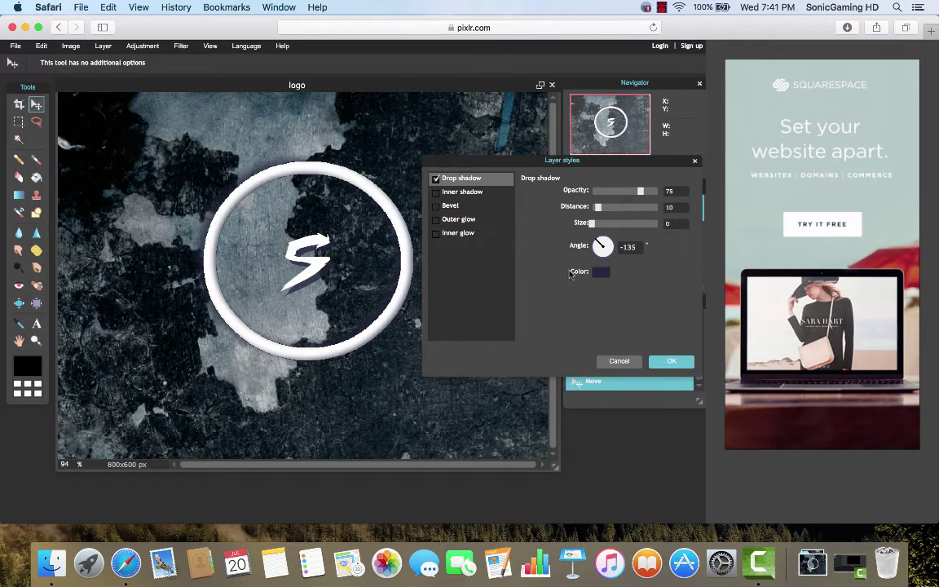
left_click_drag(592, 224, 604, 225)
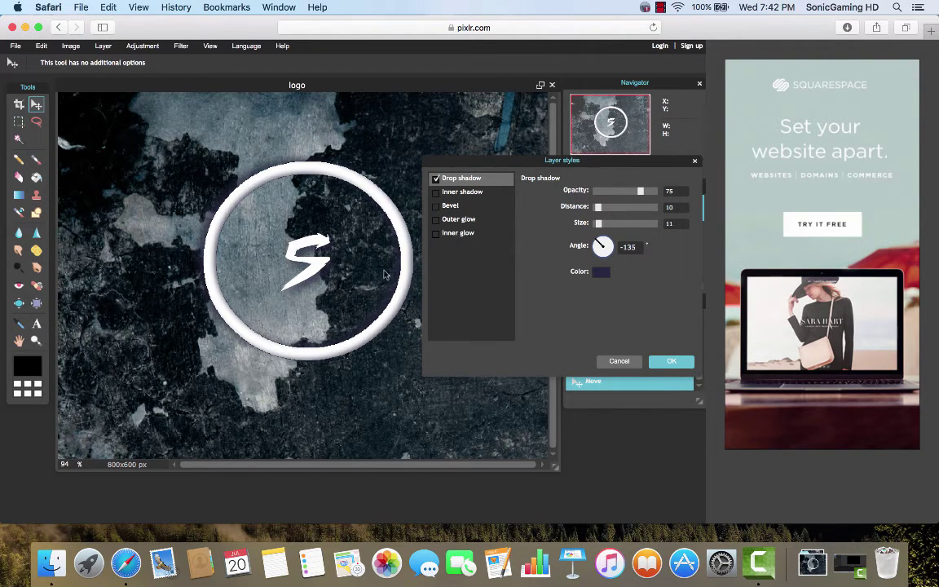
key("Return")
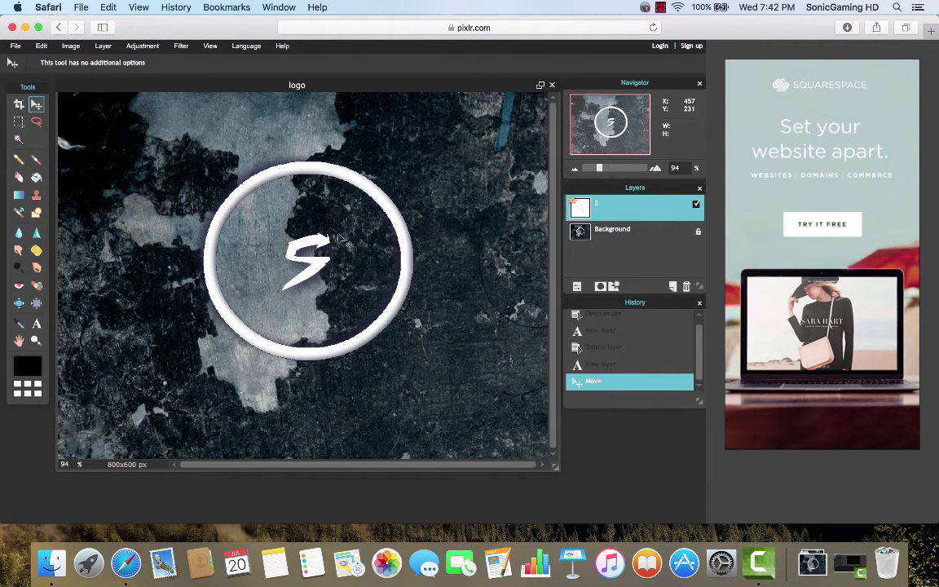
Step: Drag the shadowed S lower and left, closer to the ring's centre
left_click_drag(339, 238, 324, 268)
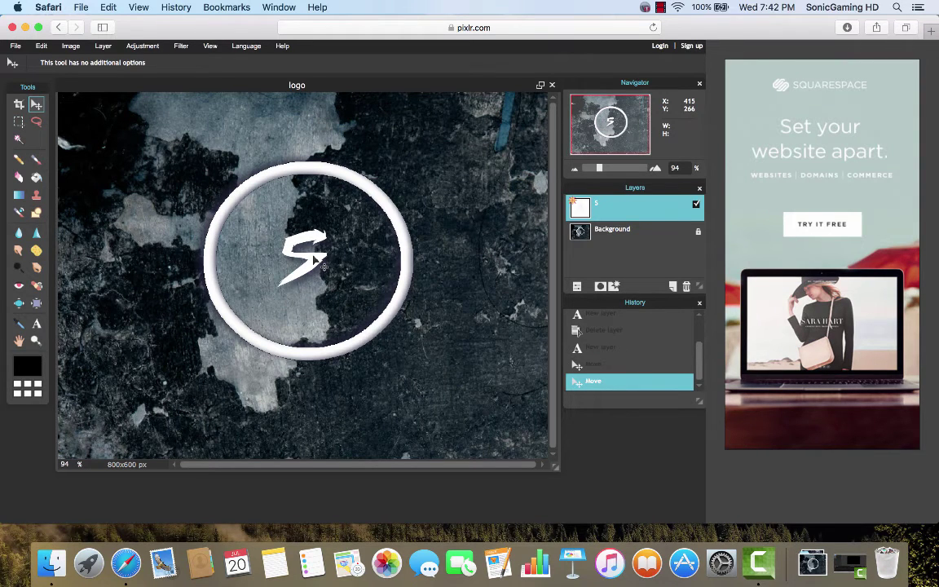
left_click_drag(324, 267, 328, 270)
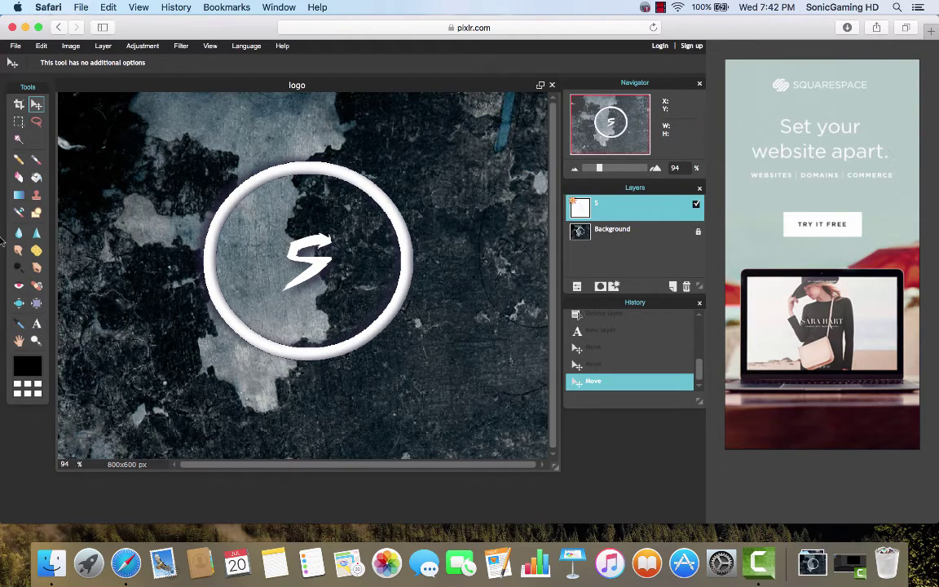
Step: Apply a Bloat bulge to part of the grunge Background layer
left_click(18, 303)
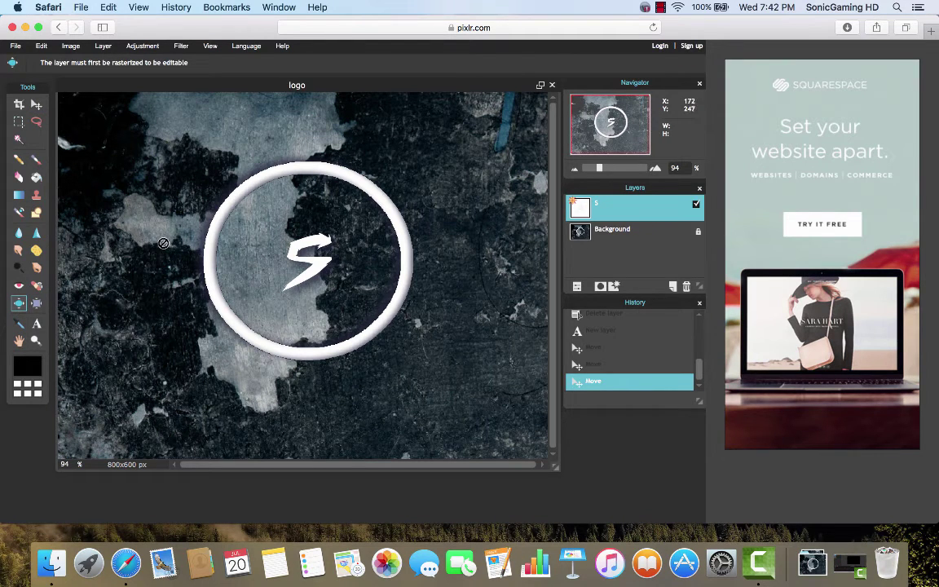
left_click(632, 235)
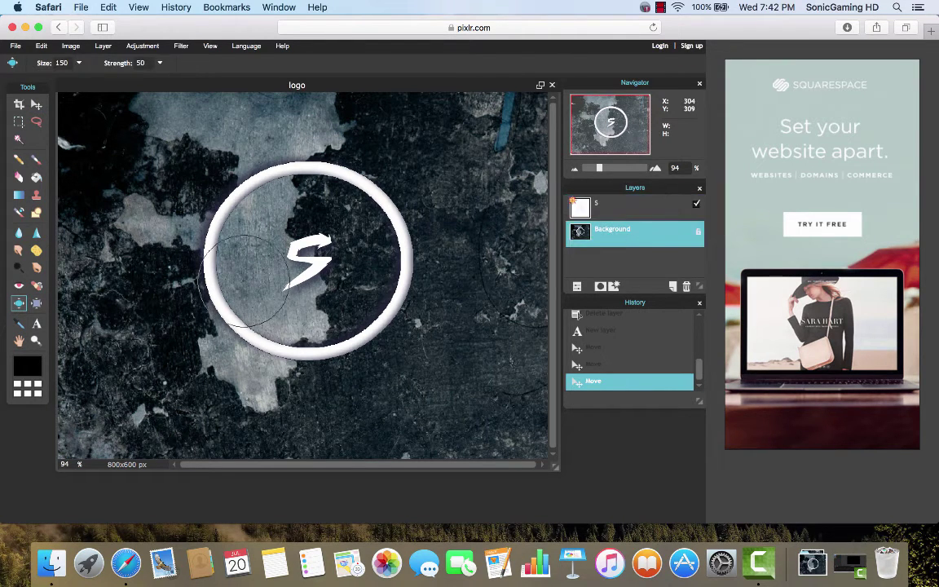
left_click(162, 289)
left_click_drag(162, 289, 159, 283)
Step: Undo every Bloat stroke through Edit > Undo
left_click(41, 46)
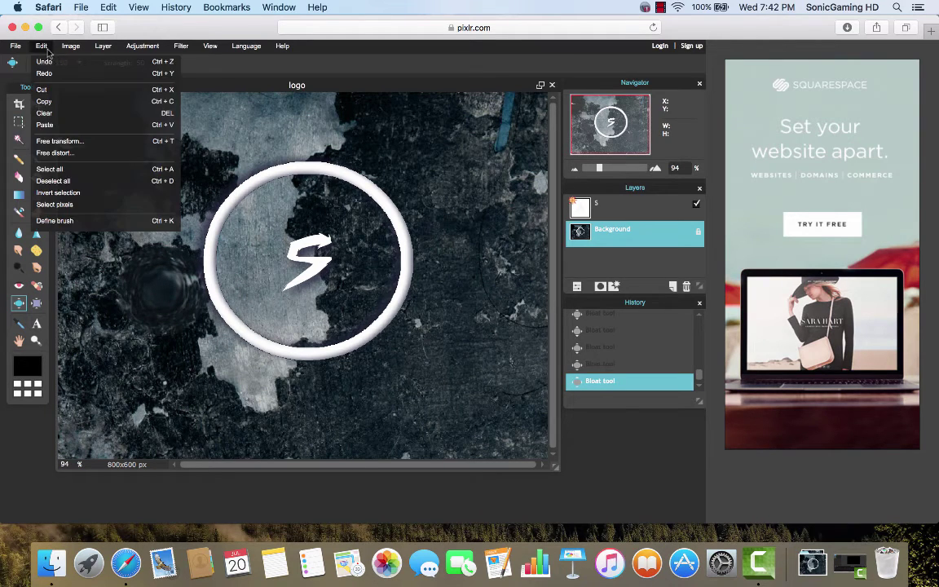
left_click(47, 62)
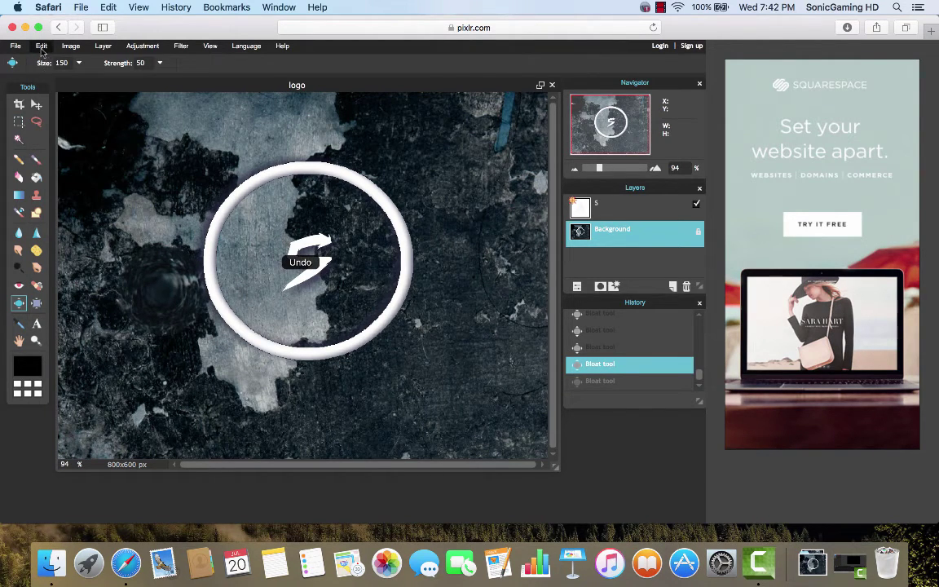
left_click(41, 46)
left_click(44, 63)
left_click(41, 46)
left_click(45, 63)
left_click(41, 45)
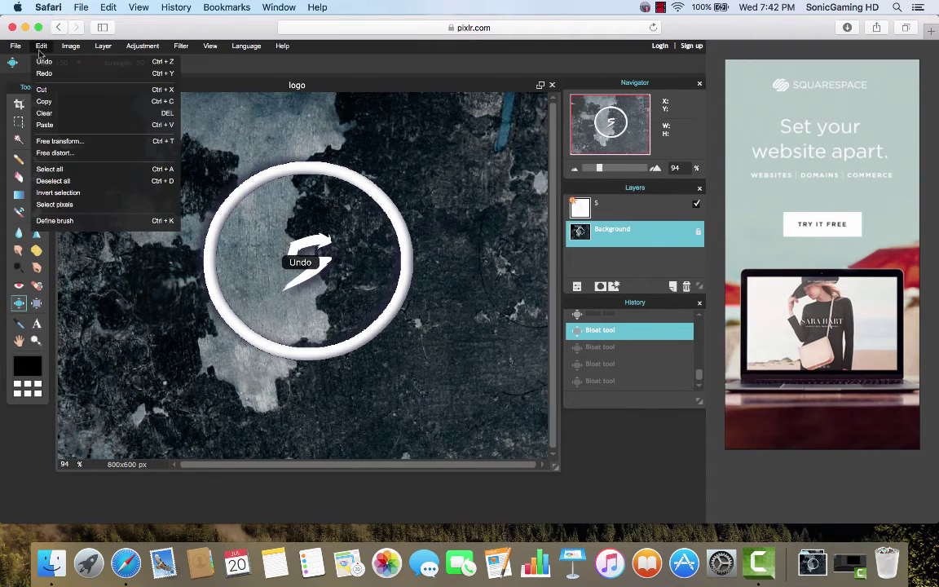
left_click(40, 45)
left_click(41, 45)
left_click(45, 63)
left_click(41, 46)
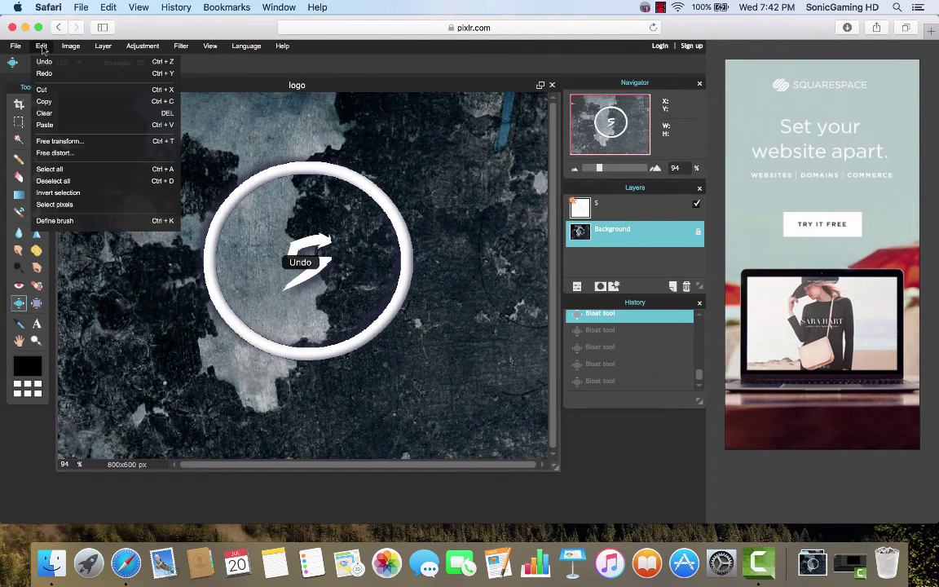
left_click(45, 63)
left_click(41, 46)
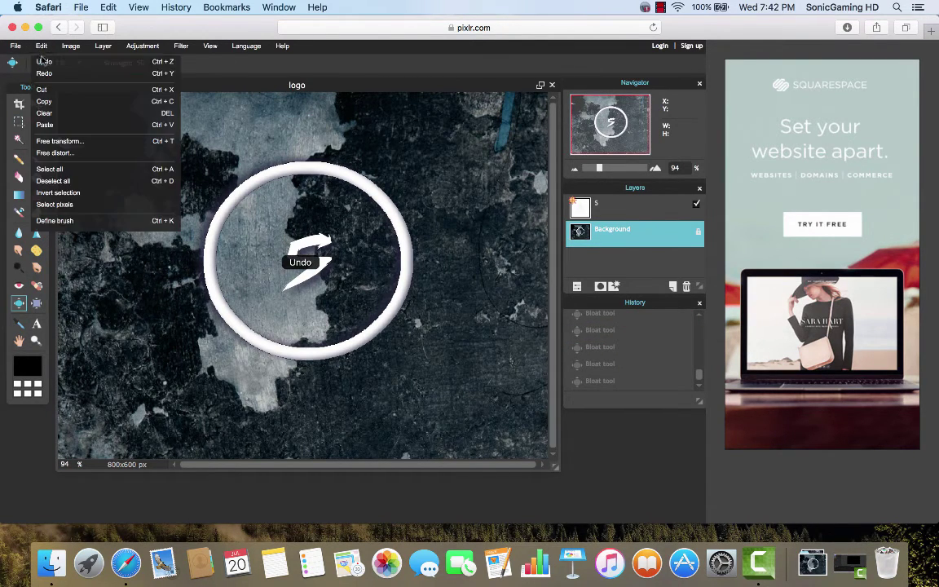
left_click(45, 60)
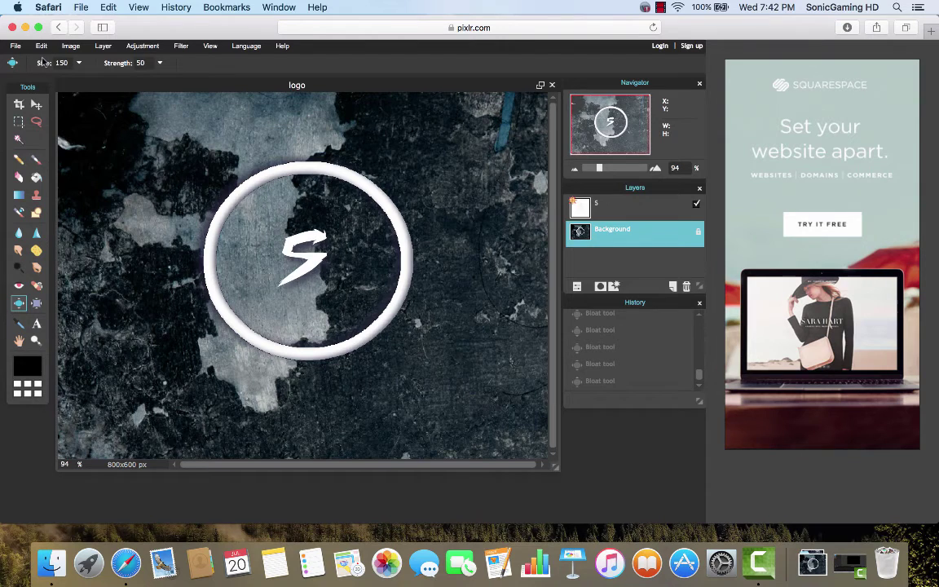
Step: Select layer S and nudge it slightly down-right
left_click(35, 105)
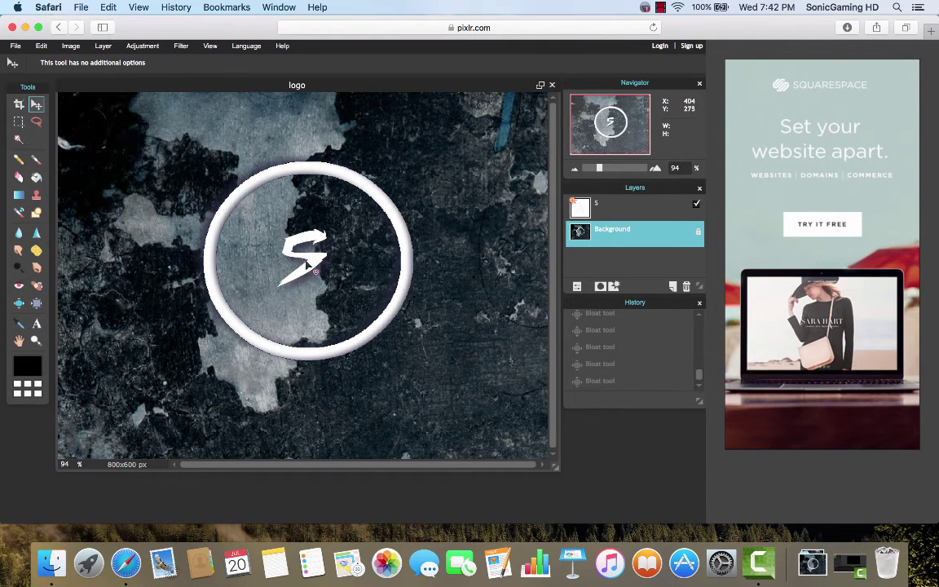
left_click(620, 209)
left_click_drag(317, 259, 322, 263)
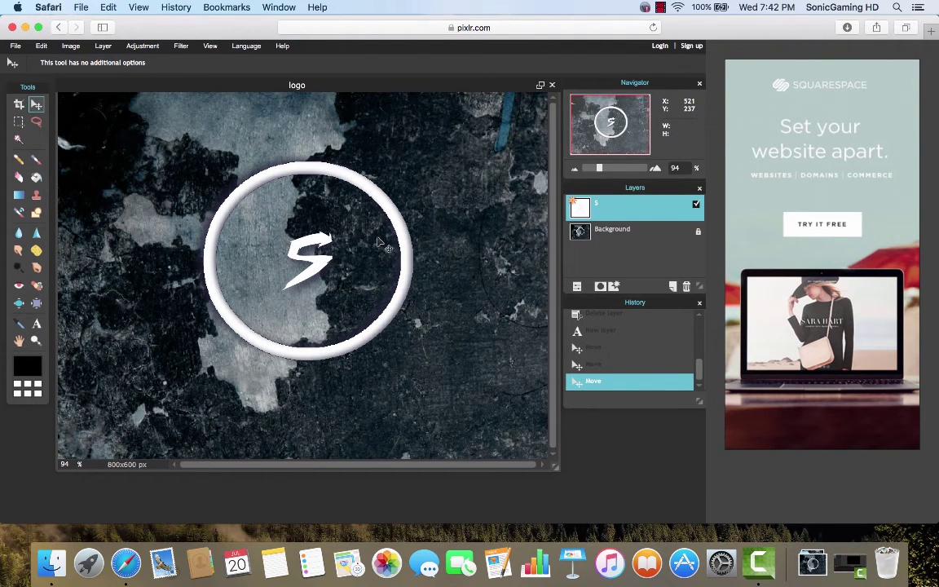
Step: Save as logo.jpg at JPEG quality 100 in Downloads, replacing the existing file
left_click(15, 45)
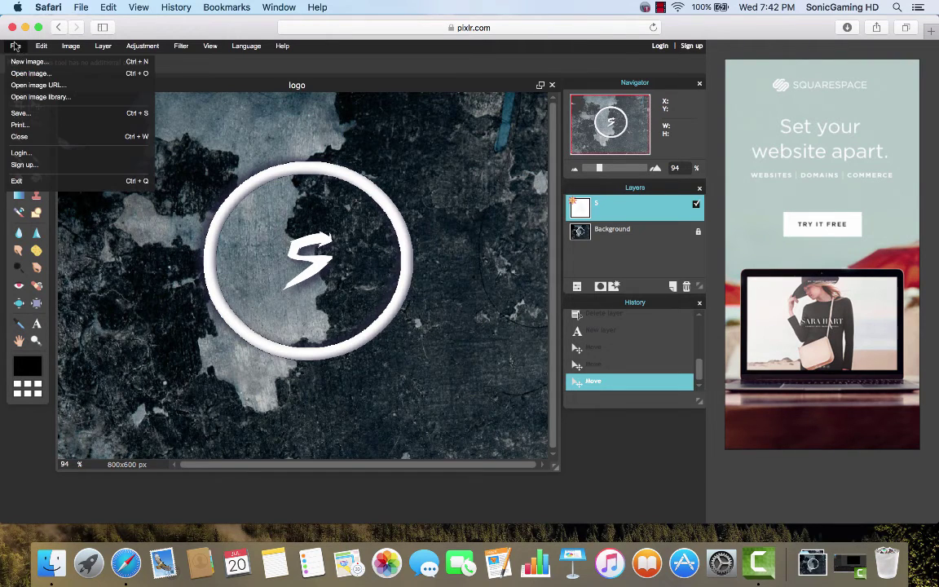
left_click(33, 112)
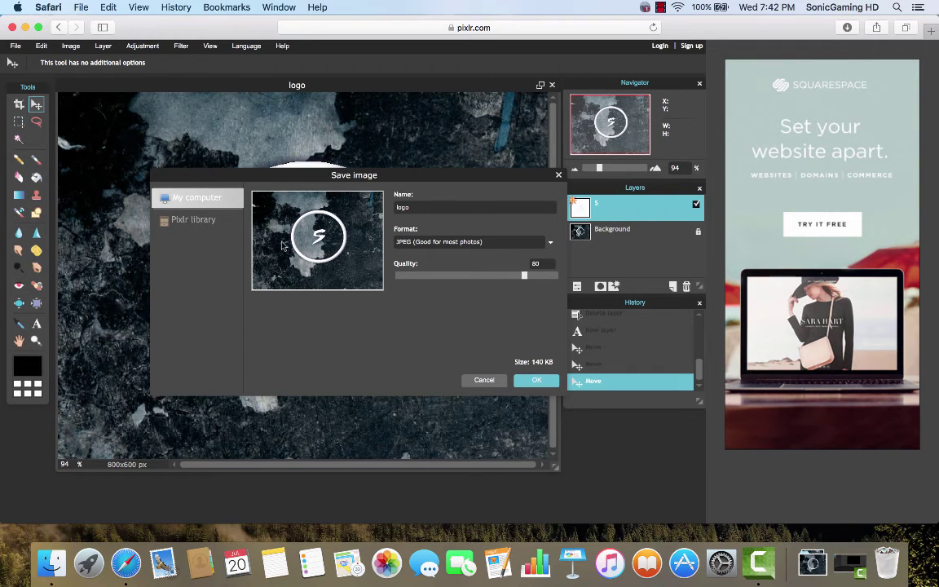
left_click_drag(526, 276, 557, 275)
left_click(535, 382)
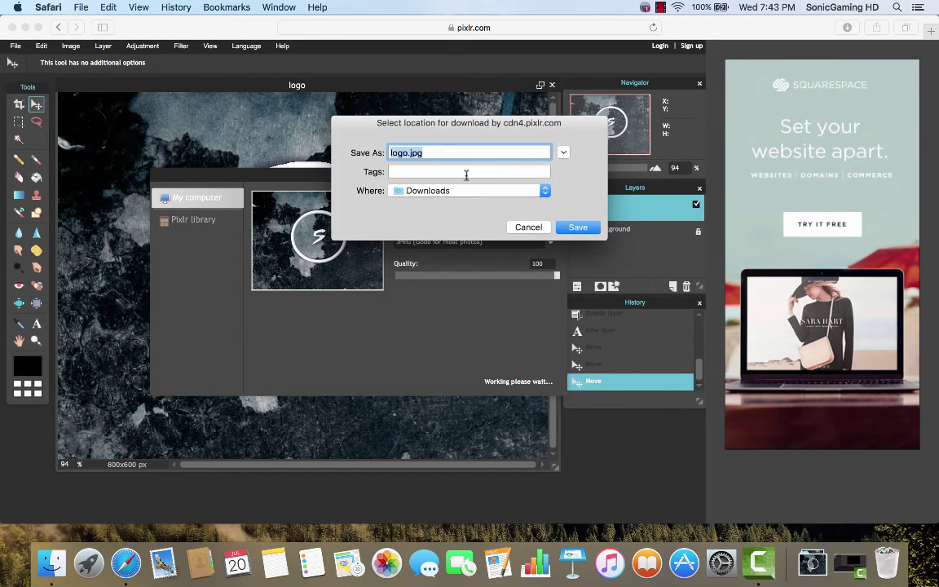
left_click(566, 227)
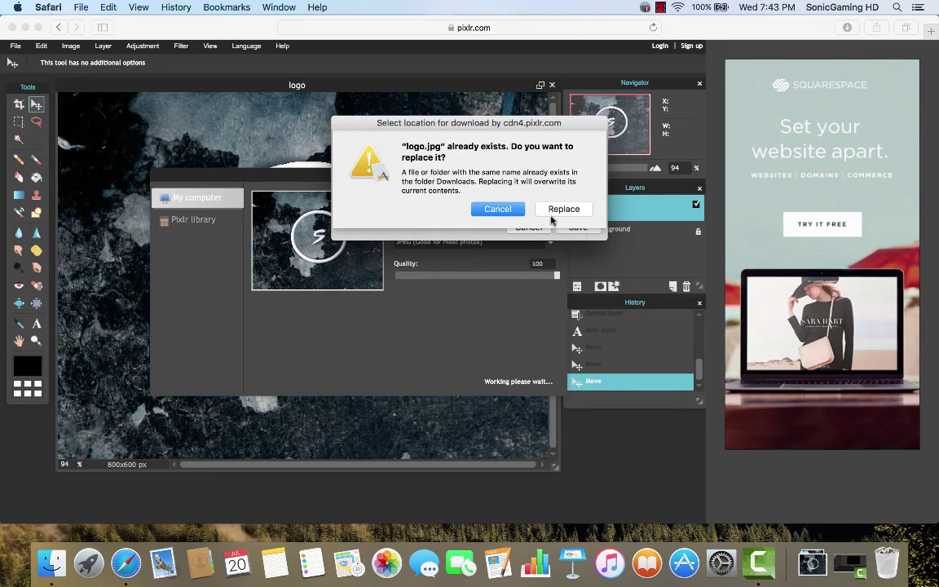
left_click(550, 209)
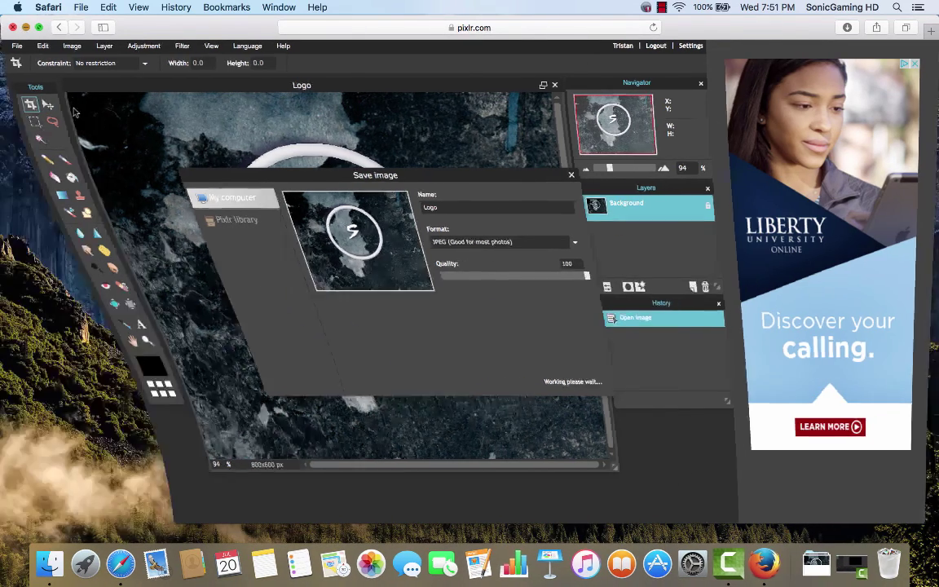
Step: Open logo.jpg from Finder's All My Files in Preview and move Preview rightward
left_click(54, 562)
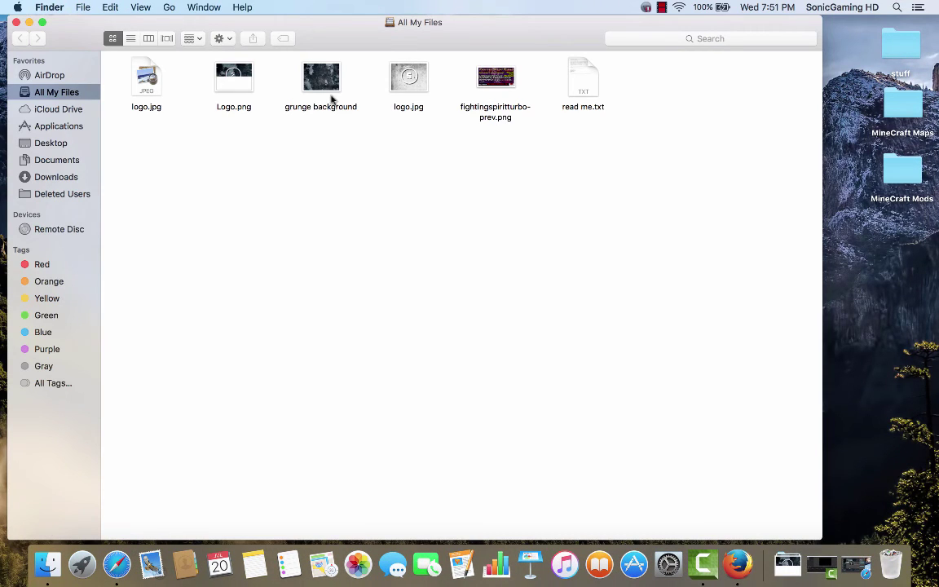
left_click(151, 78)
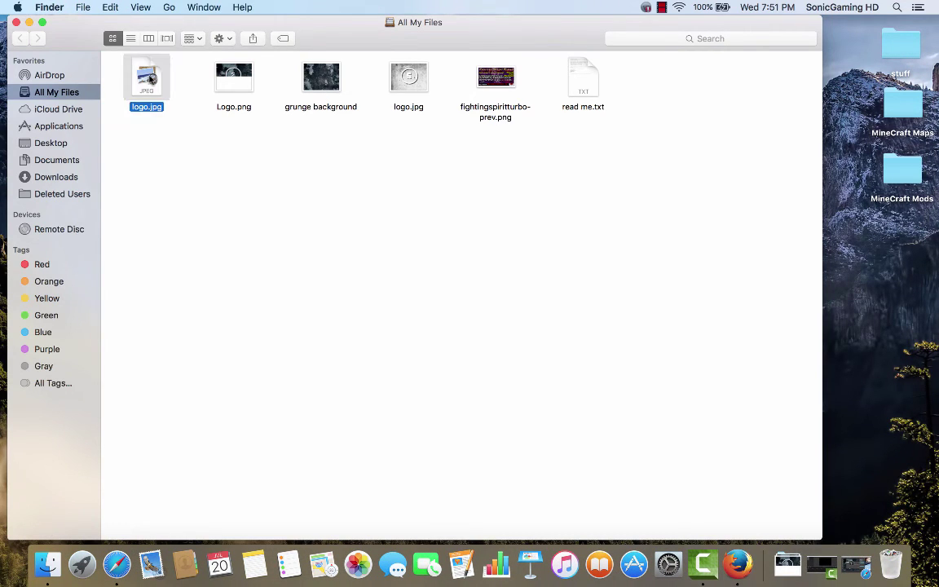
double_click(150, 78)
left_click_drag(178, 35, 306, 37)
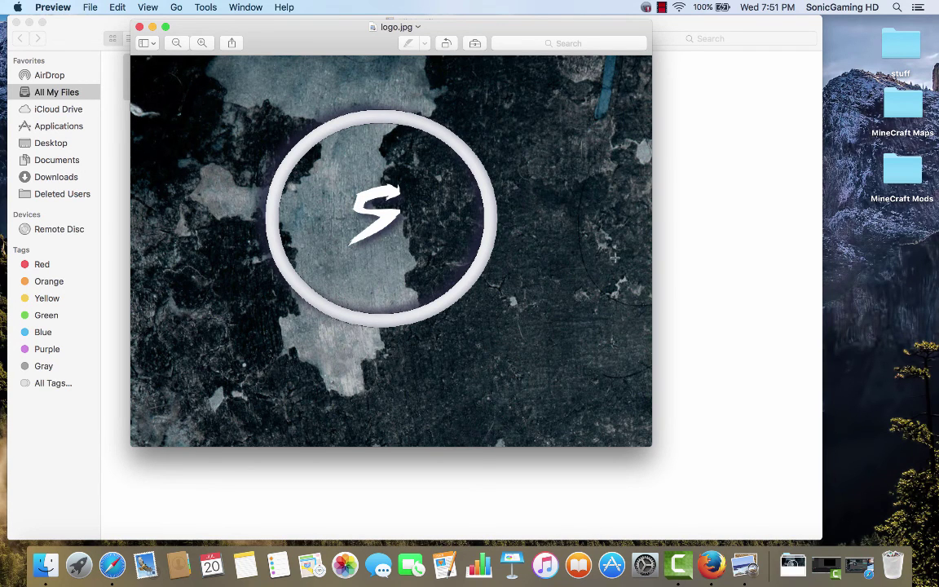
Step: Close the Finder window and place the Preview window at the desktop's top-left
left_click(17, 22)
left_click_drag(315, 36, 185, 18)
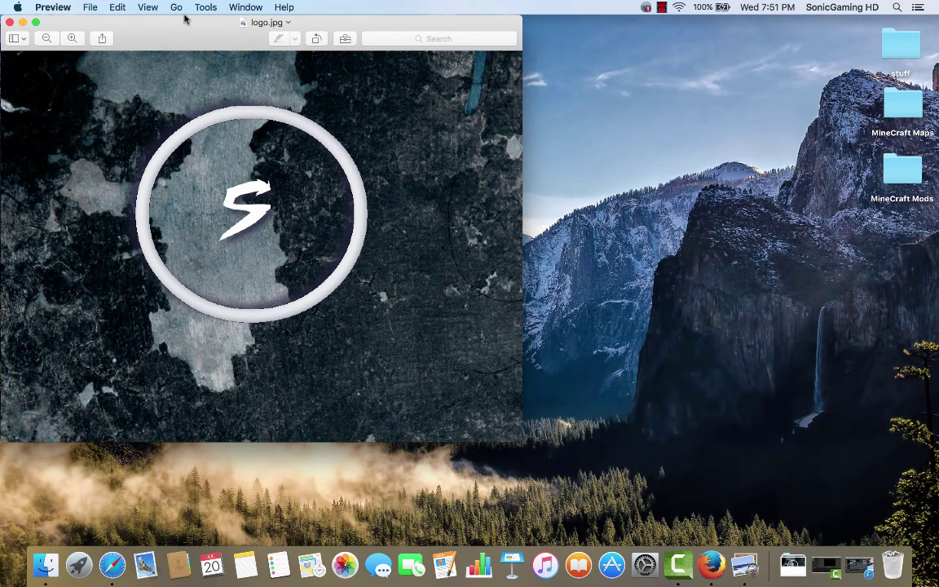
left_click_drag(185, 18, 184, 18)
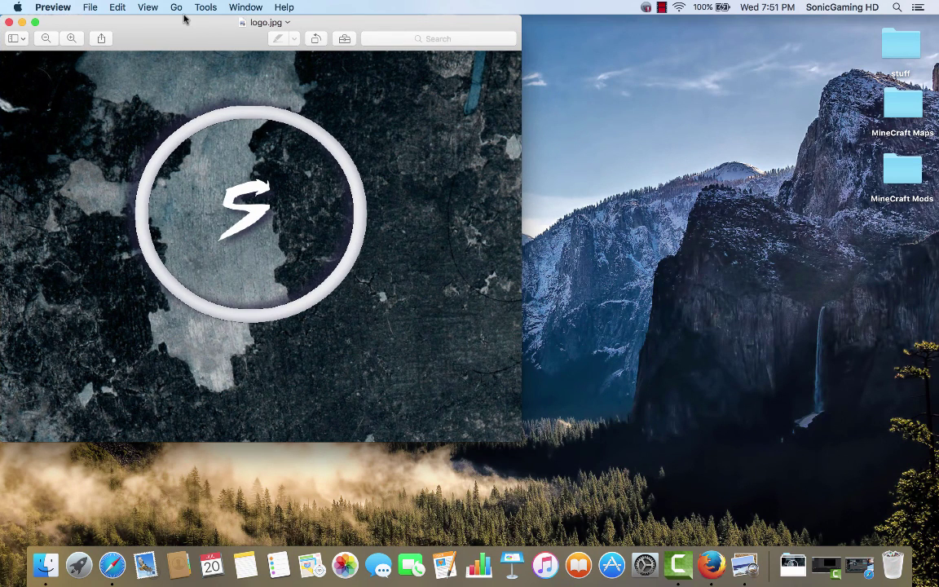